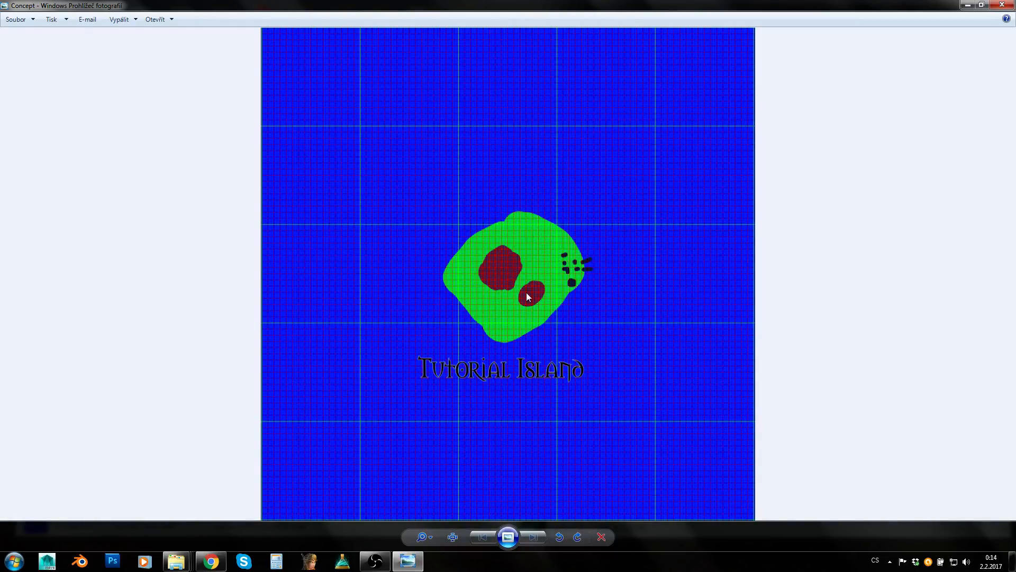
Close the Concept image, launch noggit from the NoggitTutorial folder and maximize its window
click(1007, 5)
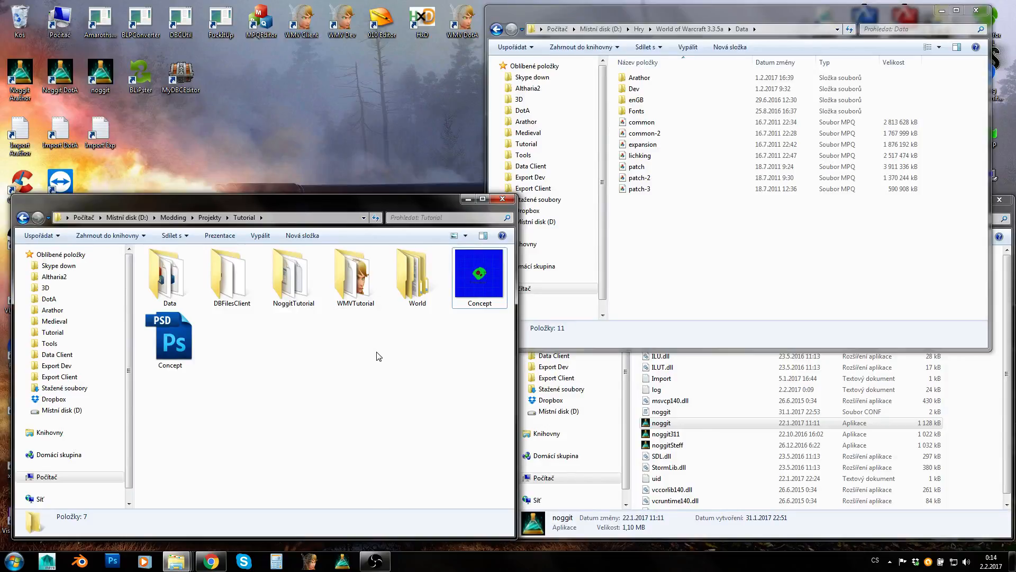
click(687, 422)
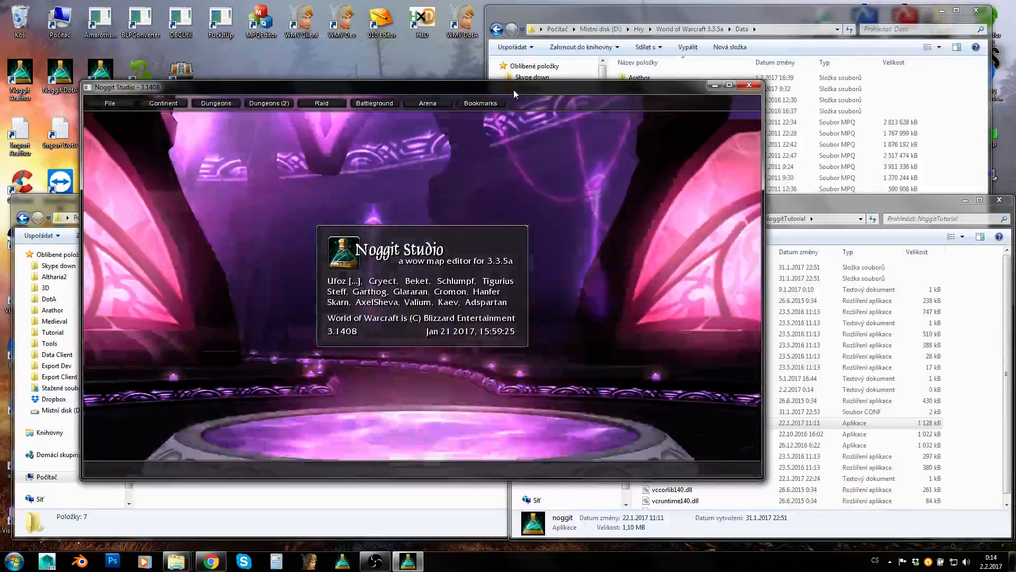
double_click(515, 87)
Load the Tutorial Map continent at map tile Tutorial_27_27, using the Get Max UID option for the models UID fix
click(82, 20)
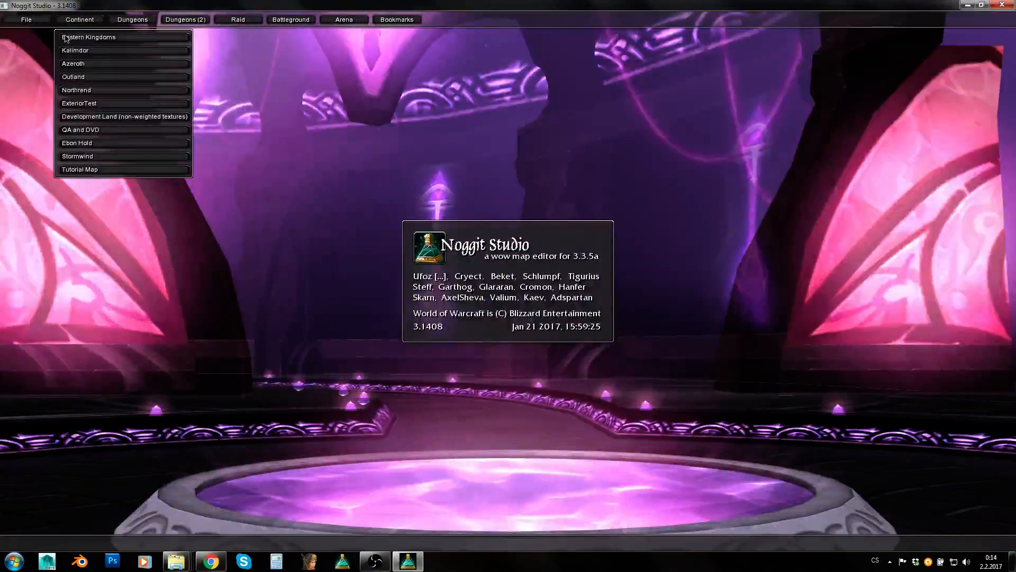
click(74, 169)
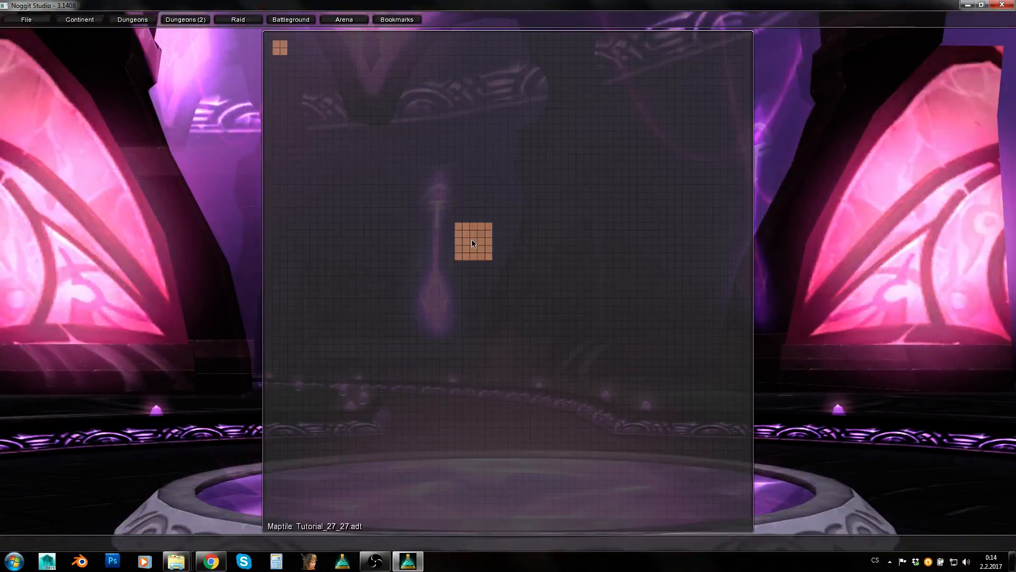
click(472, 239)
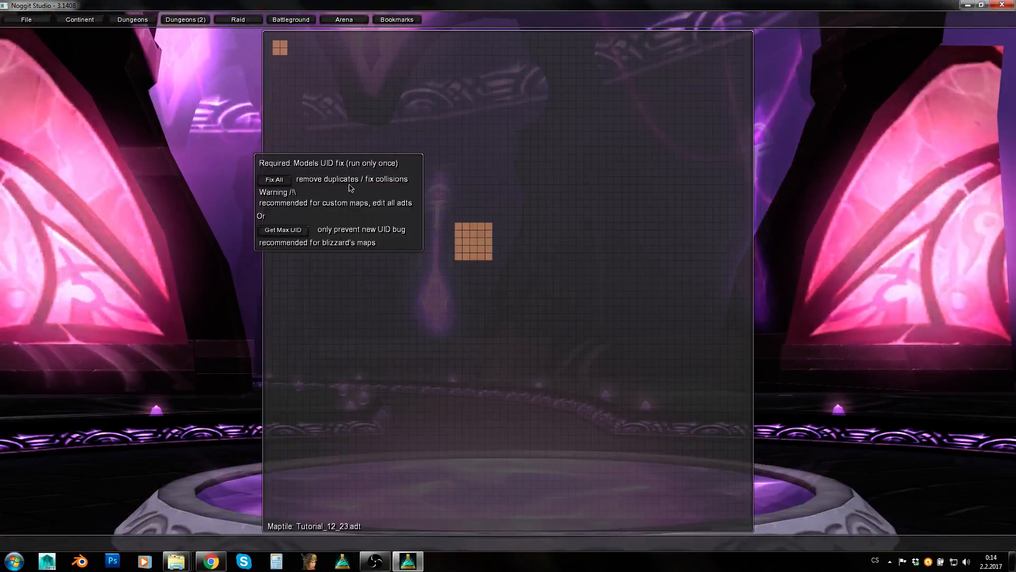
click(276, 231)
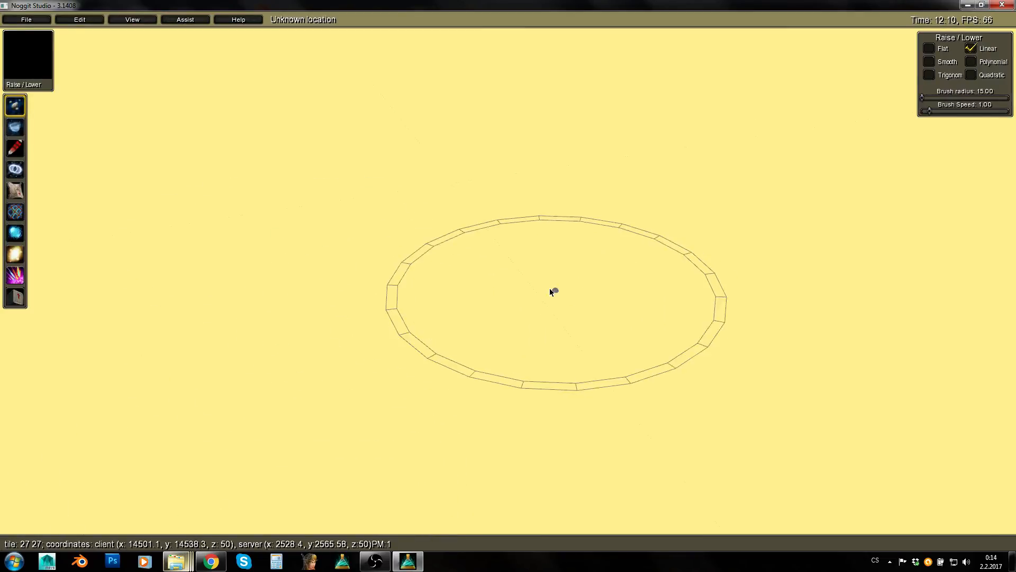
Look over the flat terrain from above and check the camera's position and heading on the minimap
key(s)
key(q)
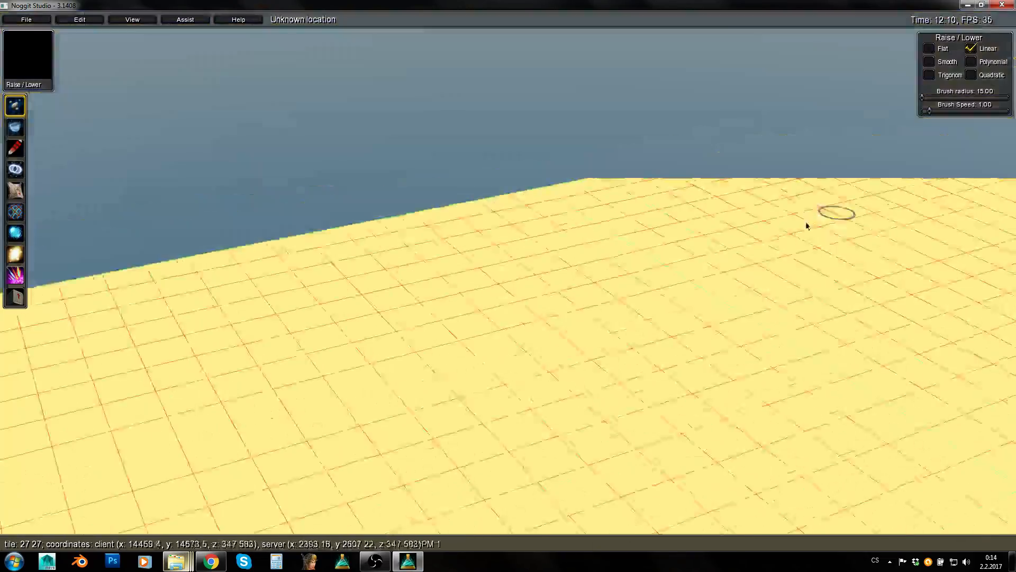
right_drag(806, 226, 851, 358)
right_drag(462, 266, 443, 379)
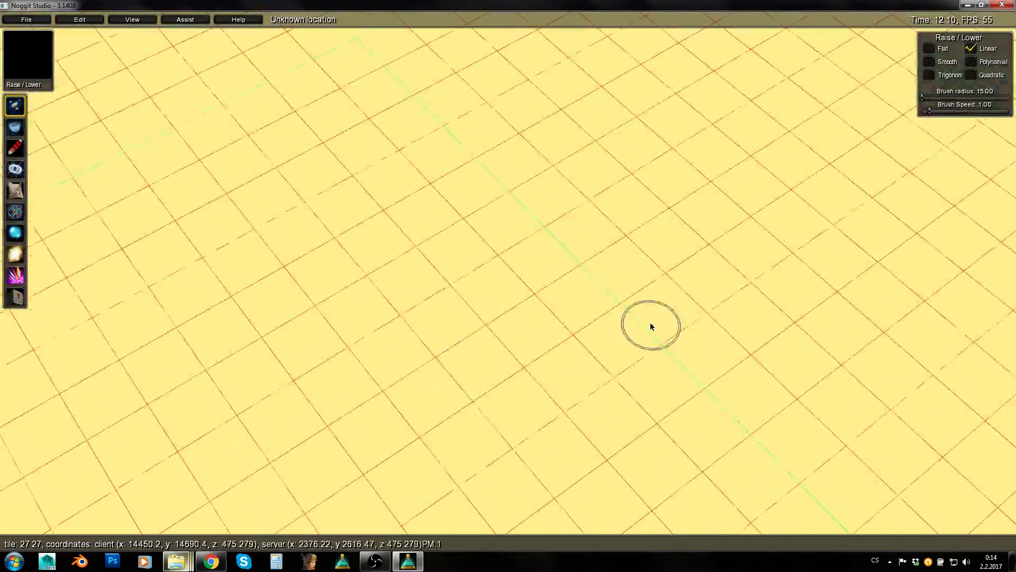
right_drag(685, 292, 379, 151)
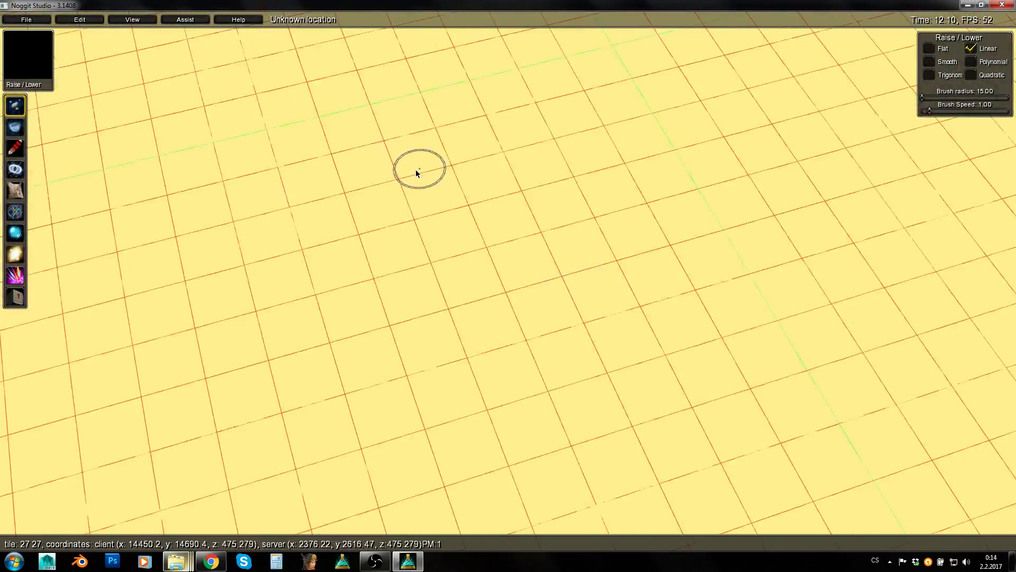
key(m)
right_drag(213, 245, 767, 228)
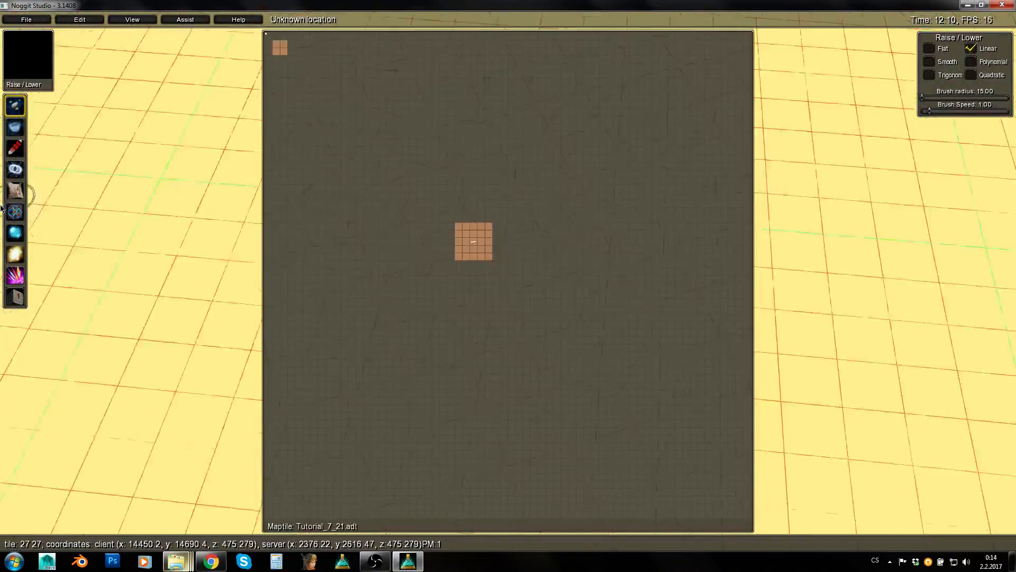
right_drag(19, 195, 847, 228)
right_drag(185, 217, 834, 250)
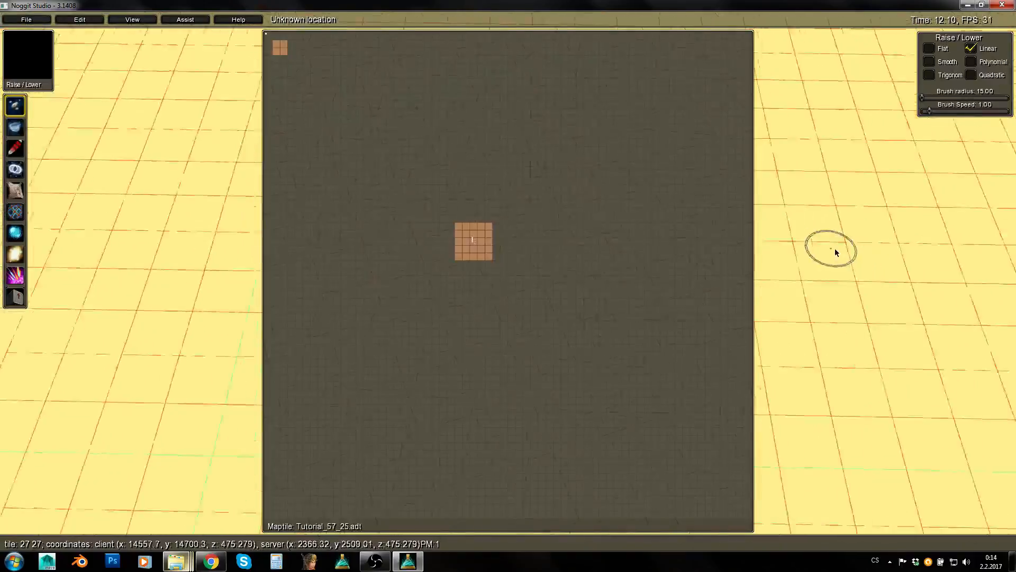
key(m)
key(s)
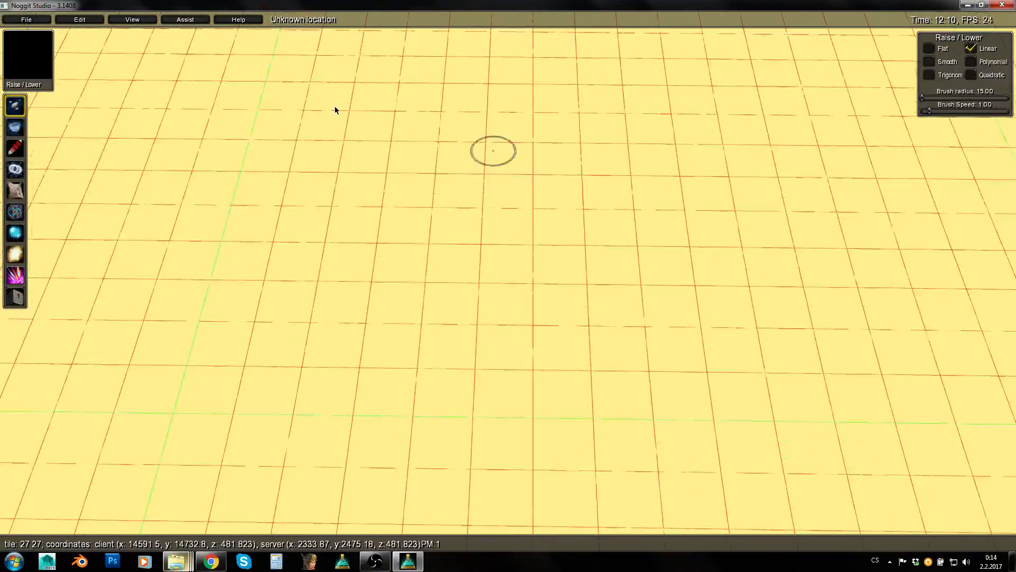
Check the view toggles for map contour infos and enlarge the Raise / Lower brush radius to about 70
click(132, 20)
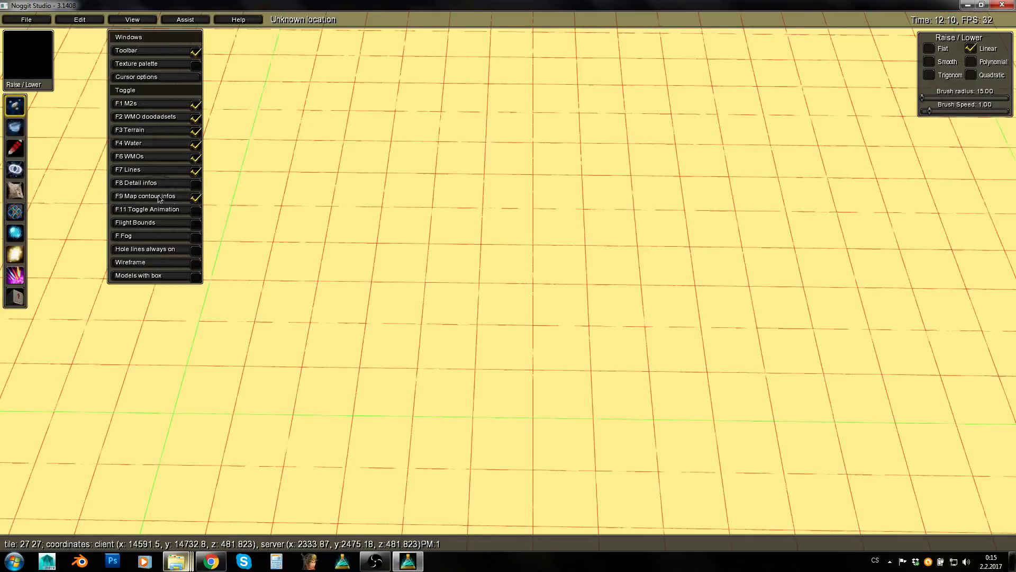
click(561, 246)
key(s)
key(d)
key(q)
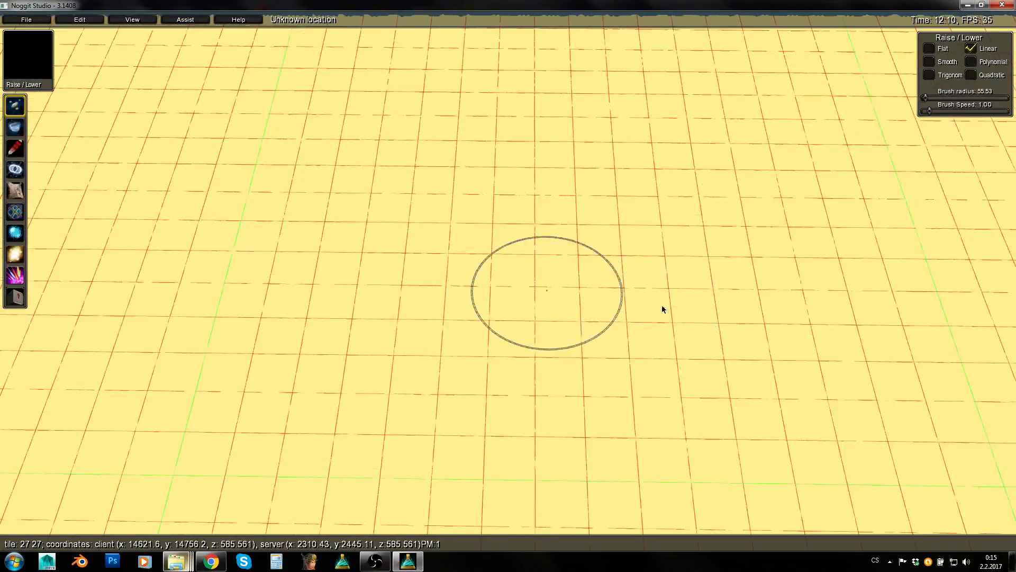
right_drag(531, 214, 542, 385)
key(s)
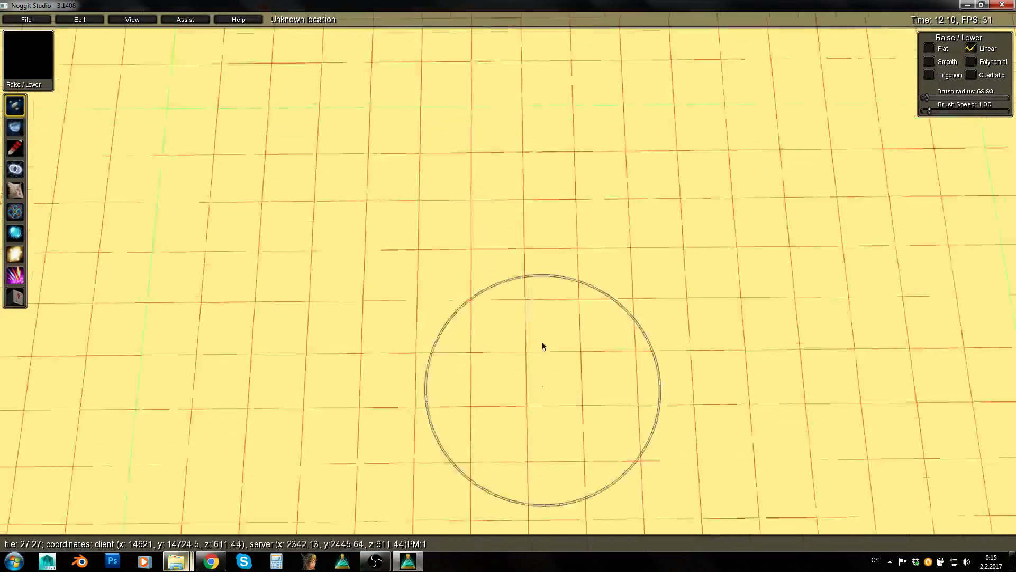
Check the camera position on the minimap and review the island's shape in the Concept image
key(m)
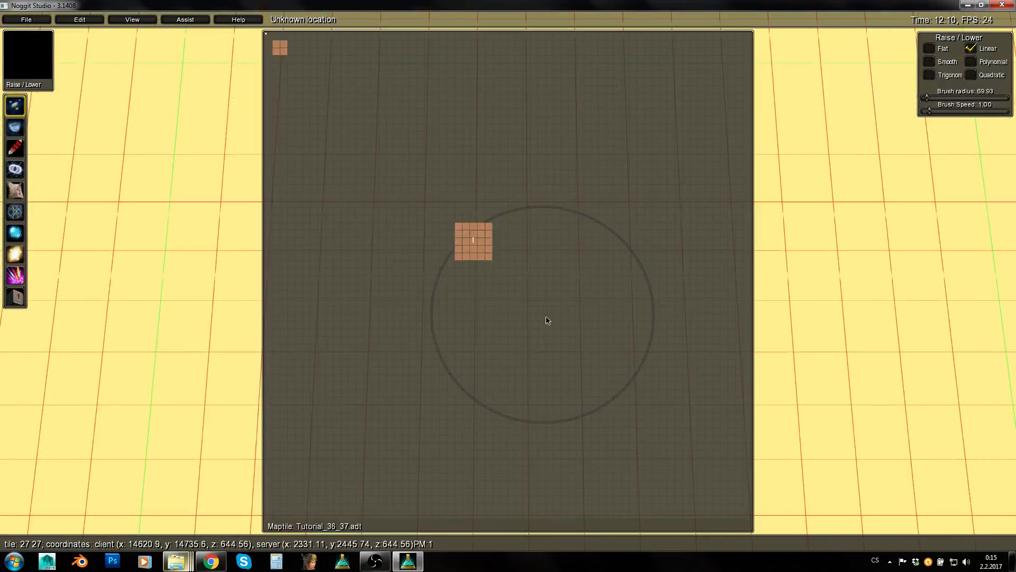
key(m)
right_drag(542, 307, 537, 287)
key(s)
key(d)
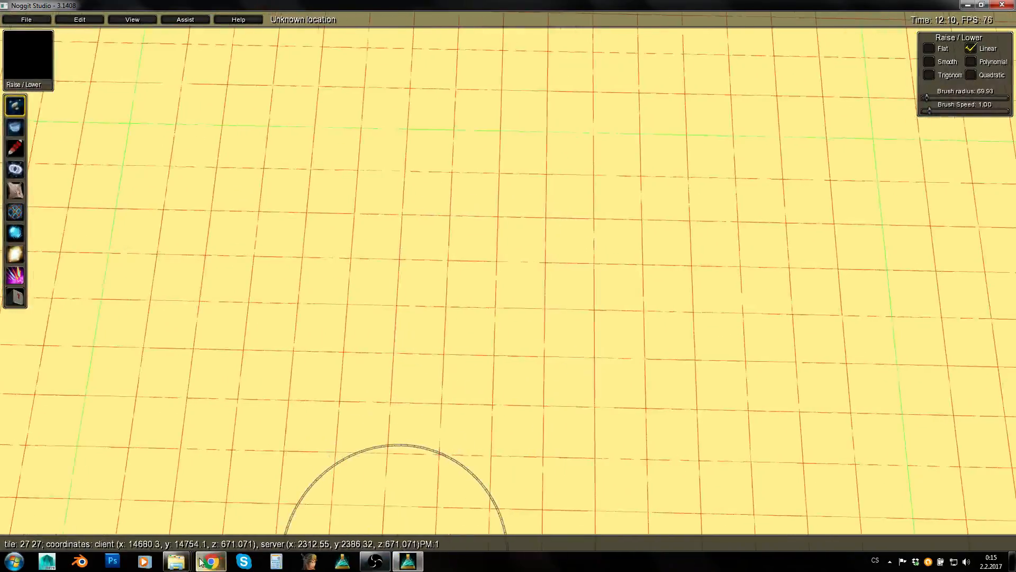
mouse_move(176, 561)
click(177, 525)
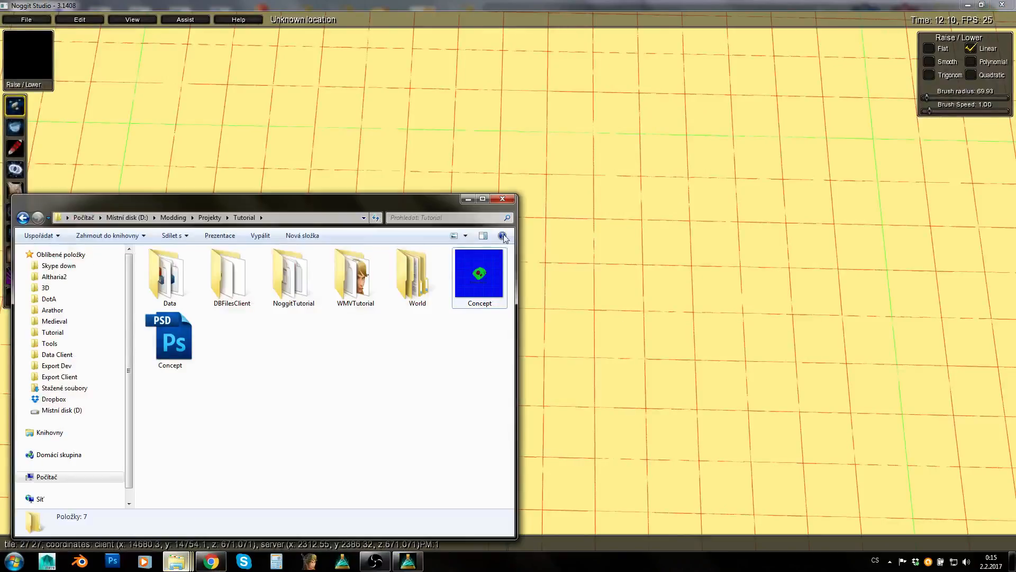
double_click(486, 278)
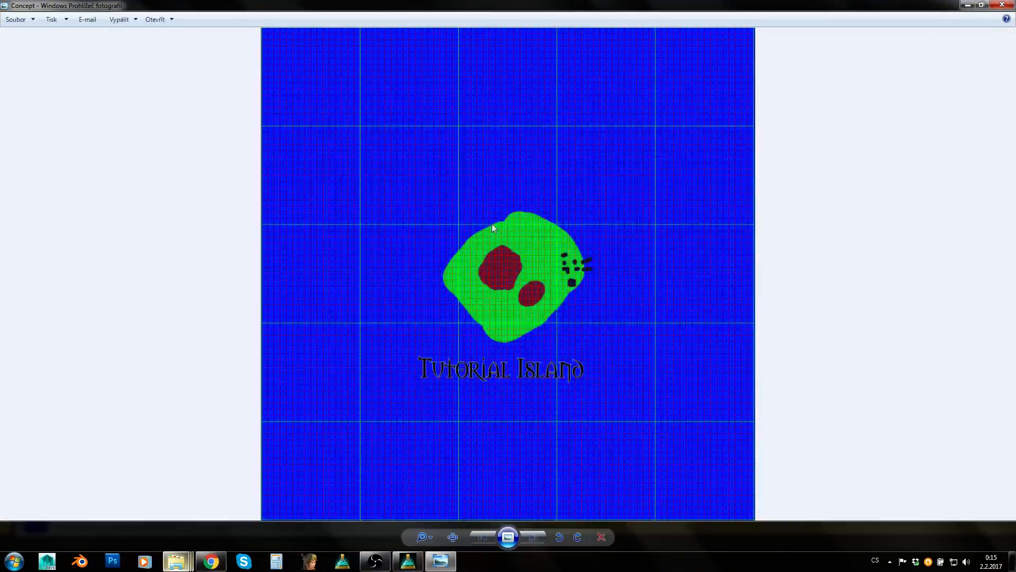
click(446, 518)
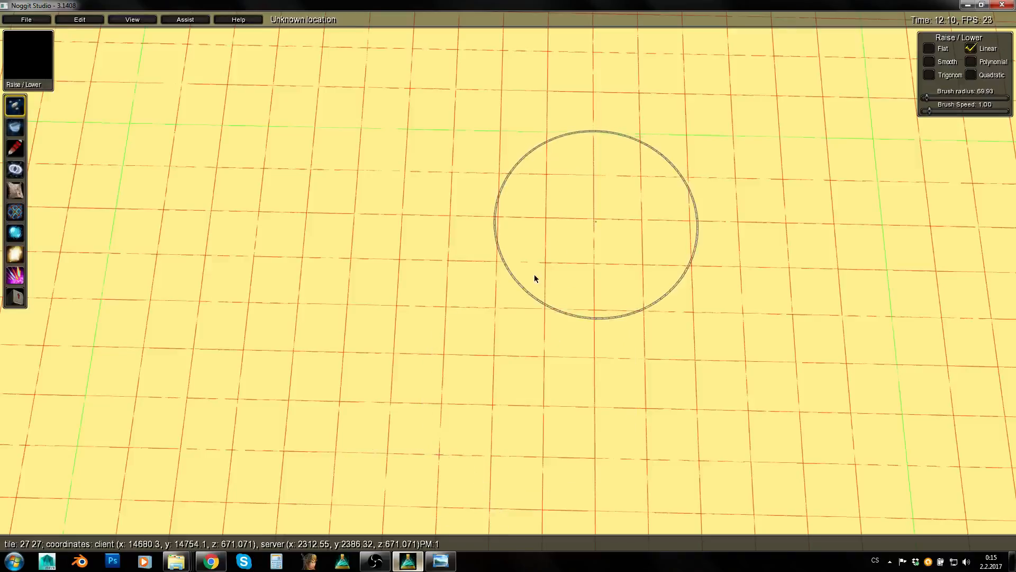
Raise a first curved strip of the island's coast in tile 27 27 with the linear brush at radius 69.93
right_drag(534, 276, 566, 257)
key(s)
mouse_move(630, 273)
shift+mouse_down()
mouse_move(508, 157)
mouse_move(408, 313)
mouse_move(399, 251)
mouse_move(232, 362)
shift+mouse_up()
right_drag(457, 258, 379, 288)
key(s)
key(a)
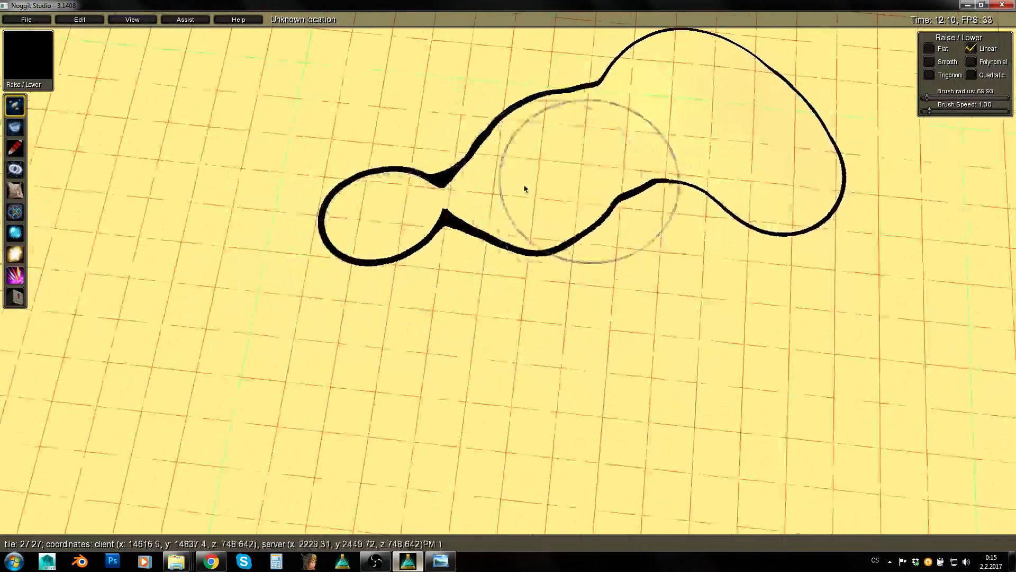
mouse_move(523, 186)
shift+mouse_down()
mouse_move(239, 333)
mouse_move(235, 411)
shift+mouse_up()
right_drag(296, 301, 399, 338)
key(a)
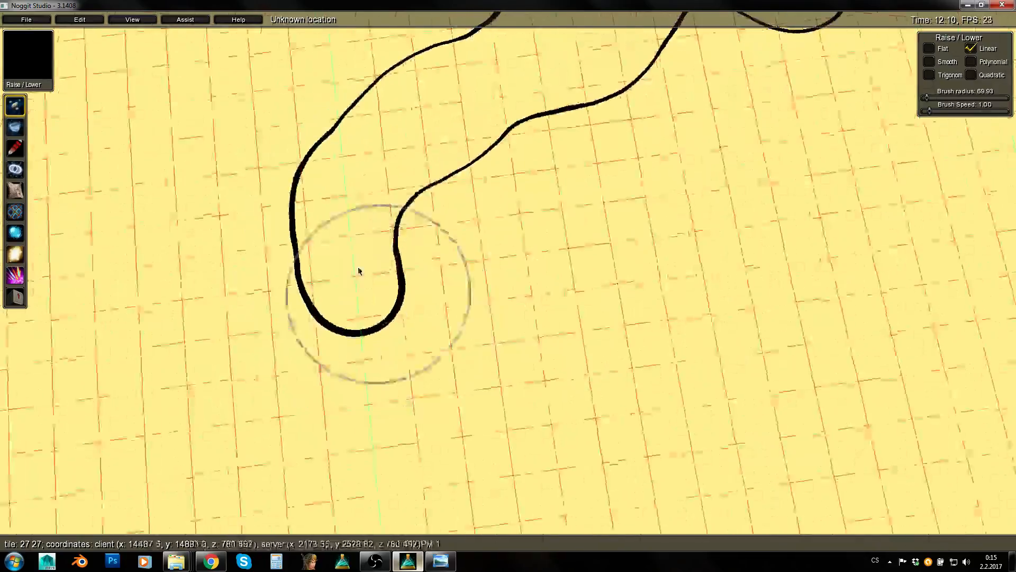
Extend the raised coastal strip around the bend and onward into tile 27 28
key(s)
mouse_move(344, 260)
shift+mouse_down()
mouse_move(352, 287)
mouse_move(465, 274)
shift+mouse_up()
key(s)
shift+drag(418, 222, 484, 343)
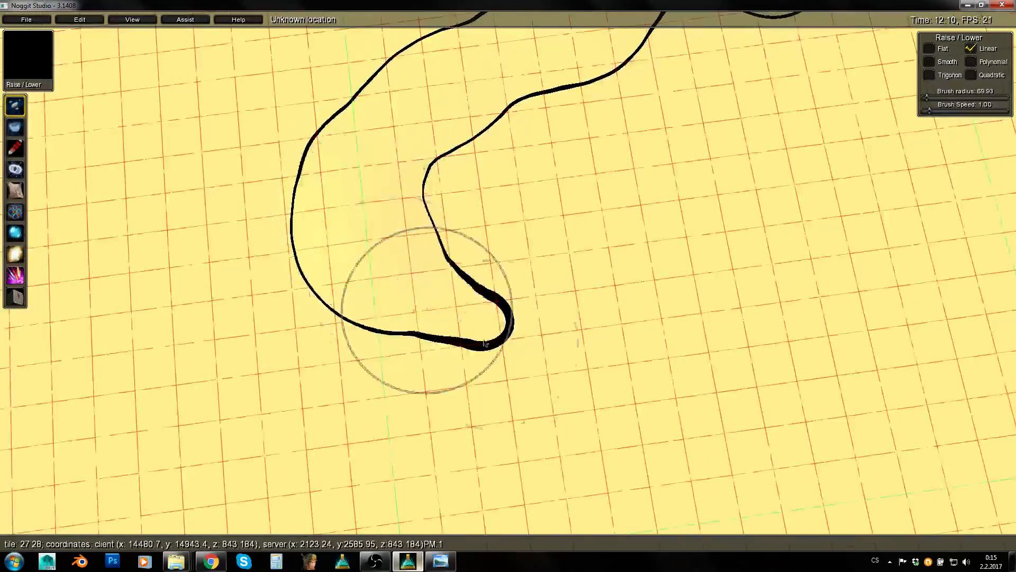
right_drag(485, 343, 511, 332)
key(s)
mouse_move(510, 331)
shift+mouse_down()
mouse_move(569, 354)
mouse_move(653, 327)
mouse_move(729, 386)
shift+mouse_up()
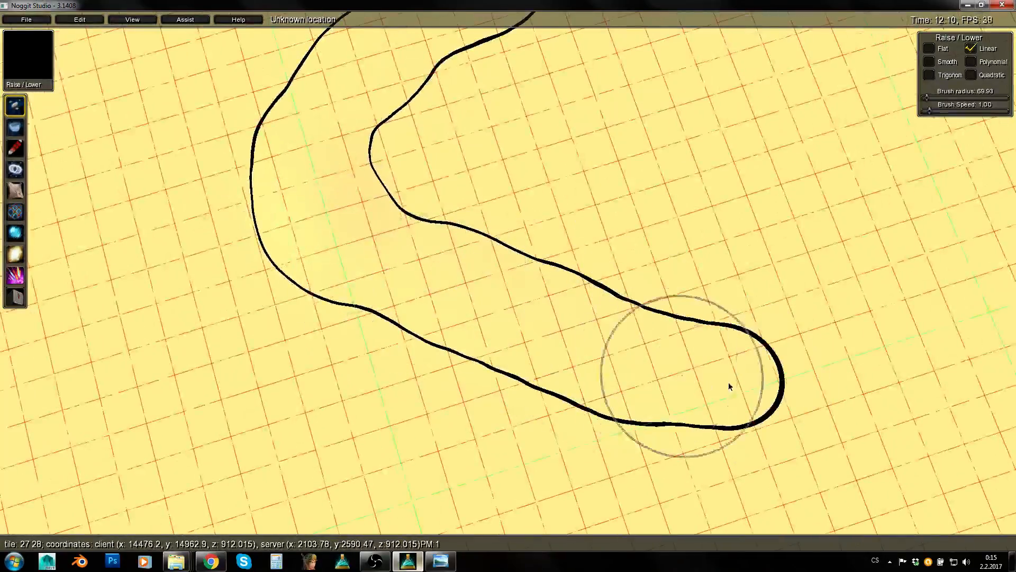
Raise the opposite side of the island to close the coastal strip into the concept's rounded shape
key(d)
mouse_move(728, 386)
right_down()
mouse_move(739, 314)
mouse_move(678, 348)
right_up()
mouse_move(503, 397)
shift+mouse_down()
mouse_move(537, 411)
mouse_move(744, 179)
mouse_move(579, 434)
mouse_move(728, 223)
shift+mouse_up()
key(w)
mouse_move(729, 223)
right_down()
mouse_move(685, 314)
mouse_move(672, 262)
right_up()
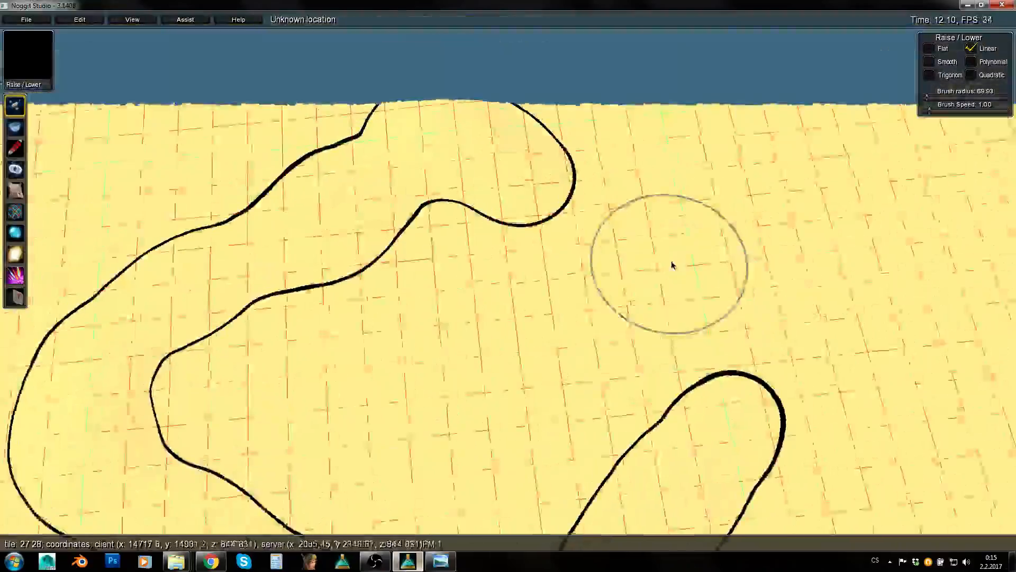
mouse_move(693, 328)
shift+mouse_down()
mouse_move(644, 215)
mouse_move(695, 293)
mouse_move(601, 228)
mouse_move(680, 324)
mouse_move(529, 330)
shift+mouse_up()
key(s)
Increase the brush radius to 91.40 and raise the terrain inside the island's outline
right_drag(571, 320, 503, 320)
alt+drag(386, 312, 550, 336)
mouse_move(459, 262)
shift+mouse_down()
mouse_move(298, 320)
mouse_move(417, 235)
mouse_move(500, 249)
mouse_move(593, 233)
mouse_move(631, 376)
mouse_move(552, 476)
mouse_move(567, 415)
shift+mouse_up()
key(d)
right_drag(805, 313, 262, 261)
key(s)
key(w)
mouse_move(358, 308)
right_down()
mouse_move(501, 240)
mouse_move(545, 259)
right_up()
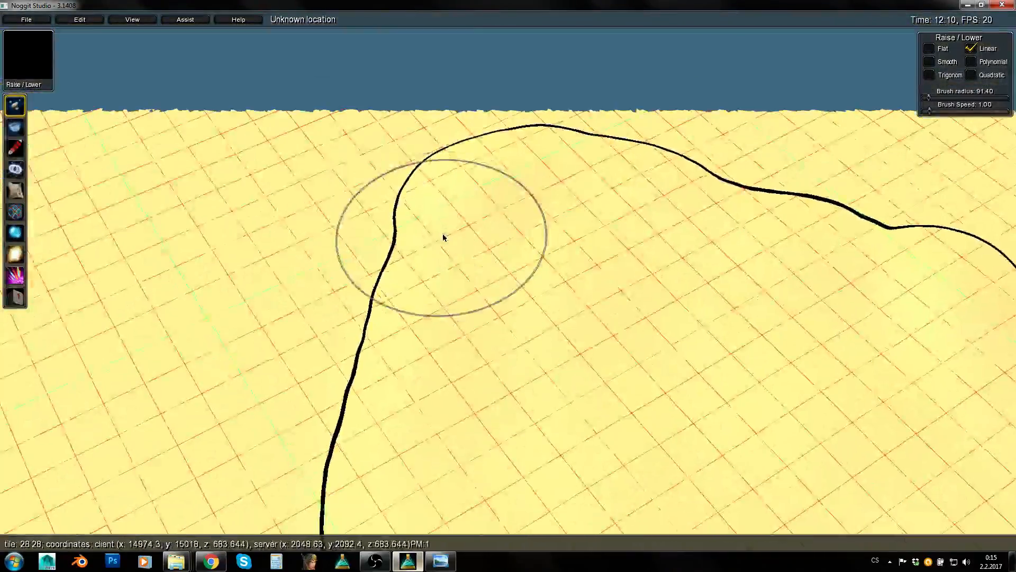
Add the Human scale helper model to the raised terrain using the Object editor
right_drag(443, 238, 432, 296)
key(w)
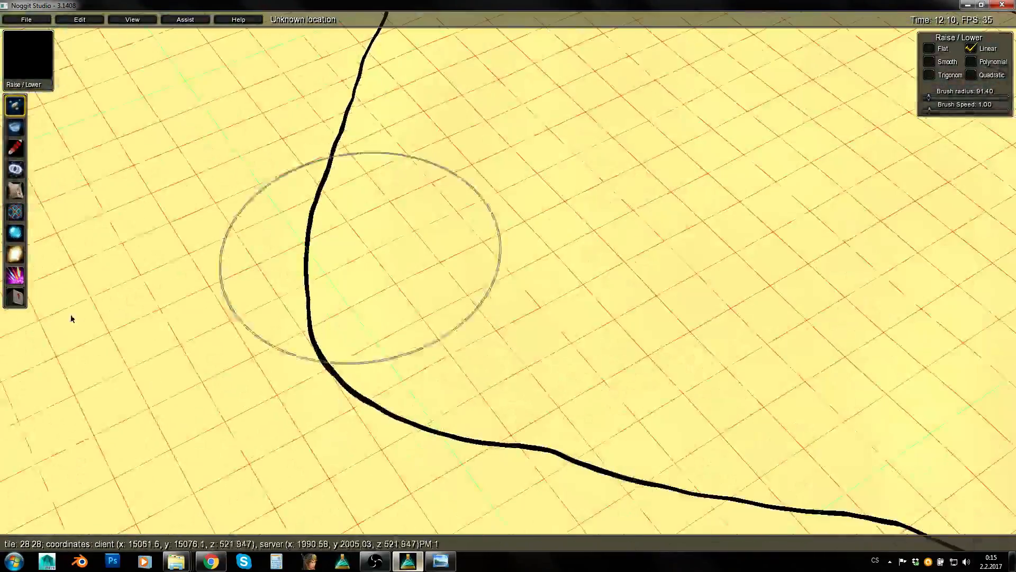
click(15, 297)
key(d)
click(183, 20)
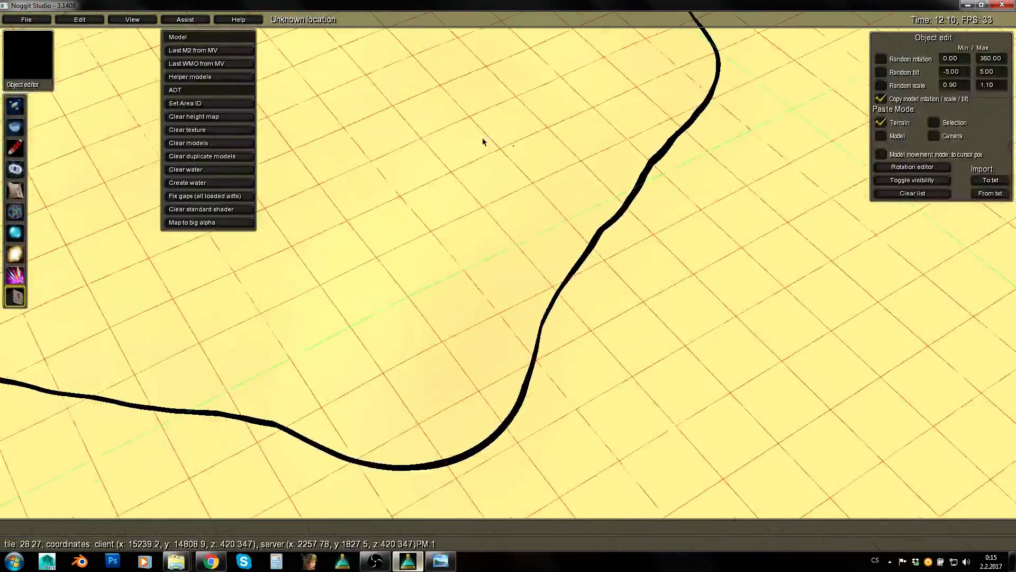
click(217, 77)
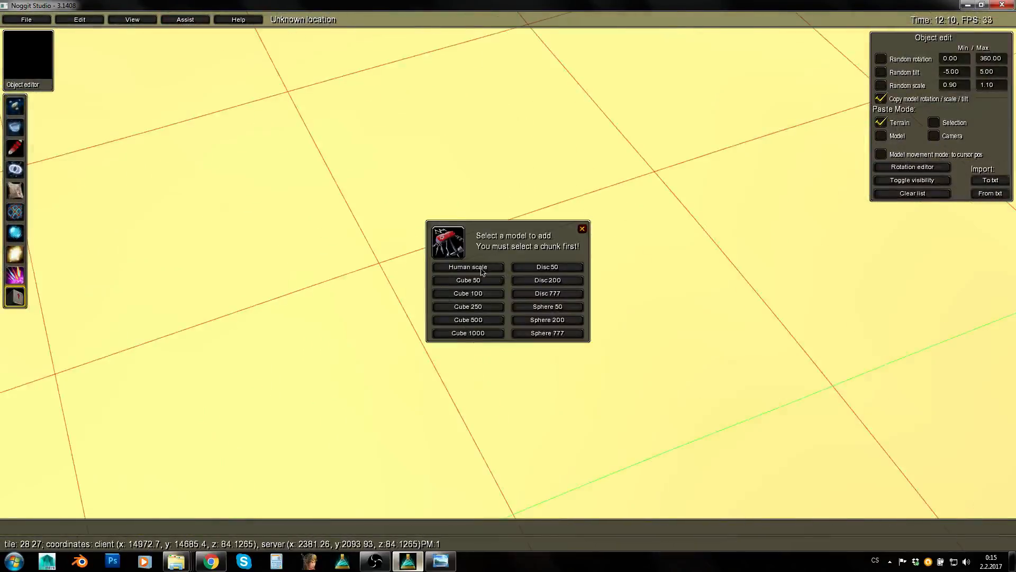
click(583, 230)
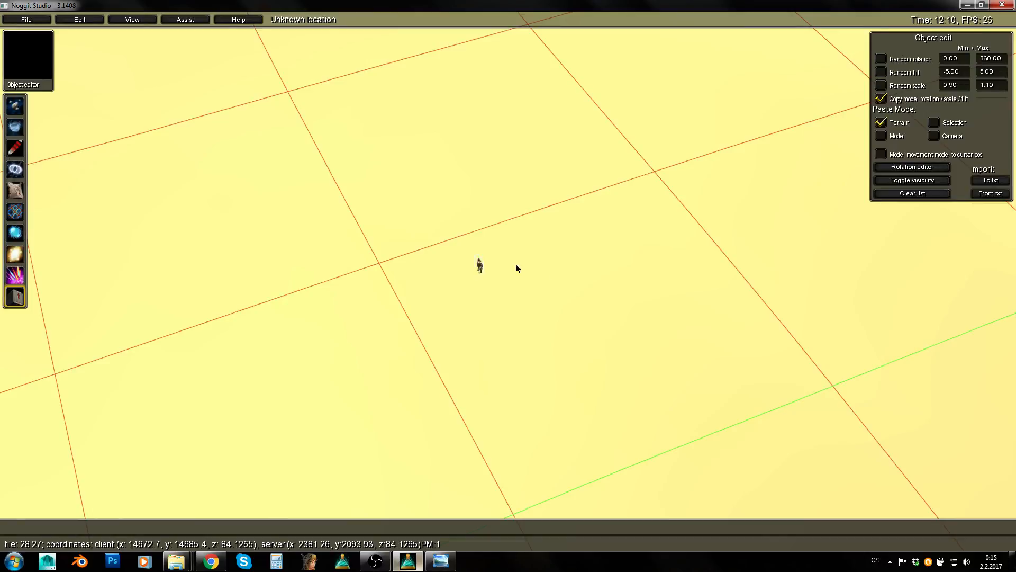
Compare the human model's size with the whole island from increasing distance
key(s)
right_drag(574, 292, 607, 309)
key(w)
key(w)
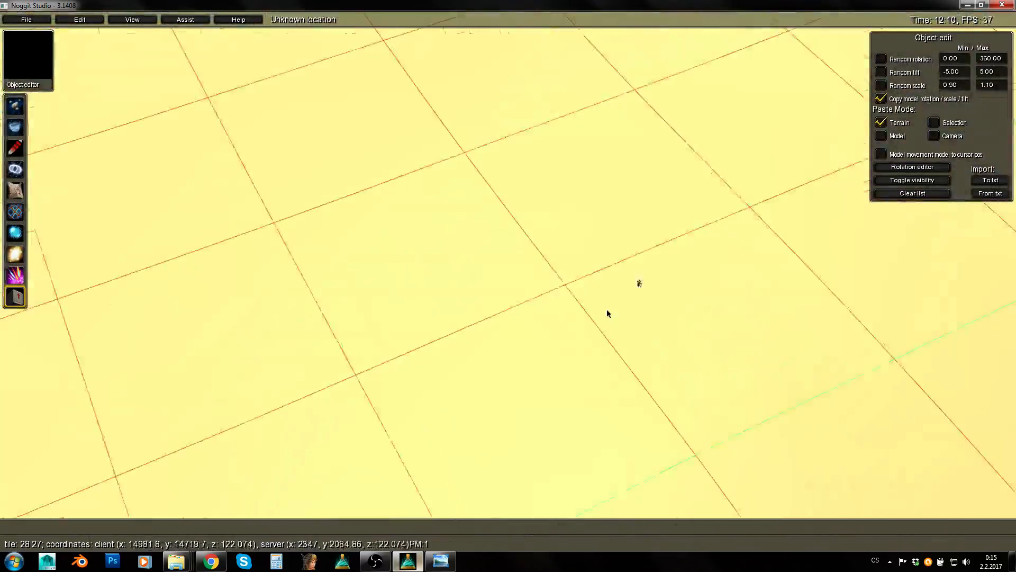
key(s)
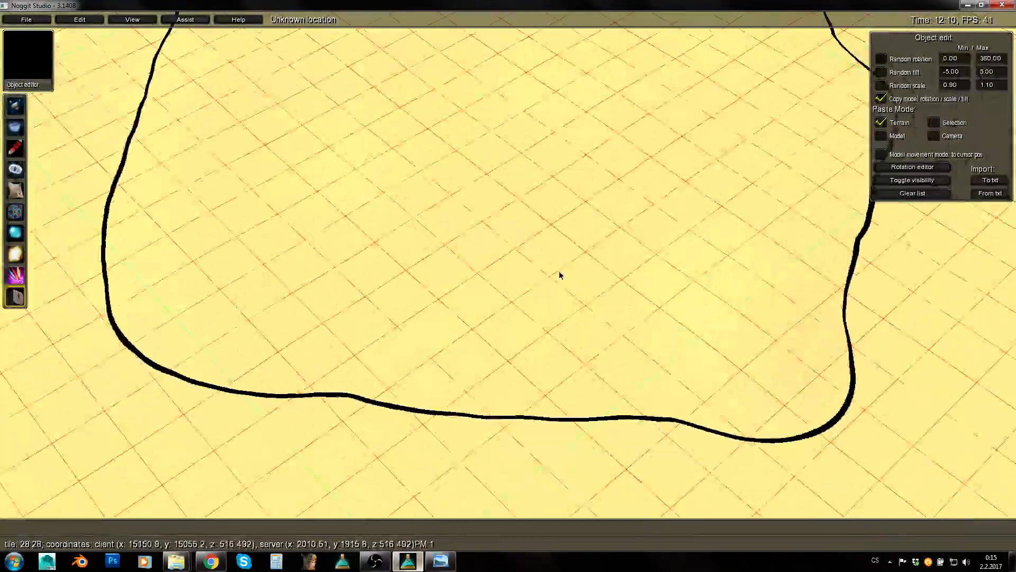
key(q)
right_drag(560, 275, 650, 268)
key(w)
Switch back to the Raise / Lower tool and inspect the island's outline from several sides
key(1)
right_drag(319, 237, 497, 266)
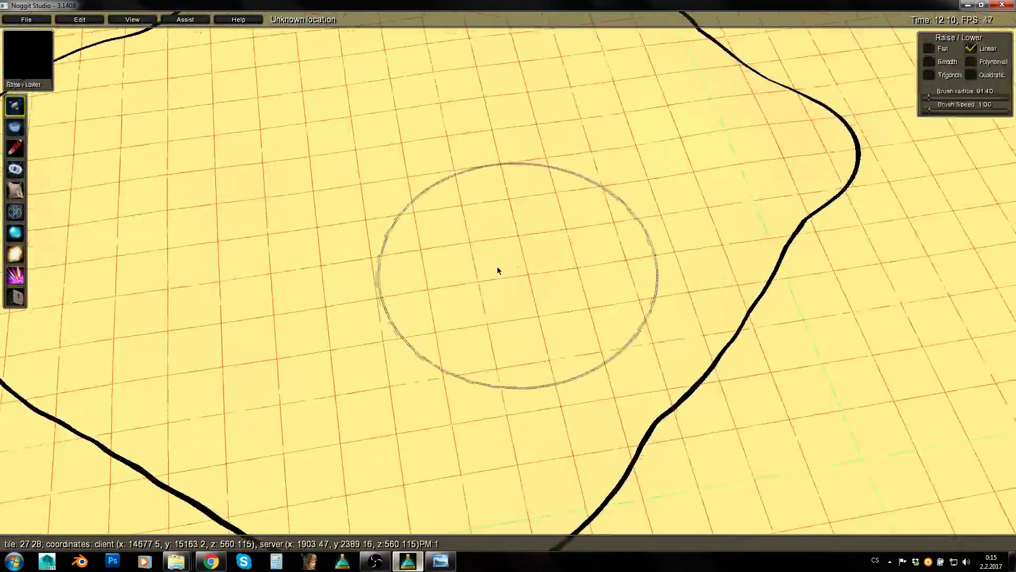
key(w)
mouse_move(690, 213)
right_down()
mouse_move(404, 175)
mouse_move(676, 267)
right_up()
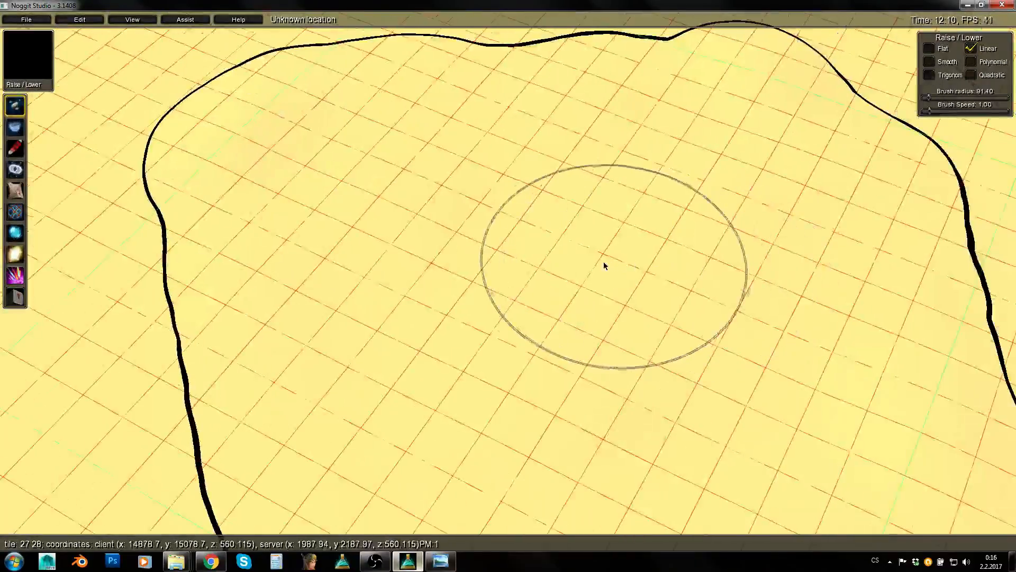
mouse_move(552, 252)
right_down()
mouse_move(522, 279)
mouse_move(544, 279)
right_up()
key(w)
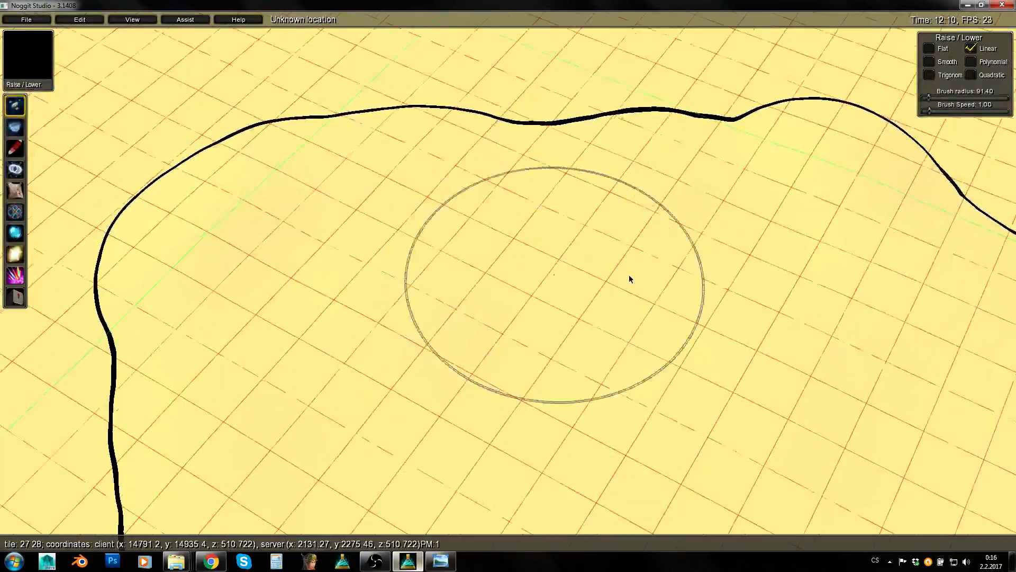
Resize the brush over the island and check the two mountain areas on the Concept image
mouse_move(628, 275)
alt+mouse_down()
mouse_move(494, 287)
mouse_move(492, 272)
alt+mouse_up()
key(s)
alt+drag(450, 315, 551, 351)
key(a)
mouse_move(459, 376)
right_down()
mouse_move(535, 397)
mouse_move(693, 387)
right_up()
click(442, 561)
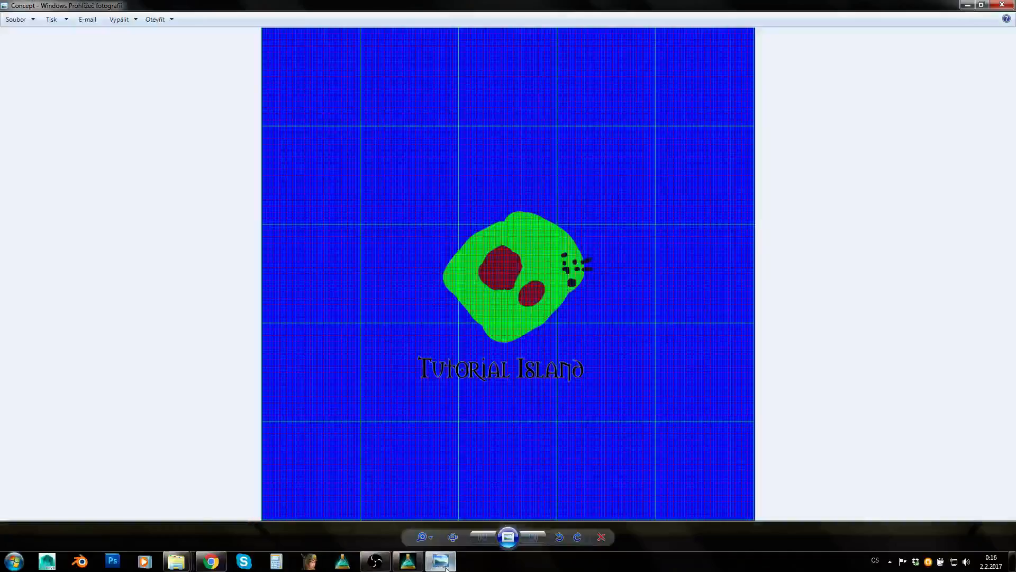
click(441, 561)
Raise a large mountain inside the outline and, with brush radius 49.87, a smaller one beside it, following the Concept image
right_drag(585, 261, 576, 265)
mouse_move(441, 290)
shift+mouse_down()
mouse_move(464, 295)
mouse_move(471, 270)
mouse_move(429, 270)
mouse_move(465, 236)
mouse_move(469, 263)
mouse_move(430, 284)
mouse_move(525, 185)
mouse_move(579, 209)
mouse_move(555, 230)
mouse_move(496, 243)
mouse_move(485, 176)
mouse_move(360, 265)
mouse_move(535, 201)
mouse_move(537, 292)
shift+mouse_up()
right_drag(538, 292, 635, 354)
key(s)
alt+drag(585, 360, 555, 381)
mouse_move(556, 382)
right_down()
mouse_move(594, 370)
mouse_move(654, 317)
right_up()
key(w)
mouse_move(578, 213)
shift+mouse_down()
mouse_move(535, 361)
mouse_move(630, 233)
mouse_move(608, 281)
mouse_move(606, 220)
mouse_move(629, 265)
mouse_move(537, 274)
shift+mouse_up()
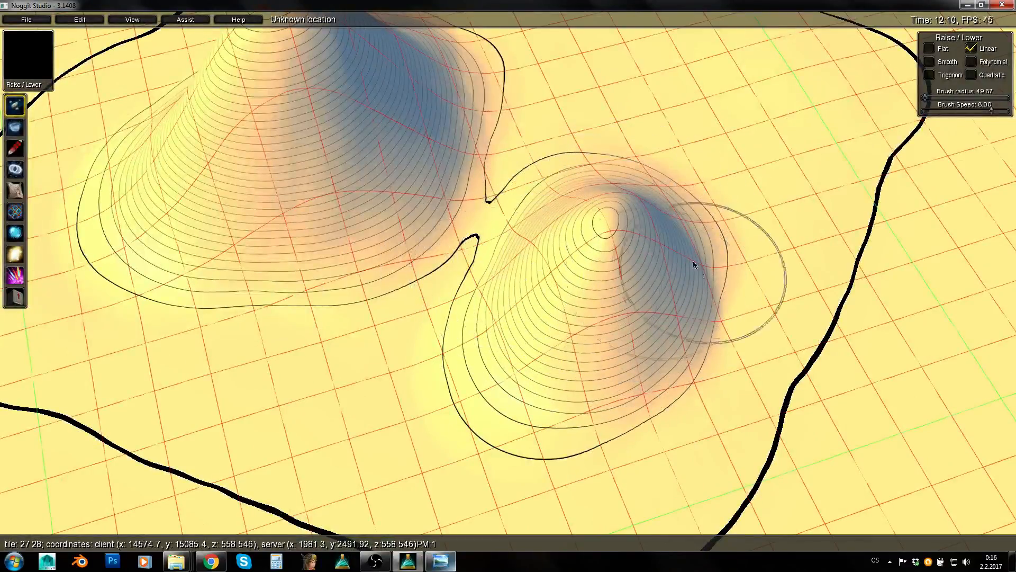
Reduce the brush radius to 42.40 and raise a ridge running down the large mountain's slope
key(d)
mouse_move(694, 263)
right_down()
mouse_move(794, 293)
mouse_move(438, 268)
mouse_move(458, 296)
right_up()
mouse_move(450, 303)
shift+mouse_down()
mouse_move(426, 316)
mouse_move(450, 359)
shift+mouse_up()
key(s)
key(d)
key(w)
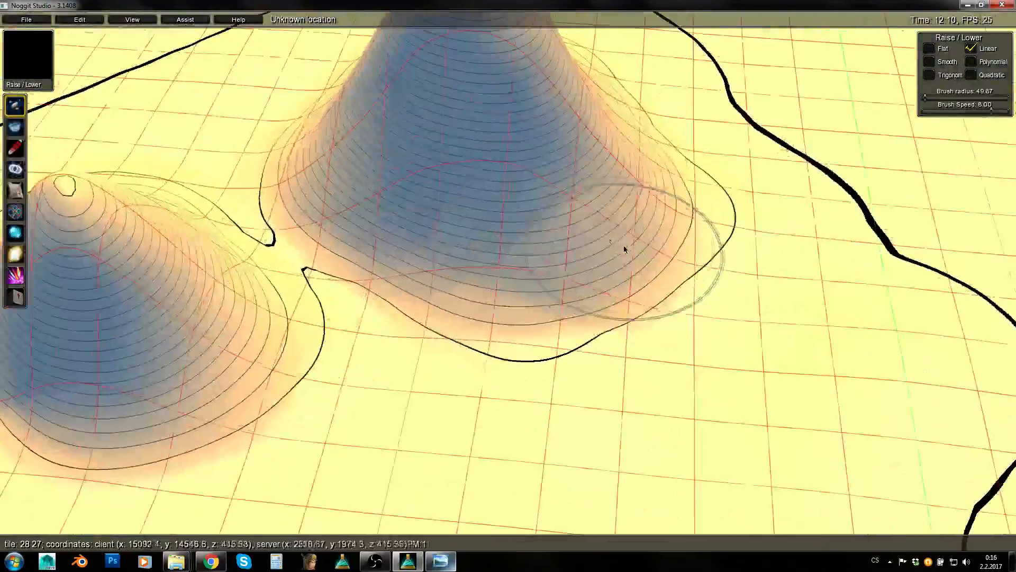
mouse_move(627, 248)
alt+mouse_down()
mouse_move(577, 248)
mouse_move(586, 239)
mouse_move(567, 339)
mouse_move(557, 210)
mouse_move(585, 250)
mouse_move(535, 197)
mouse_move(550, 286)
mouse_move(710, 306)
alt+mouse_up()
key(s)
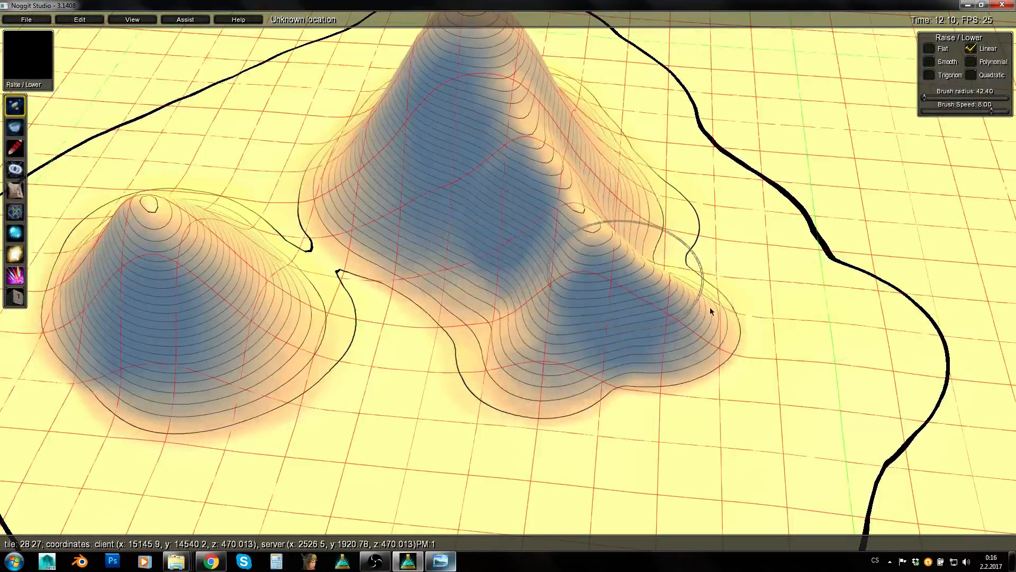
Raise further ridges down the remaining sides of the large mountain
key(d)
right_drag(810, 311, 505, 296)
mouse_move(479, 134)
shift+mouse_down()
mouse_move(554, 192)
mouse_move(608, 294)
mouse_move(492, 110)
mouse_move(546, 132)
shift+mouse_up()
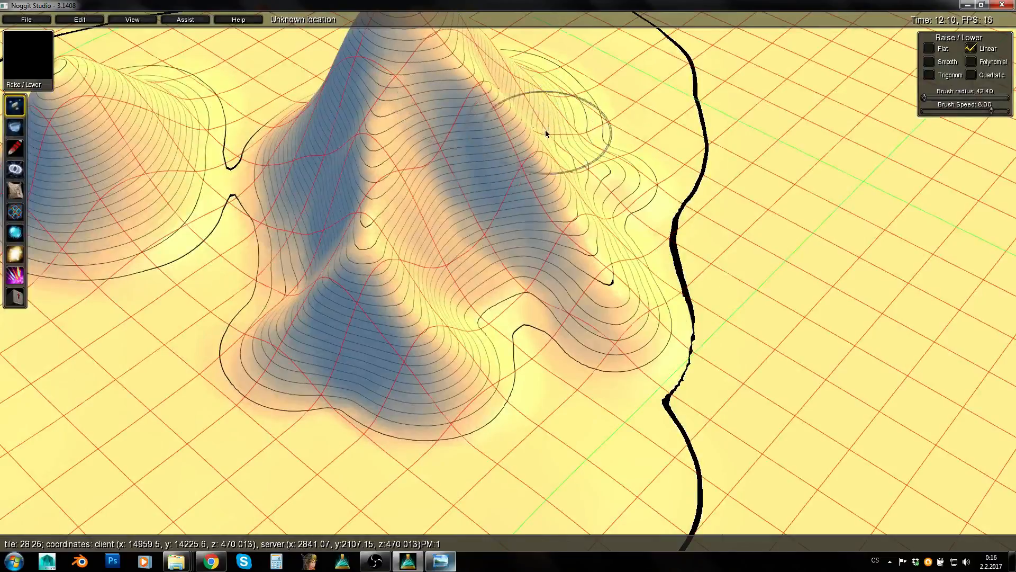
key(d)
mouse_move(546, 132)
right_down()
mouse_move(327, 168)
mouse_move(494, 182)
right_up()
mouse_move(495, 181)
shift+mouse_down()
mouse_move(497, 233)
mouse_move(352, 125)
mouse_move(406, 154)
mouse_move(587, 303)
mouse_move(556, 263)
mouse_move(695, 253)
shift+mouse_up()
key(d)
right_drag(694, 250, 372, 249)
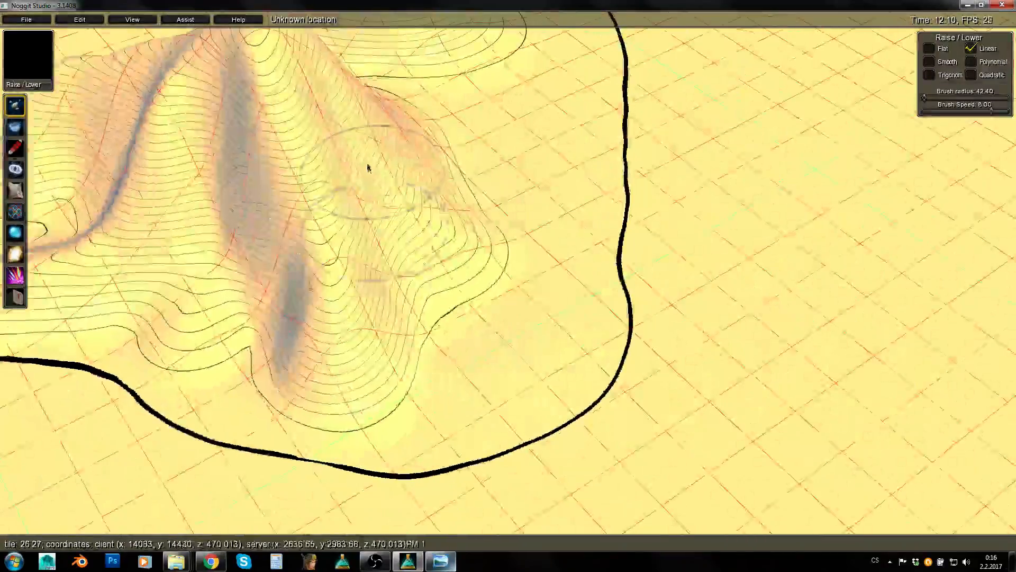
mouse_move(367, 165)
shift+mouse_down()
mouse_move(446, 203)
mouse_move(379, 156)
mouse_move(557, 225)
shift+mouse_up()
key(d)
right_drag(557, 224, 234, 195)
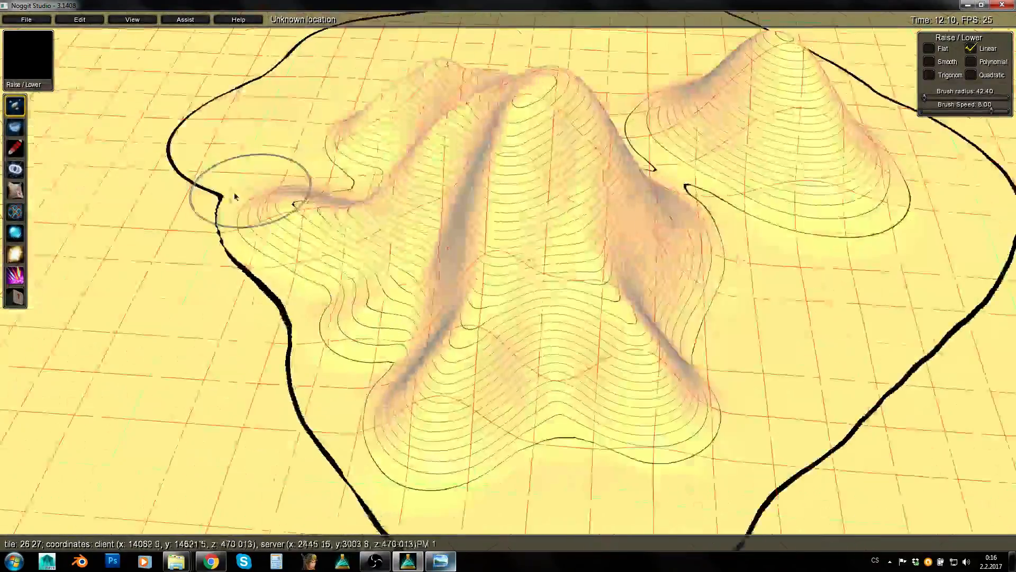
Raise ridges and foothills around the slopes of the smaller mountain
mouse_move(346, 201)
shift+mouse_down()
mouse_move(414, 250)
mouse_move(407, 316)
mouse_move(547, 224)
mouse_move(558, 191)
mouse_move(540, 114)
mouse_move(641, 166)
shift+mouse_up()
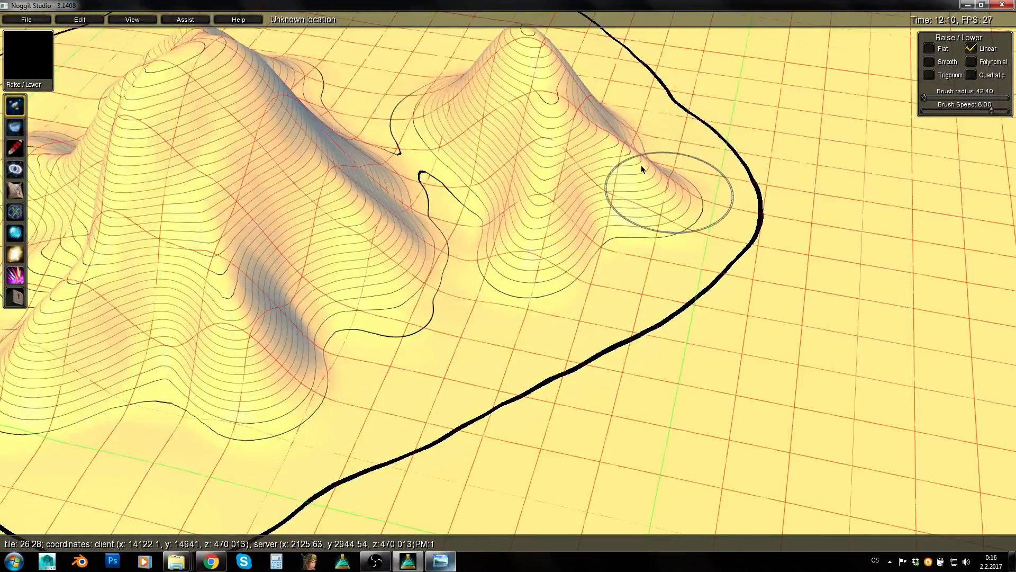
key(d)
mouse_move(754, 198)
right_down()
mouse_move(461, 181)
mouse_move(285, 200)
right_up()
mouse_move(549, 270)
shift+mouse_down()
mouse_move(564, 270)
mouse_move(573, 205)
mouse_move(587, 200)
shift+mouse_up()
key(d)
mouse_move(698, 174)
right_down()
mouse_move(363, 183)
mouse_move(245, 198)
right_up()
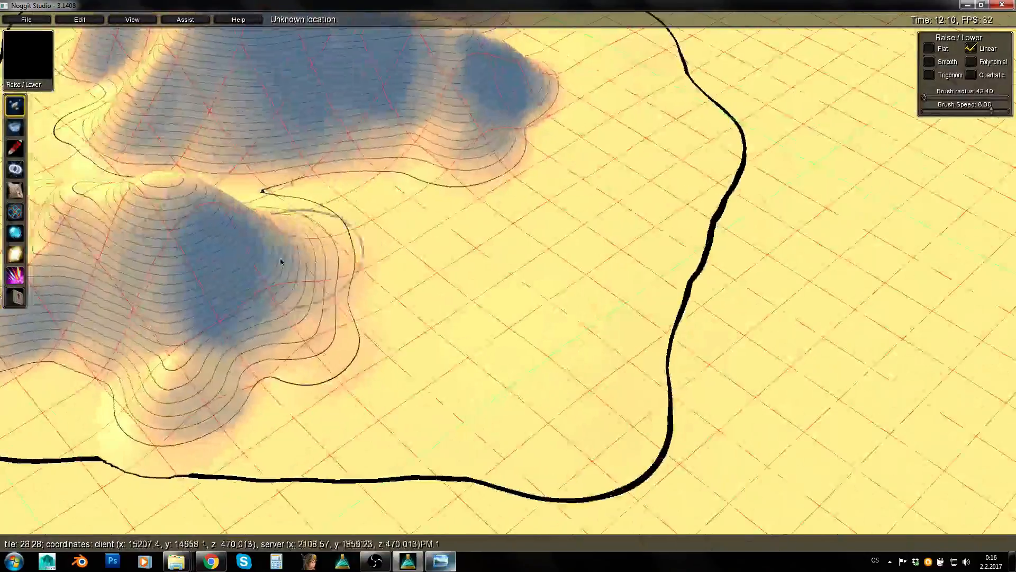
mouse_move(281, 261)
shift+mouse_down()
mouse_move(215, 197)
mouse_move(147, 182)
mouse_move(330, 258)
mouse_move(335, 274)
mouse_move(371, 278)
mouse_move(503, 235)
shift+mouse_up()
Set the brush radius to 190.47 and speed to 2.03, and raise the ground between the two mountains
key(s)
right_drag(503, 235, 495, 317)
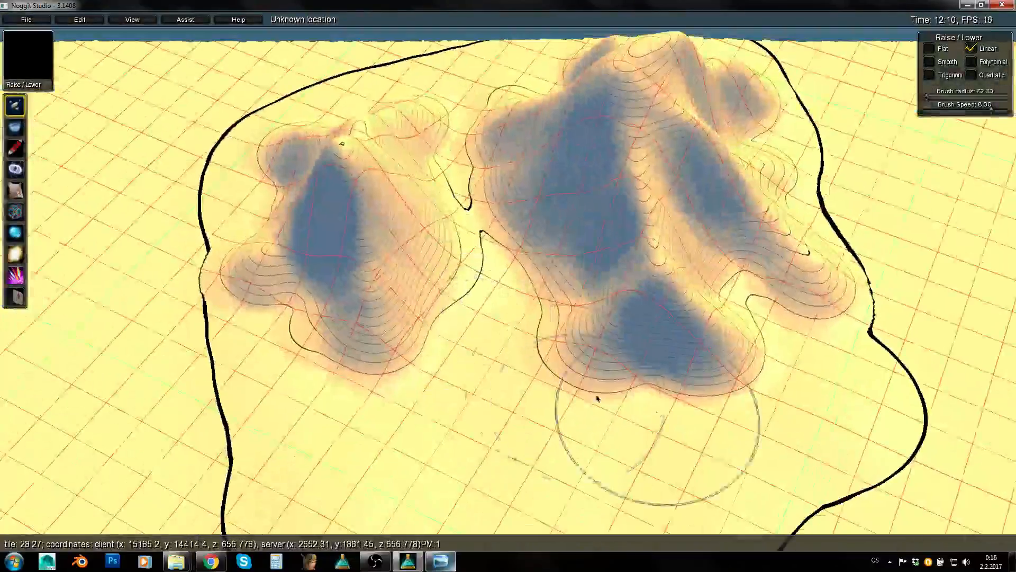
mouse_move(344, 299)
alt+mouse_down()
mouse_move(440, 310)
mouse_move(576, 288)
alt+mouse_up()
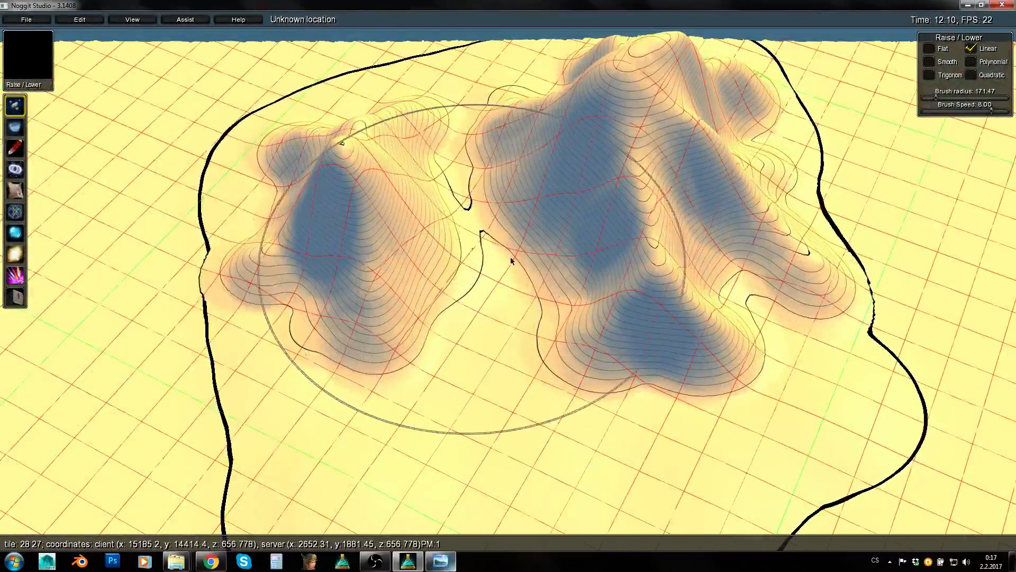
mouse_move(510, 257)
alt+mouse_down()
mouse_move(533, 260)
mouse_move(491, 264)
mouse_move(507, 265)
alt+mouse_up()
key(w)
mouse_move(604, 255)
right_down()
mouse_move(607, 281)
mouse_move(619, 190)
right_up()
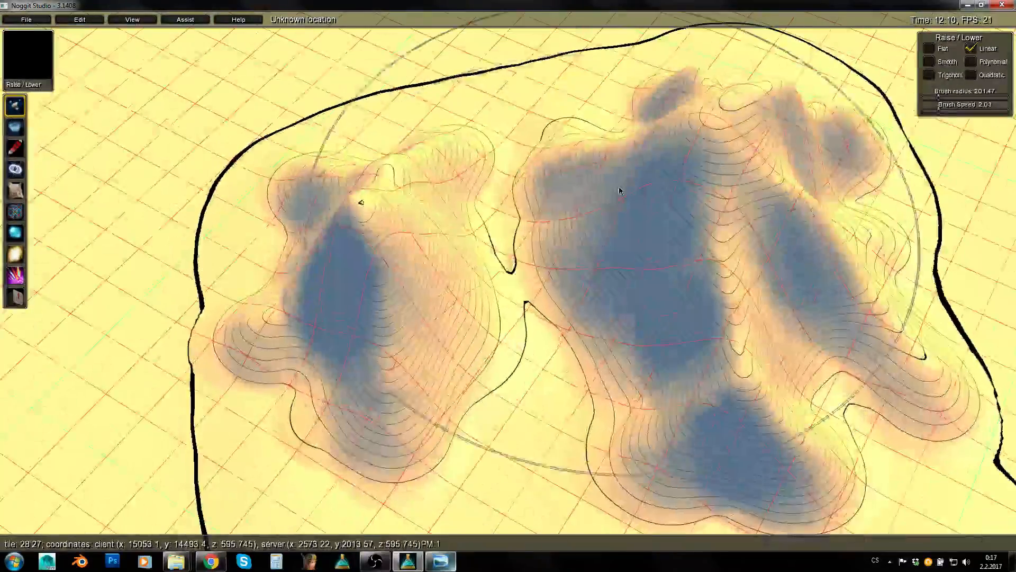
mouse_move(555, 245)
alt+mouse_down()
mouse_move(630, 211)
mouse_move(628, 187)
mouse_move(468, 229)
mouse_move(462, 193)
mouse_move(699, 129)
mouse_move(718, 89)
mouse_move(745, 199)
alt+mouse_up()
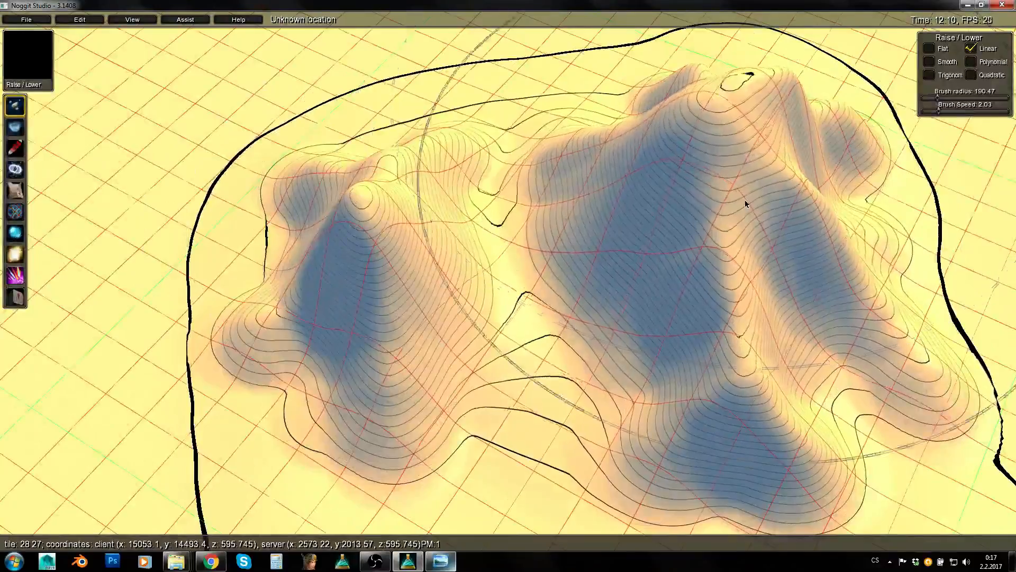
Raise the wider ground around the bases of both mountains with the 190.47 radius brush
key(s)
right_drag(744, 200, 575, 127)
mouse_move(575, 127)
shift+mouse_down()
mouse_move(523, 182)
mouse_move(723, 167)
mouse_move(698, 183)
mouse_move(615, 154)
shift+mouse_up()
key(w)
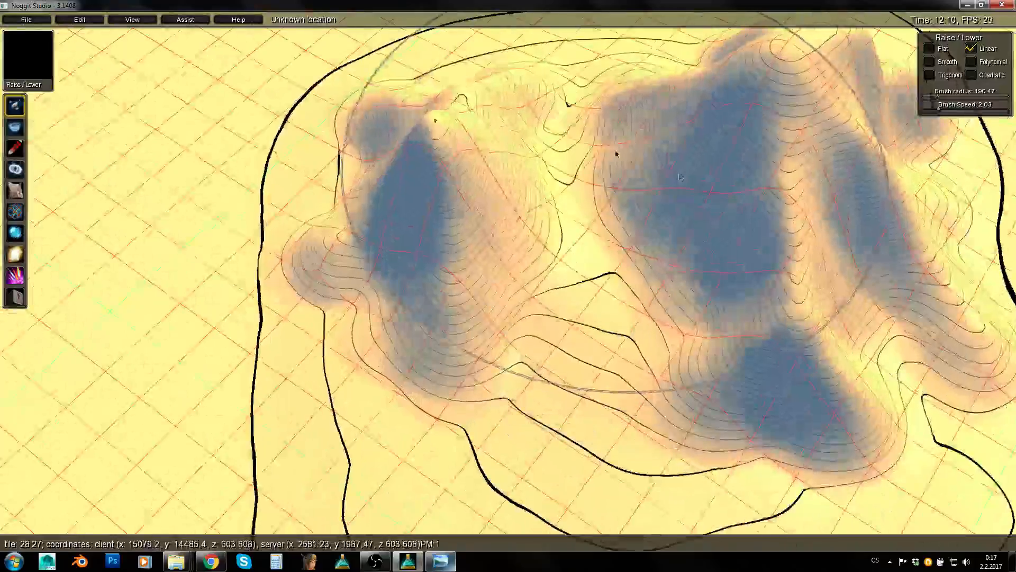
Reduce the brush radius to 129.34 and raise the low ground around the mountains' feet
mouse_move(615, 153)
right_down()
mouse_move(623, 178)
mouse_move(560, 331)
right_up()
key(d)
alt+drag(560, 332, 524, 328)
mouse_move(524, 328)
shift+mouse_down()
mouse_move(499, 324)
mouse_move(538, 284)
mouse_move(508, 265)
shift+mouse_up()
mouse_move(508, 265)
shift+mouse_down()
mouse_move(548, 223)
mouse_move(572, 239)
mouse_move(528, 273)
mouse_move(584, 249)
mouse_move(442, 179)
mouse_move(340, 182)
shift+mouse_up()
key(a)
mouse_move(341, 182)
right_down()
mouse_move(728, 142)
mouse_move(564, 213)
mouse_move(572, 284)
right_up()
key(a)
mouse_move(571, 284)
shift+mouse_down()
mouse_move(462, 276)
mouse_move(597, 202)
mouse_move(716, 301)
mouse_move(580, 220)
mouse_move(433, 177)
mouse_move(533, 225)
mouse_move(711, 255)
shift+mouse_up()
Raise the lowland sloping from the valley between the mountains toward the island's outline
key(d)
key(w)
right_drag(711, 255, 548, 233)
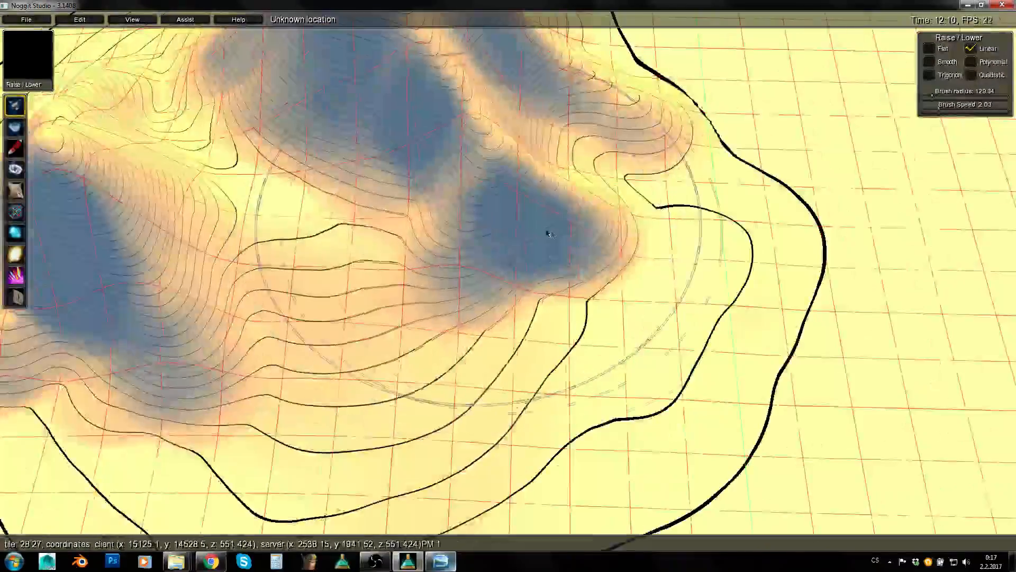
shift+drag(548, 234, 640, 236)
key(s)
key(e)
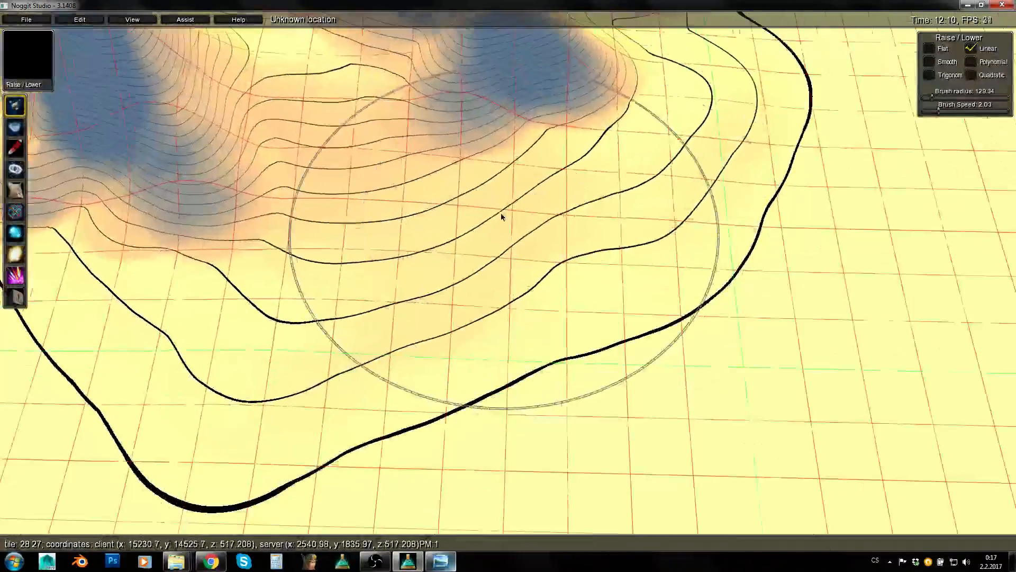
mouse_move(501, 217)
shift+mouse_down()
mouse_move(274, 220)
mouse_move(342, 219)
shift+mouse_up()
key(a)
right_drag(342, 219, 494, 211)
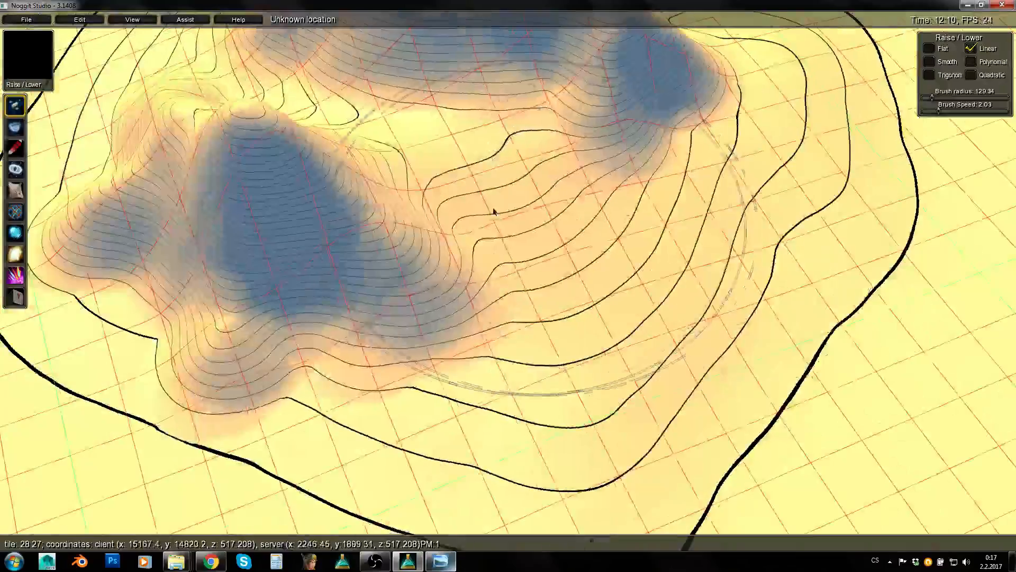
mouse_move(494, 211)
shift+mouse_down()
mouse_move(229, 211)
mouse_move(640, 205)
shift+mouse_up()
Examine the shape of the two mountains and the valley between them from low and high angles
key(s)
key(e)
mouse_move(640, 204)
right_down()
mouse_move(580, 161)
mouse_move(760, 245)
mouse_move(587, 274)
mouse_move(711, 227)
right_up()
key(d)
key(e)
key(s)
key(w)
key(q)
mouse_move(608, 197)
right_down()
mouse_move(597, 204)
mouse_move(581, 281)
right_up()
key(s)
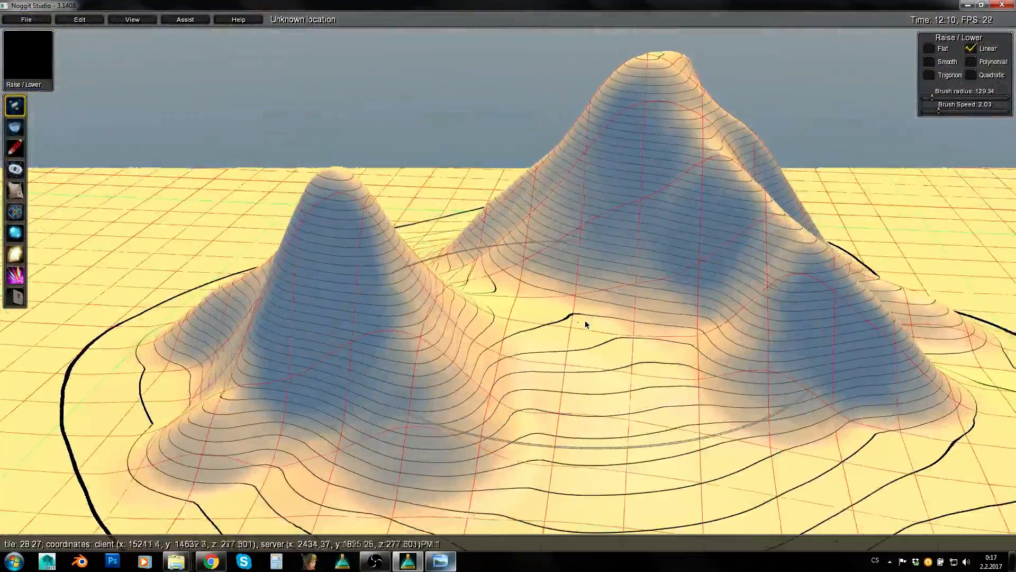
mouse_move(584, 321)
right_down()
mouse_move(526, 339)
mouse_move(476, 311)
mouse_move(598, 349)
mouse_move(680, 338)
right_up()
key(w)
key(q)
Switch to the Water edit tool, create water on tile 28 28 and lower its level to 0
key(s)
key(a)
key(a)
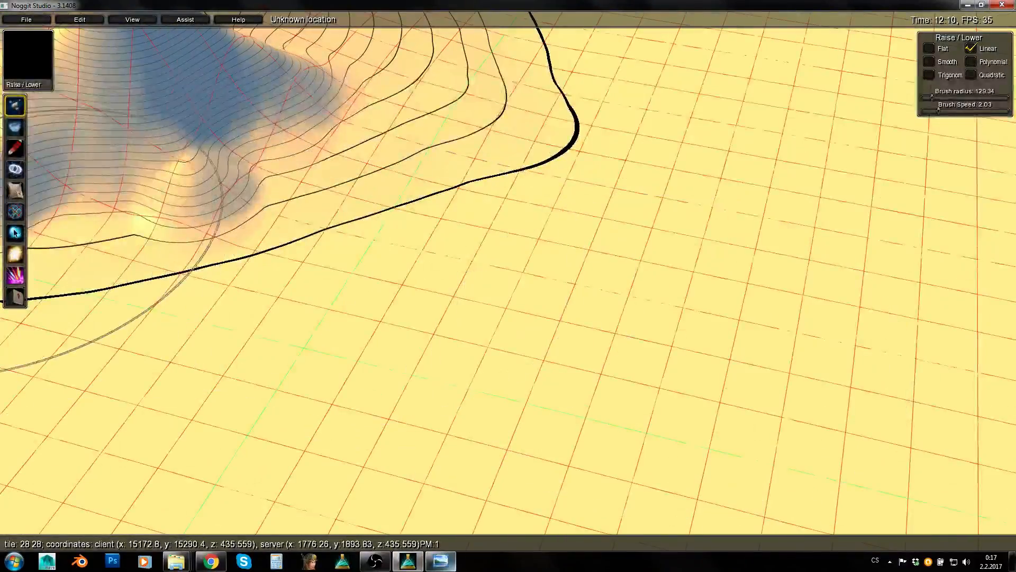
click(14, 233)
click(173, 22)
right_drag(141, 134, 155, 186)
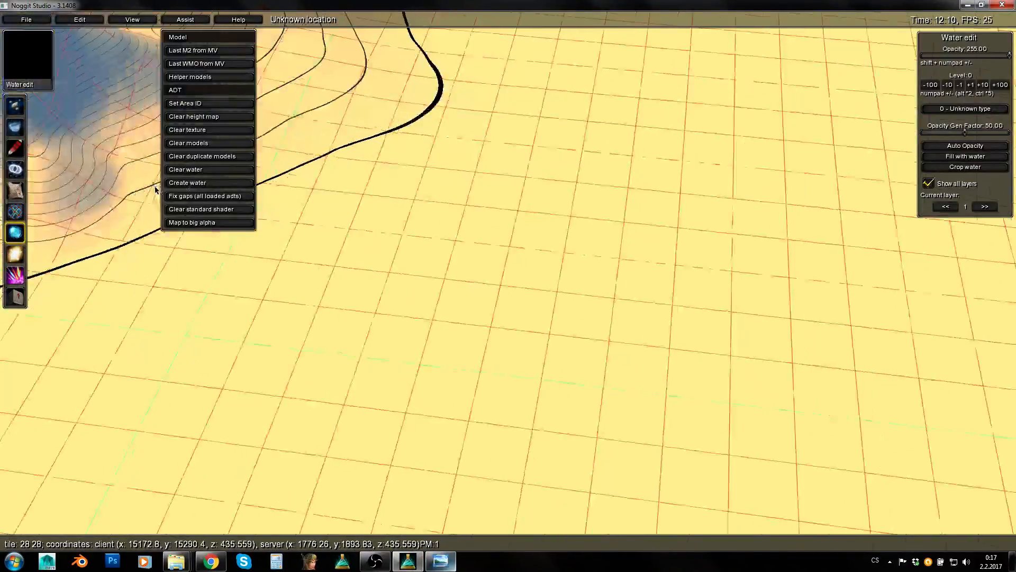
click(194, 183)
click(960, 87)
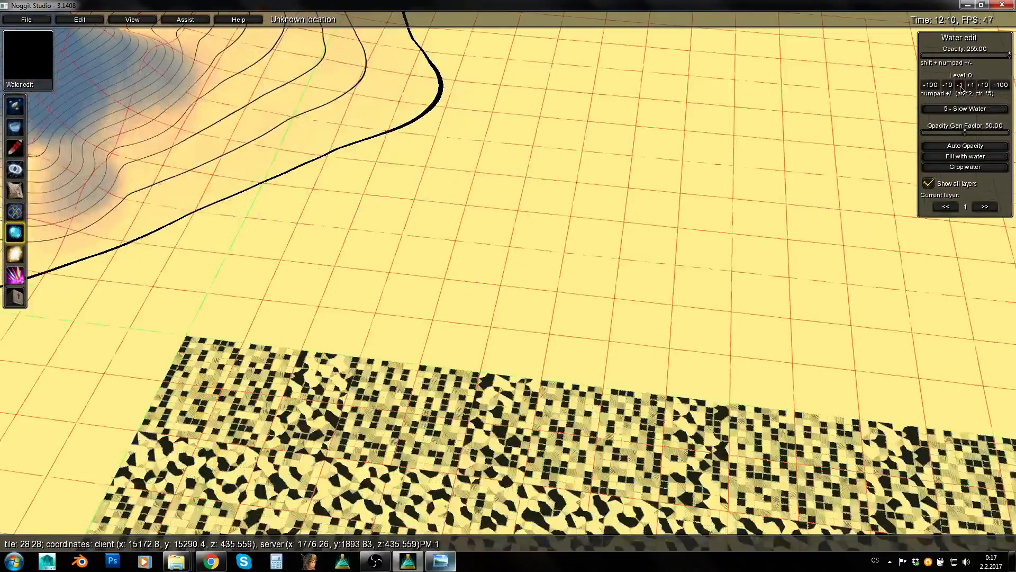
Create water on tile 27 28 and lower its level to 0
key(a)
key(w)
right_drag(476, 188, 167, 29)
click(170, 22)
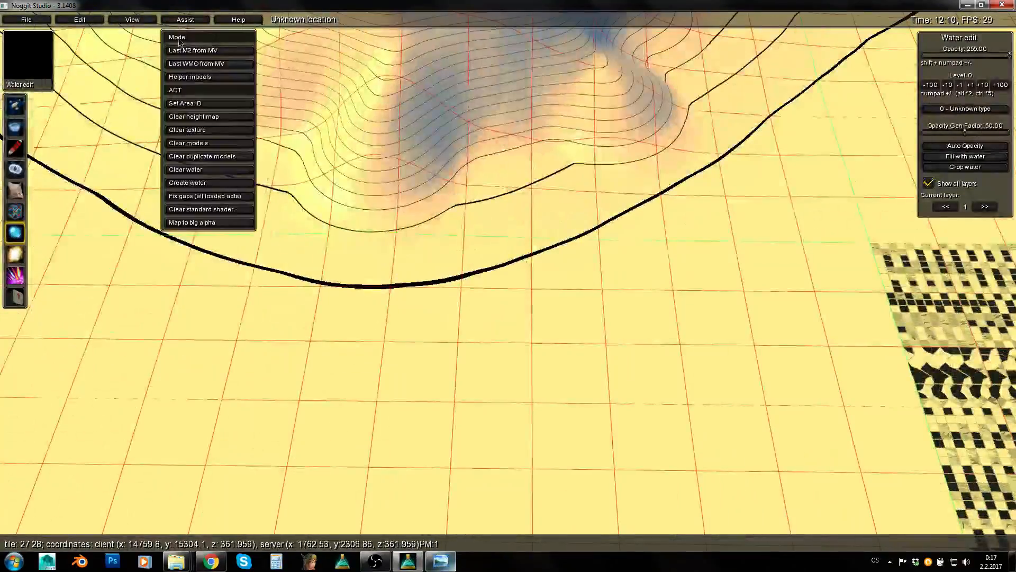
key(a)
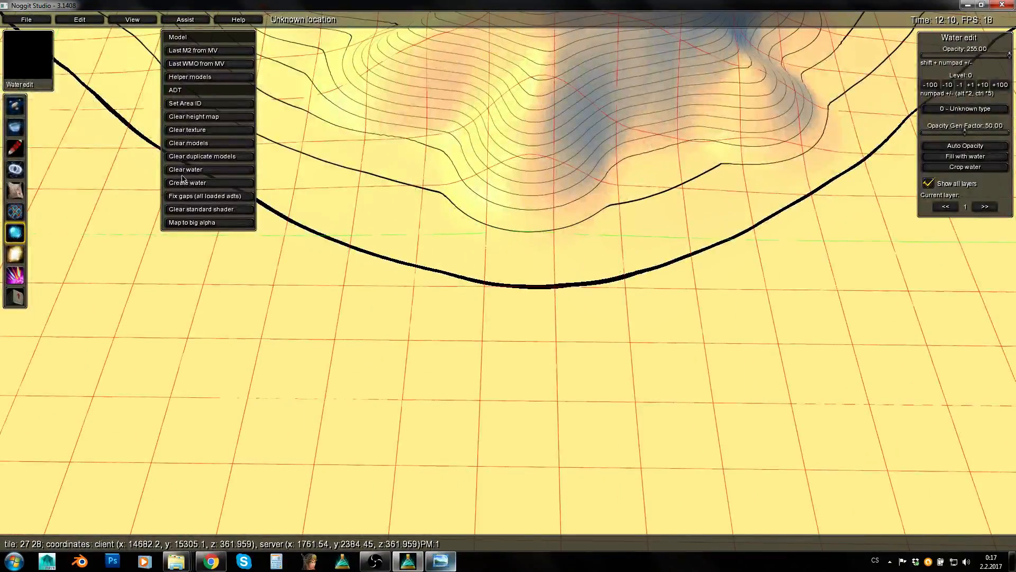
click(181, 183)
key(a)
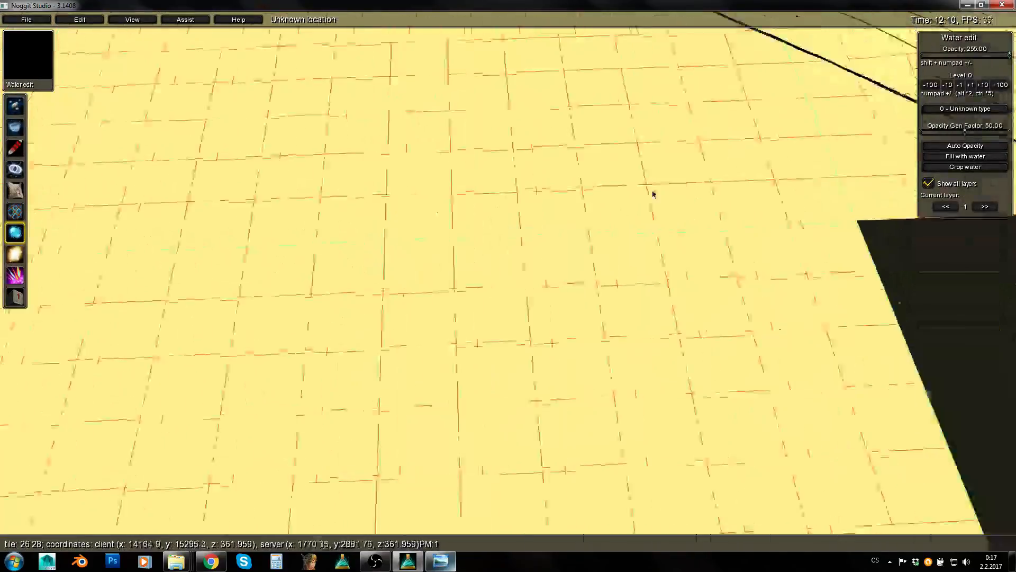
key(d)
click(960, 85)
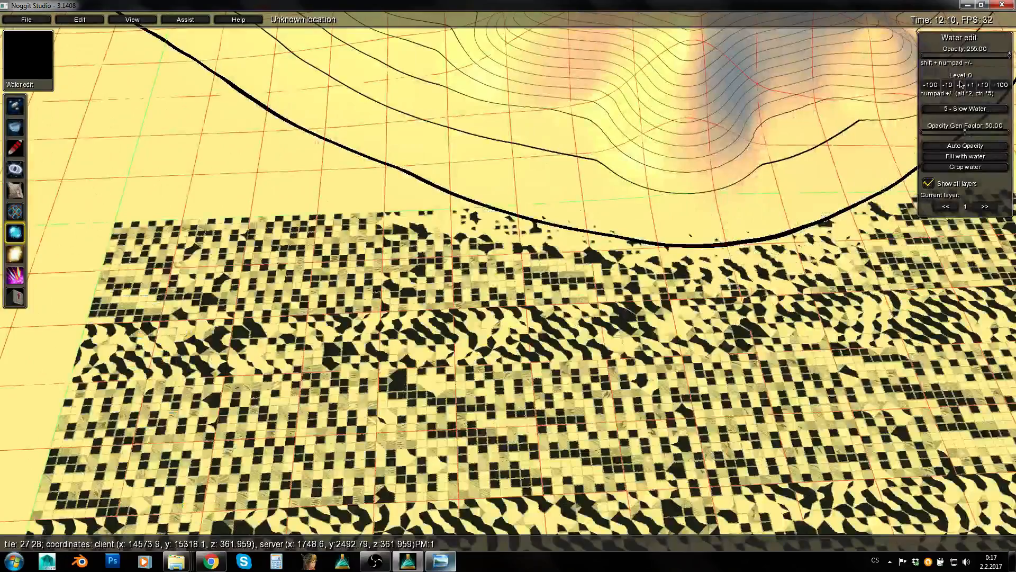
Create water on tile 26 28
key(a)
click(183, 19)
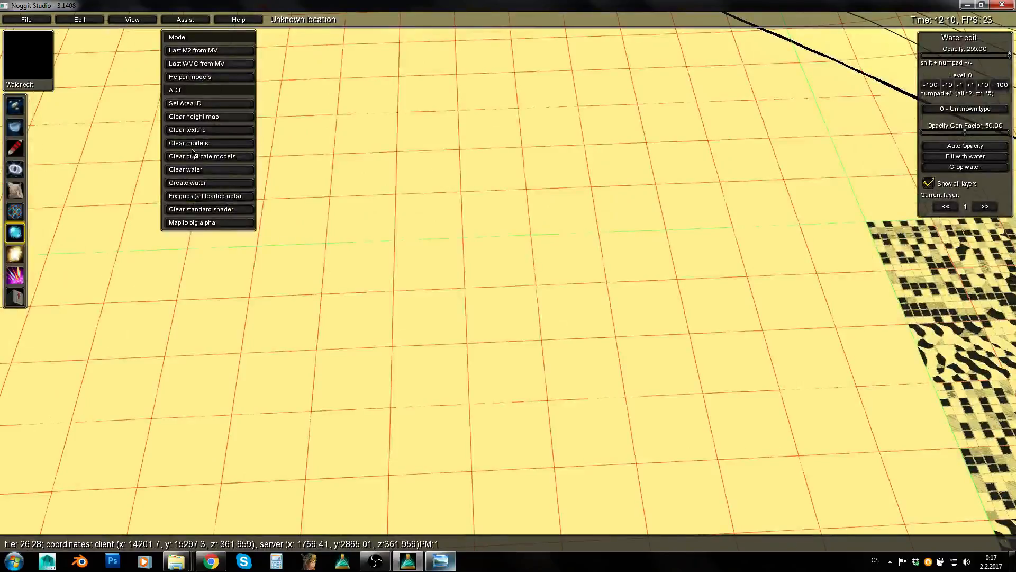
click(186, 182)
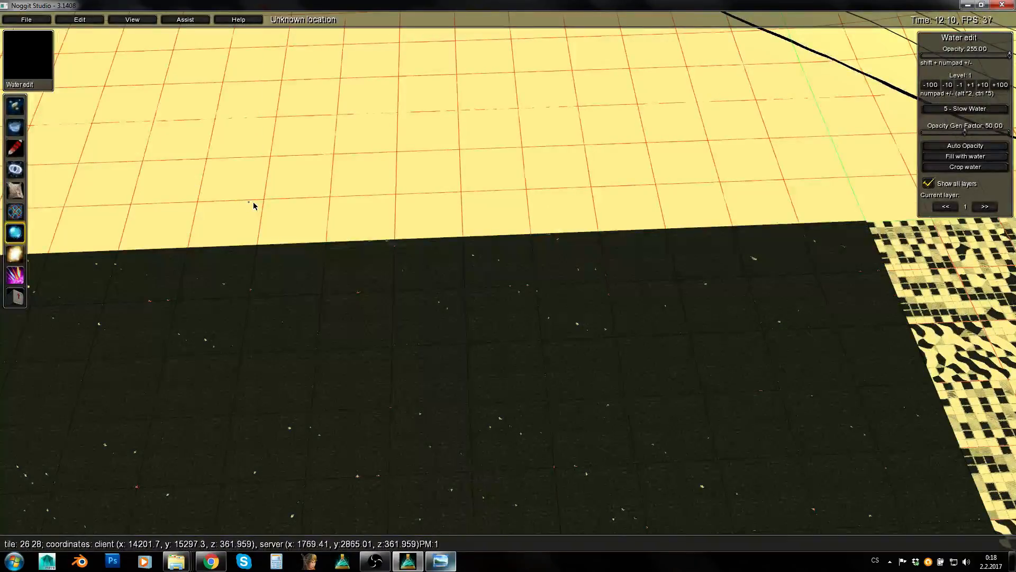
Raise the water level of tile 26 28 to 9
key(KP_Add)
key(KP_Add)
key(KP_Add)
key(KP_Add)
key(KP_Add)
key(KP_Add)
key(KP_Add)
key(KP_Add)
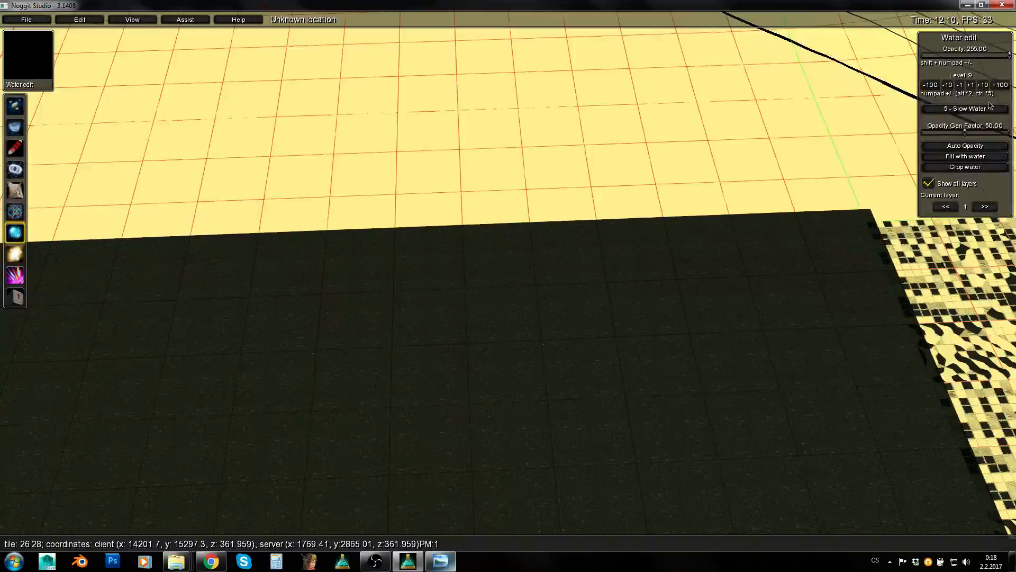
Lower the water level of tile 26 28 to 0
triple_click(962, 87)
triple_click(962, 86)
triple_click(961, 87)
Create water on tile 26 27
key(w)
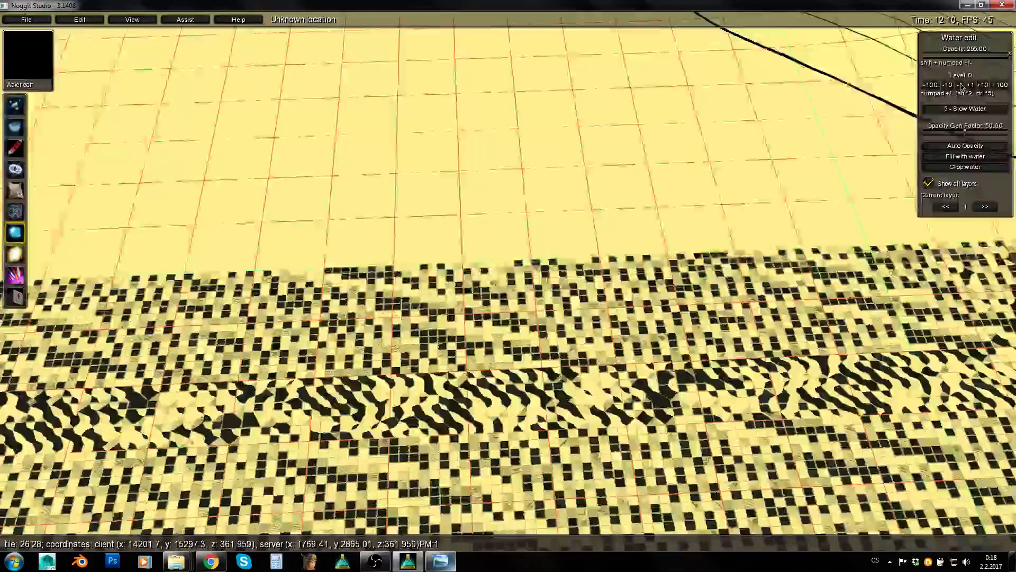
key(q)
click(186, 19)
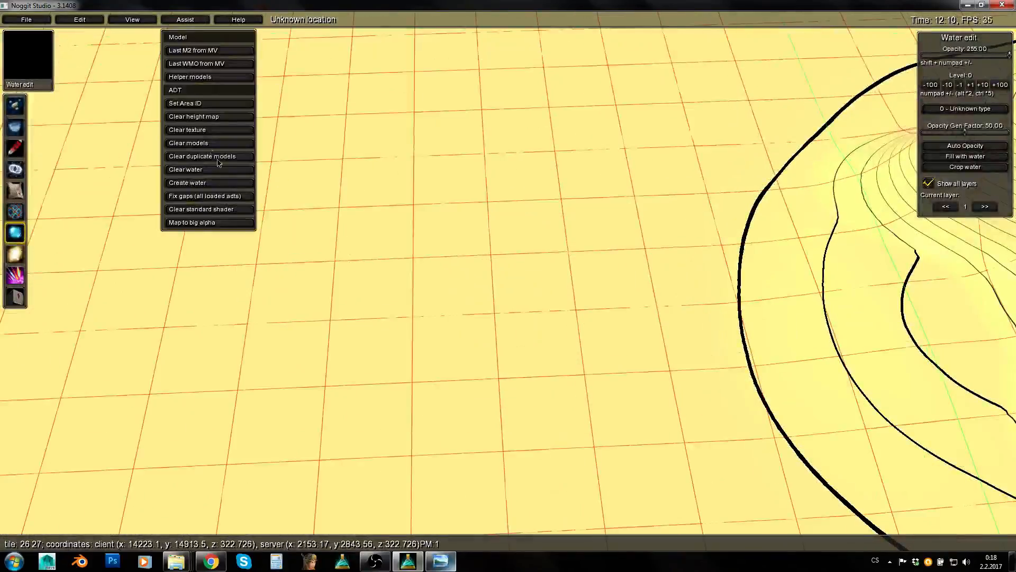
click(188, 182)
Create water on tile 27 27, beneath the mountains
key(d)
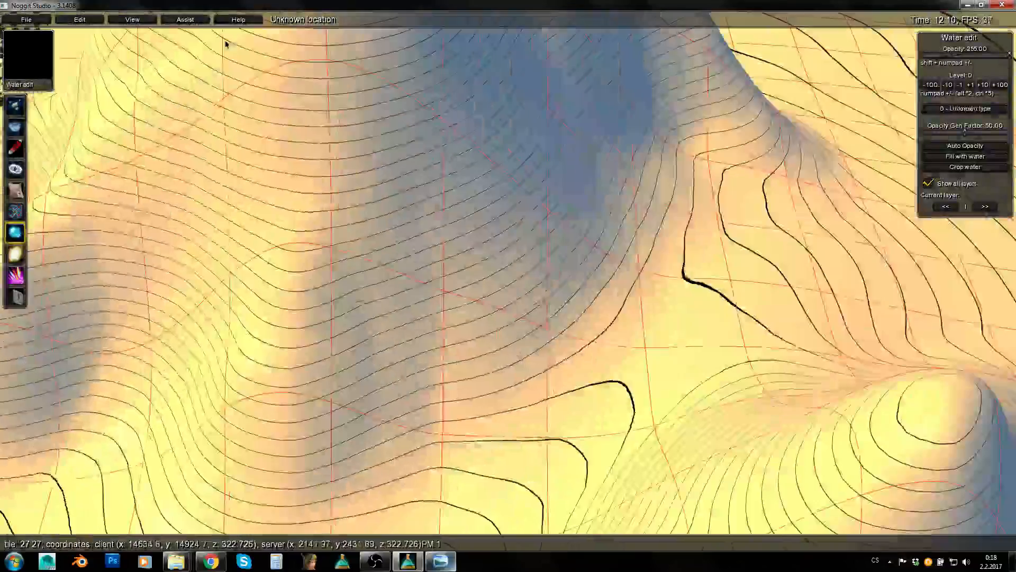
click(187, 23)
key(w)
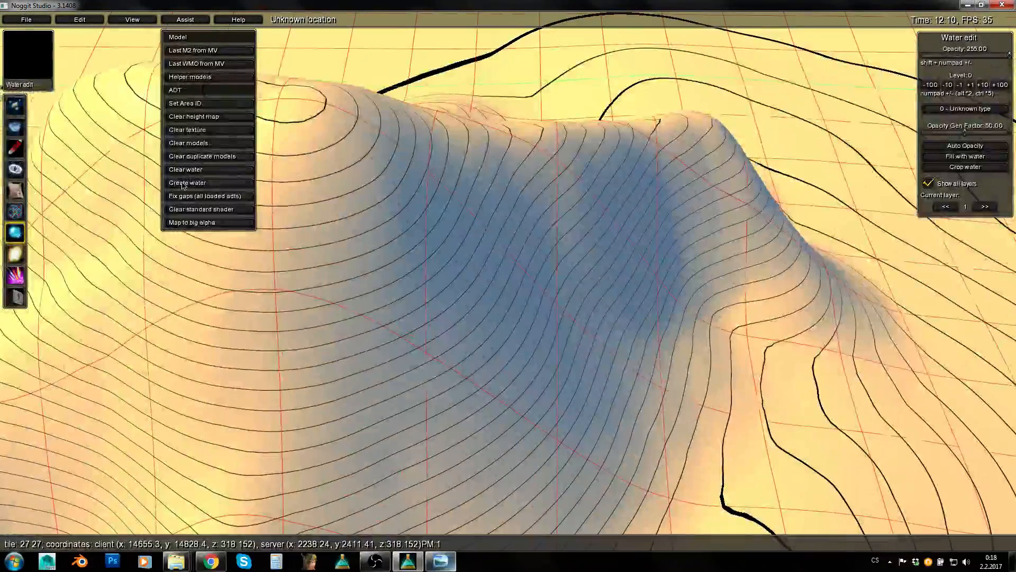
click(183, 185)
Create water on tile 28 27 and set its level to 0
key(d)
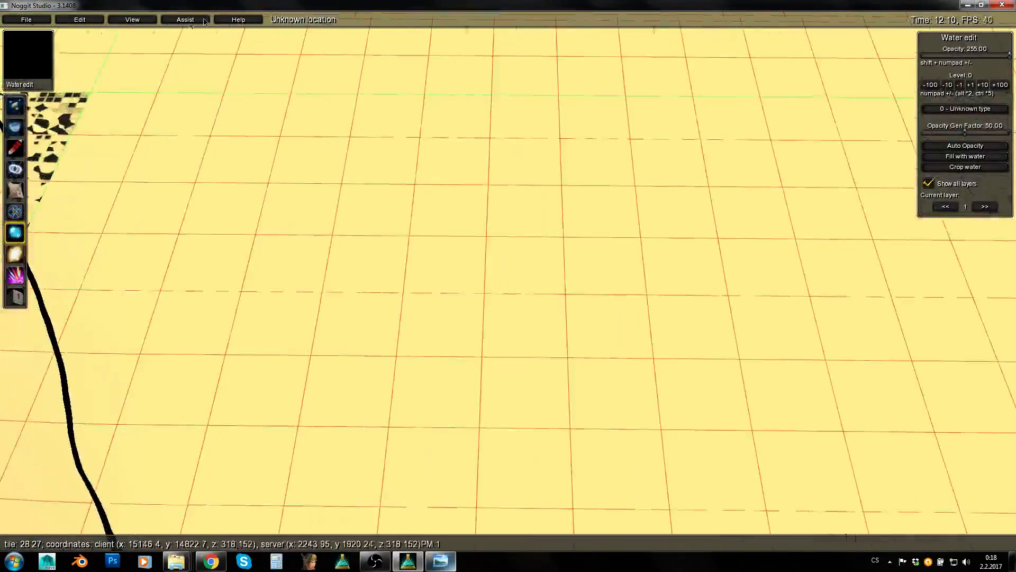
click(186, 20)
click(191, 183)
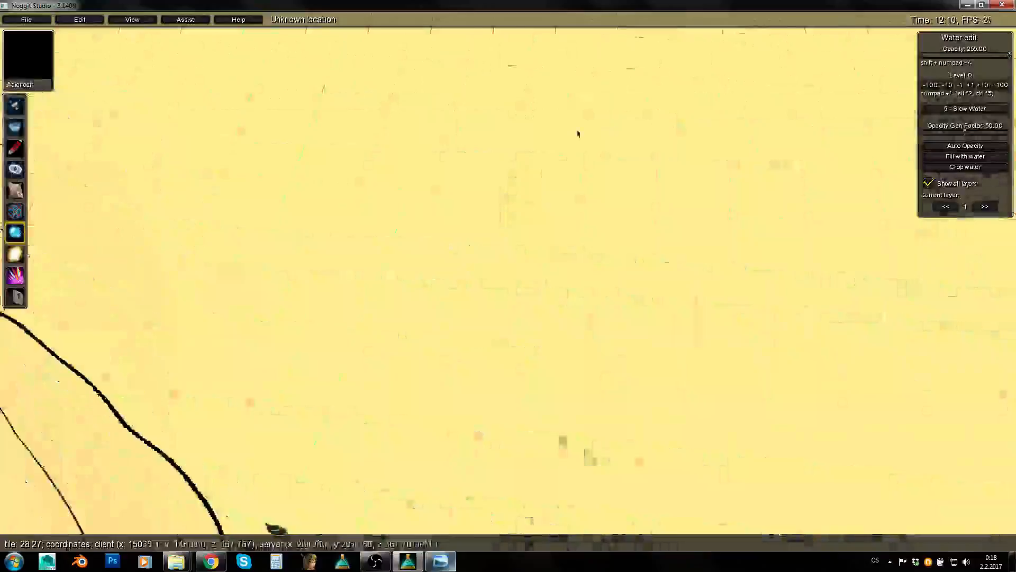
key(a)
right_drag(563, 129, 329, 145)
key(d)
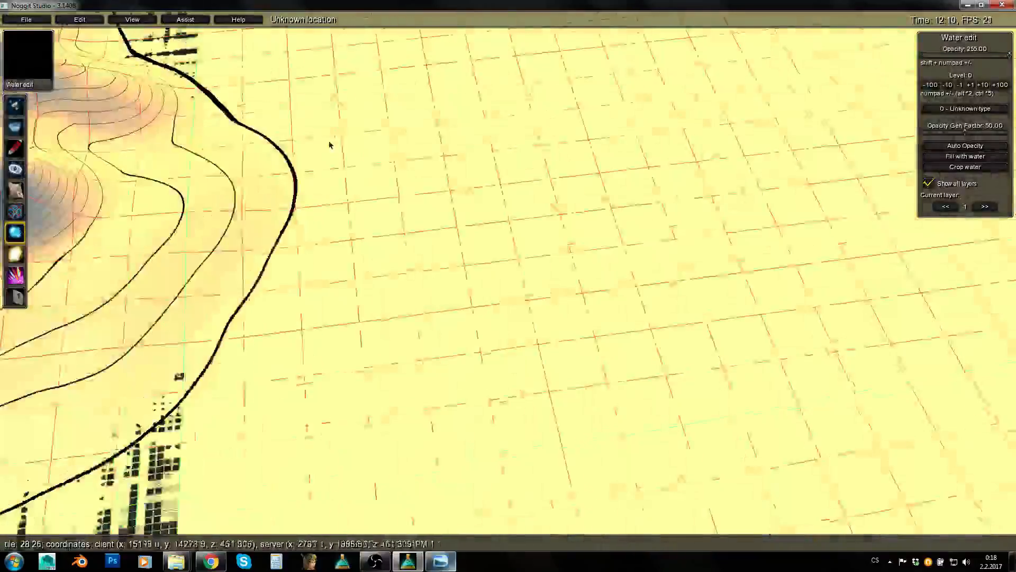
Create water on tile 28 26, beyond the island's shore
click(185, 19)
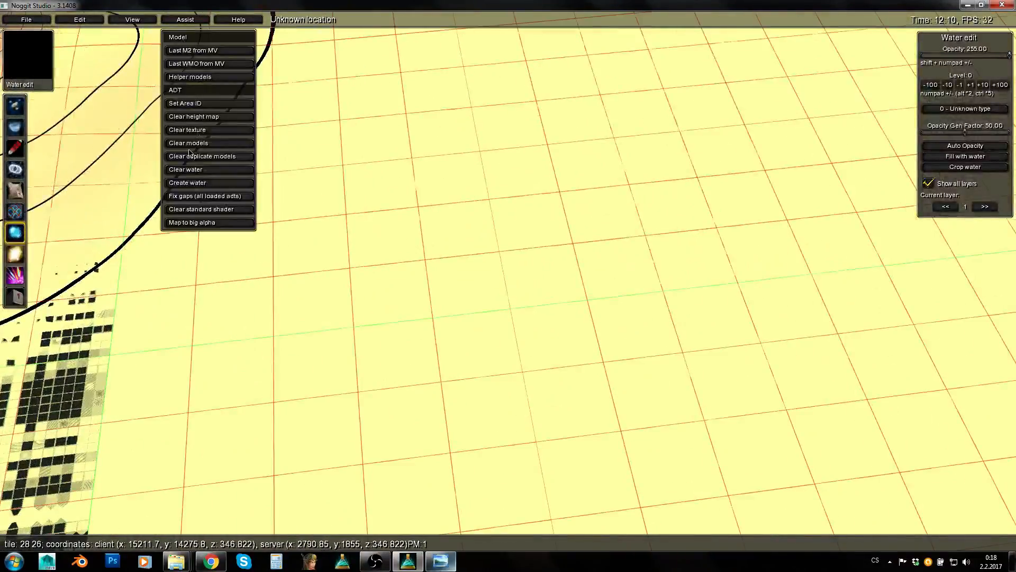
click(582, 133)
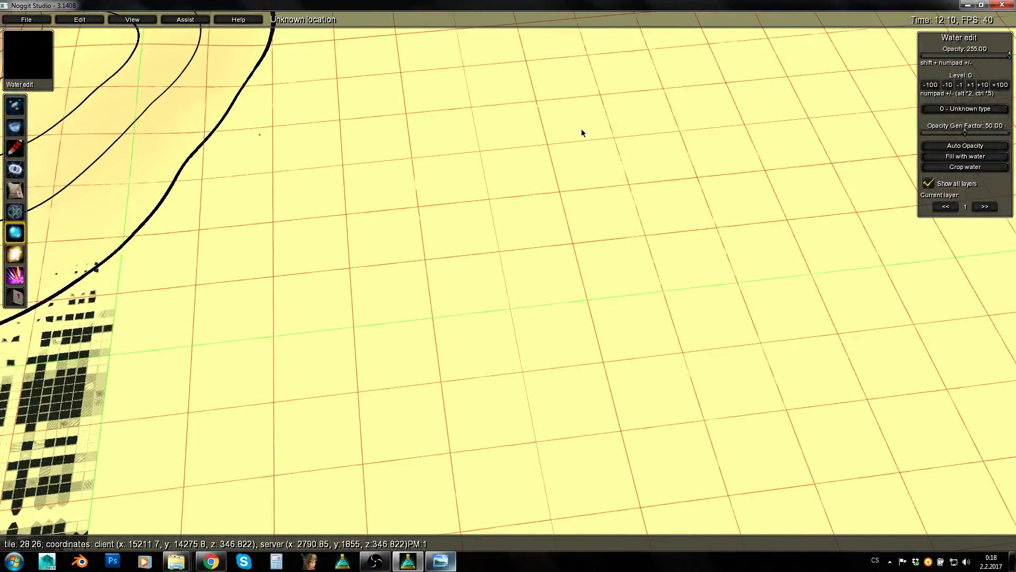
click(192, 21)
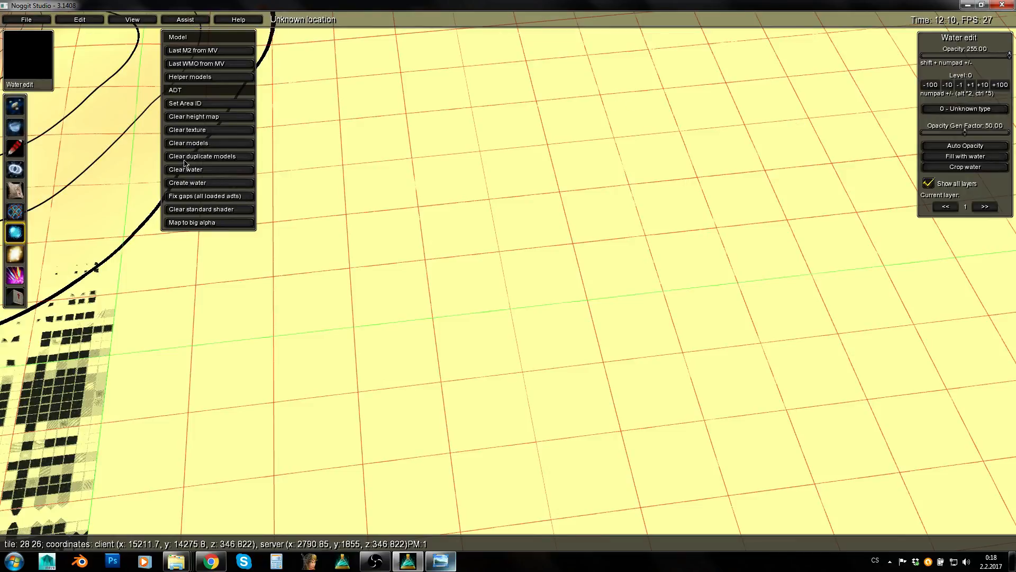
click(178, 183)
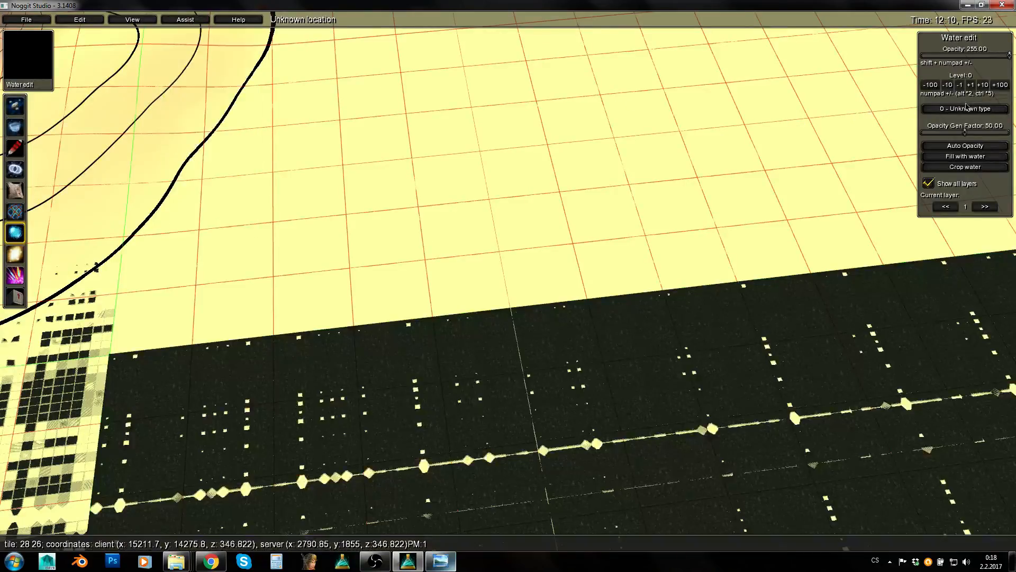
Create water on the neighbouring tile 27 26
key(w)
right_drag(712, 130, 665, 138)
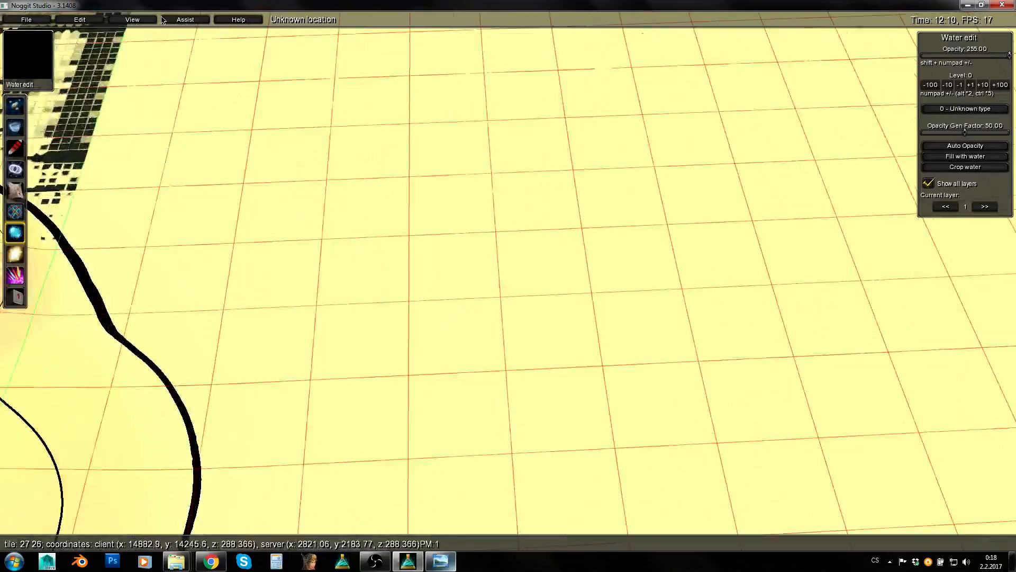
click(164, 20)
click(192, 183)
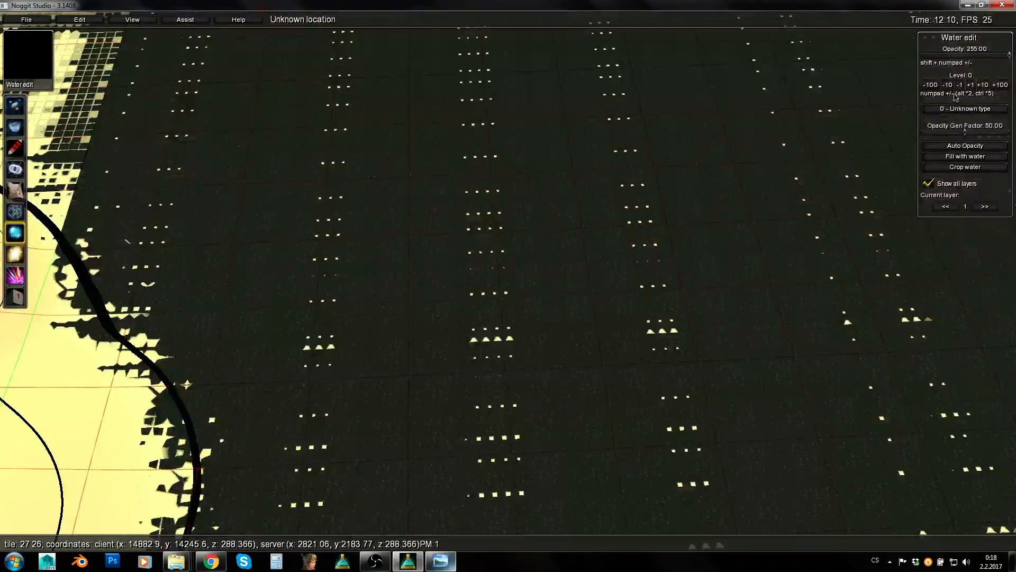
Create water on tile 26 26 and set its level to 0
key(q)
key(d)
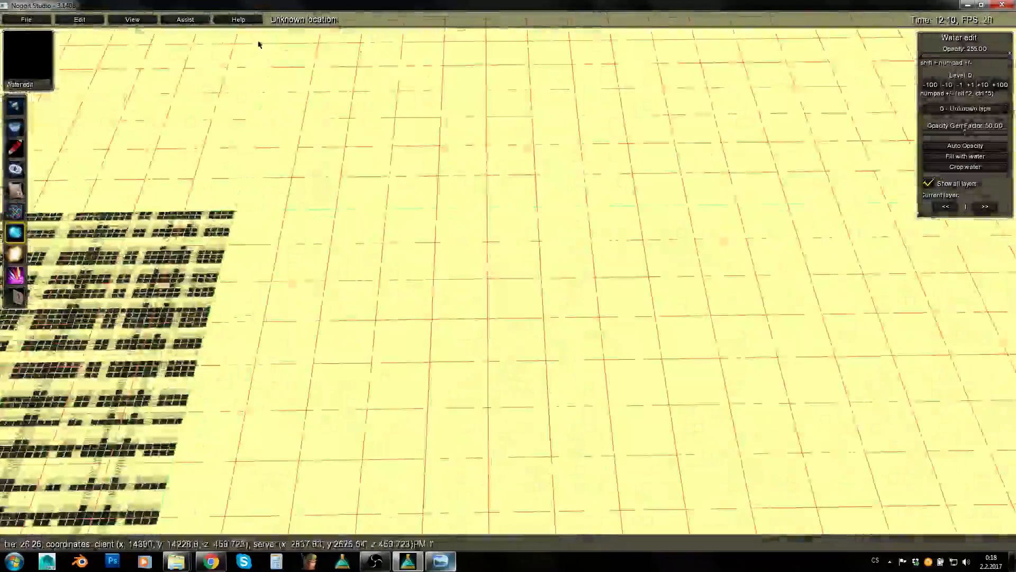
click(185, 20)
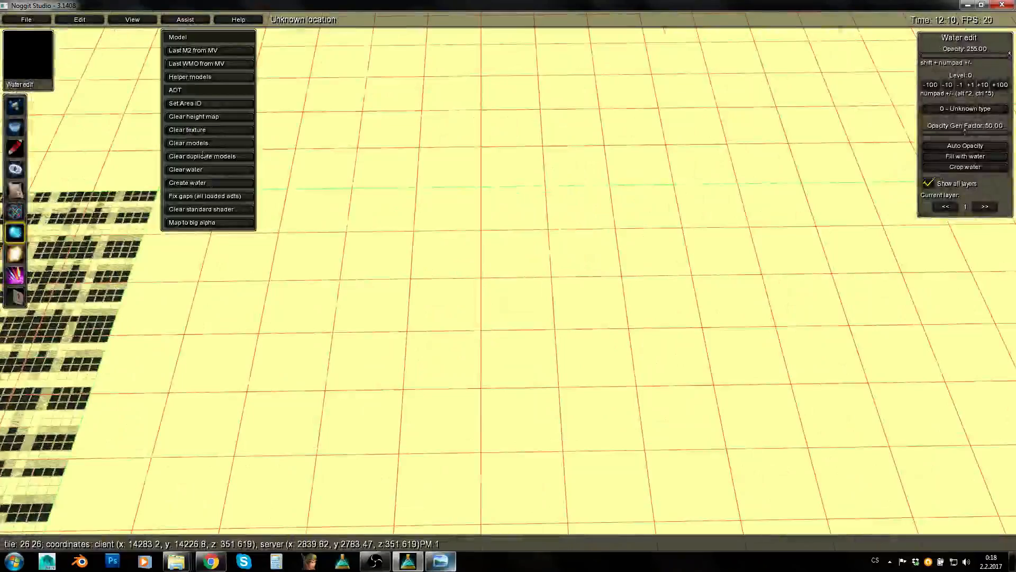
click(186, 185)
click(959, 84)
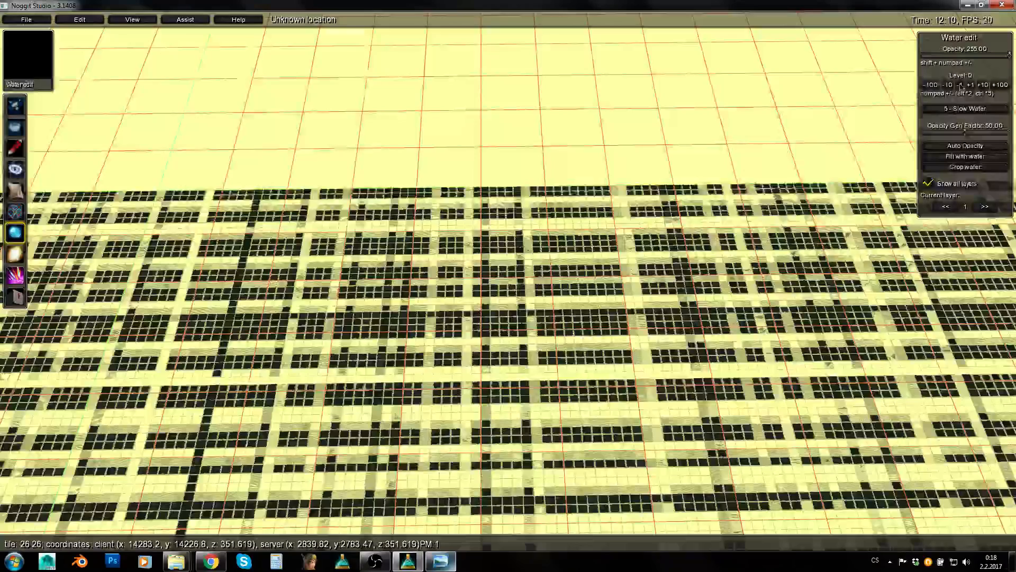
Lower the terrain outside the island toward tile 29 26 with the linear Raise/Lower brush at radius 159.07
right_drag(649, 169, 586, 107)
key(q)
key(w)
key(1)
key(a)
mouse_move(478, 278)
right_down()
mouse_move(704, 291)
mouse_move(898, 278)
mouse_move(461, 381)
right_up()
mouse_move(494, 328)
ctrl+mouse_down()
mouse_move(476, 360)
mouse_move(651, 423)
mouse_move(365, 410)
mouse_move(375, 317)
ctrl+mouse_up()
key(a)
alt+drag(612, 318, 649, 317)
mouse_move(449, 189)
ctrl+mouse_down()
mouse_move(257, 323)
mouse_move(318, 238)
ctrl+mouse_up()
right_drag(553, 279, 715, 296)
key(d)
mouse_move(714, 296)
ctrl+mouse_down()
mouse_move(793, 254)
mouse_move(297, 356)
mouse_move(950, 311)
ctrl+mouse_up()
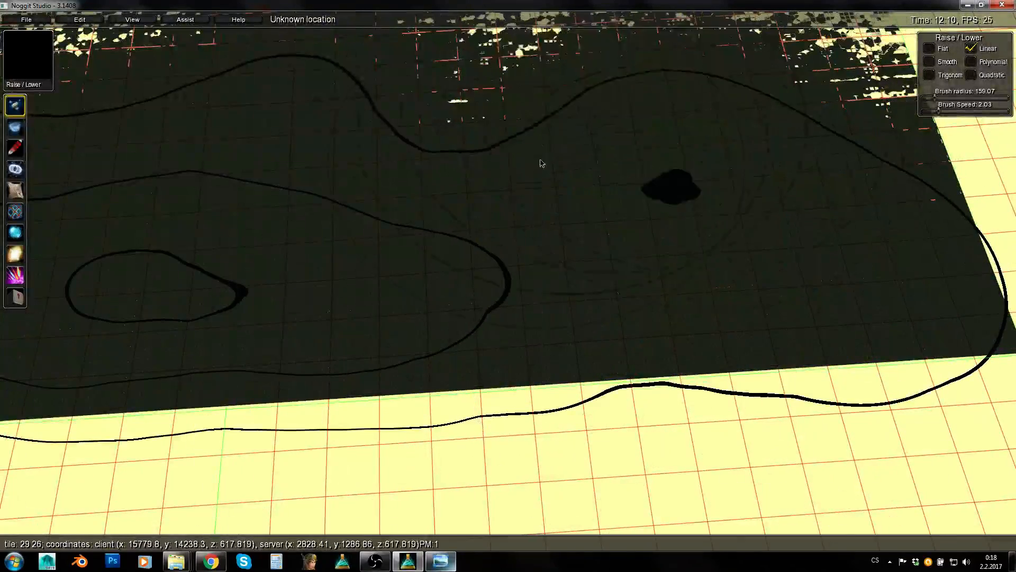
Set the brush speed to 3.20 and sink more terrain below the water around tile 29 26
key(w)
mouse_move(541, 160)
ctrl+mouse_down()
mouse_move(635, 243)
mouse_move(733, 199)
mouse_move(639, 254)
ctrl+mouse_up()
key(d)
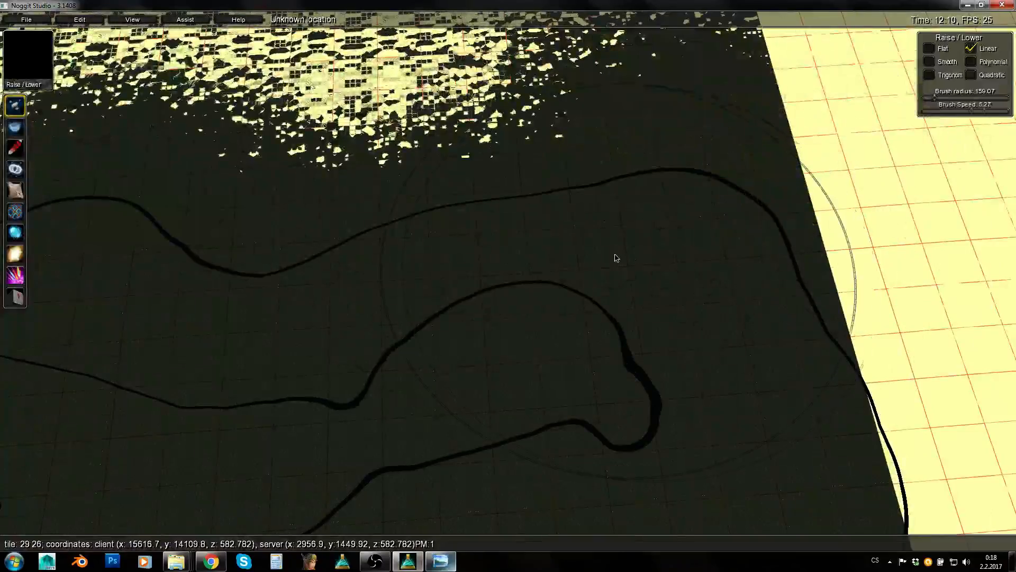
key(w)
key(q)
ctrl+drag(733, 248, 349, 336)
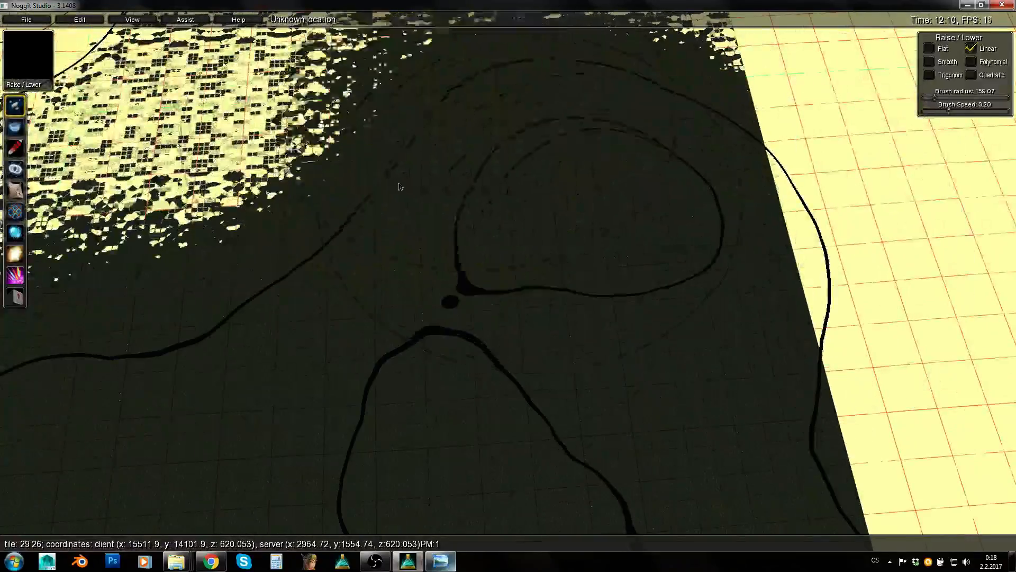
Lower the terrain outside the island's shoreline across tile 28 26 to form the seabed
key(a)
key(w)
key(q)
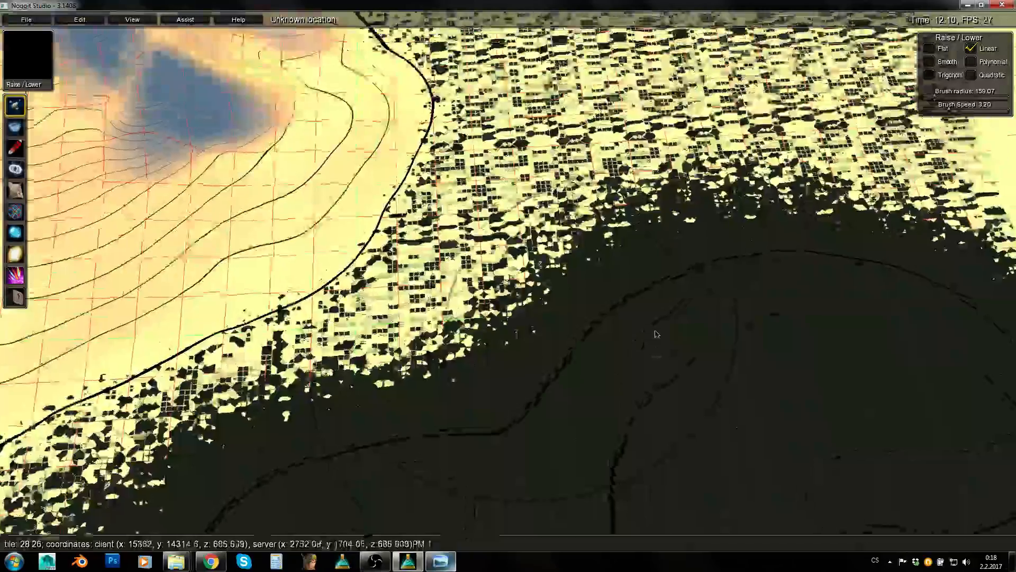
mouse_move(656, 336)
ctrl+mouse_down()
mouse_move(678, 212)
mouse_move(732, 177)
mouse_move(747, 297)
mouse_move(665, 88)
ctrl+mouse_up()
key(d)
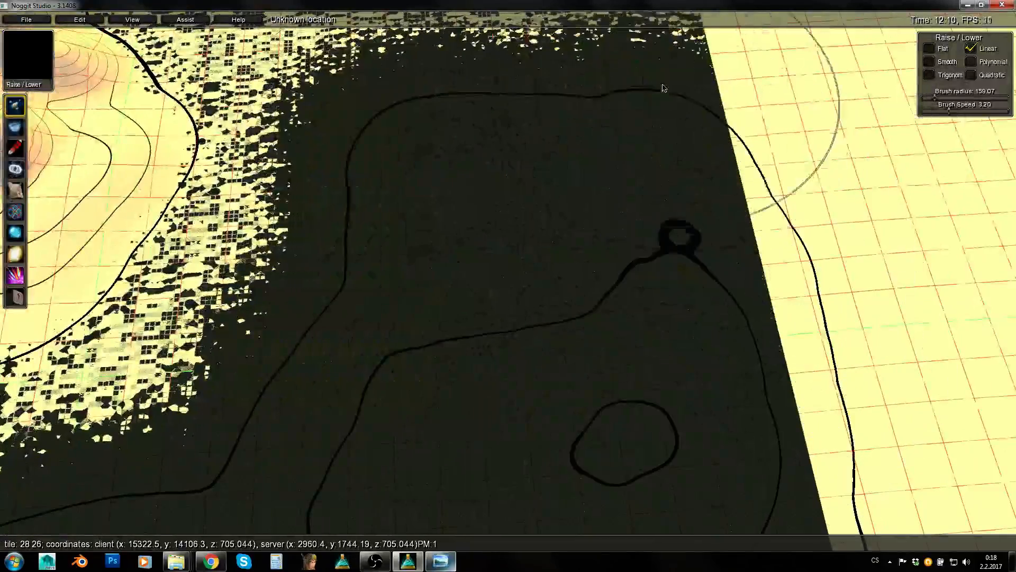
key(w)
mouse_move(365, 196)
ctrl+mouse_down()
mouse_move(334, 233)
mouse_move(683, 233)
ctrl+mouse_up()
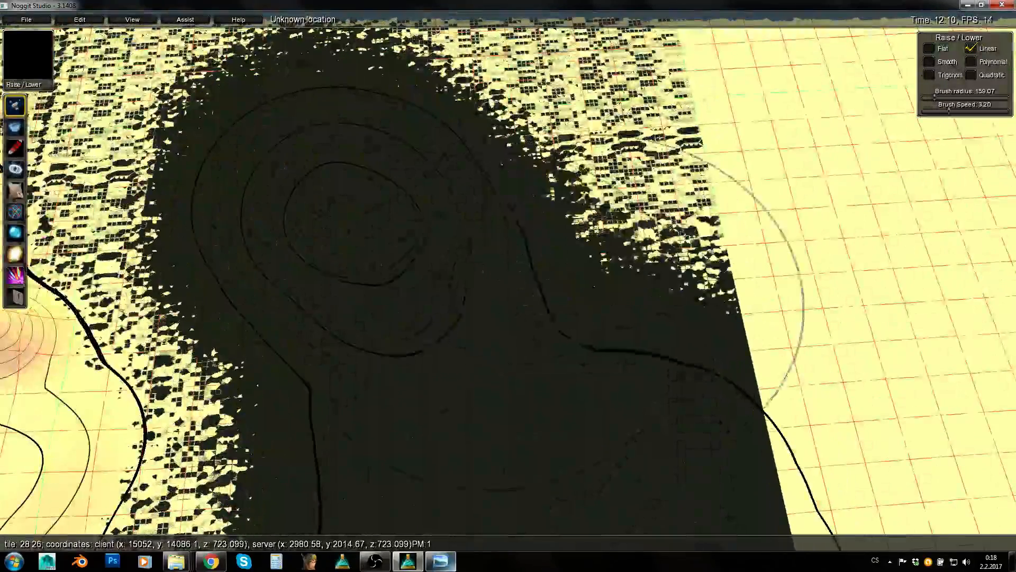
Continue lowering the seabed across tile 27 26, out to the edge of the water
key(w)
mouse_move(607, 137)
ctrl+mouse_down()
mouse_move(592, 217)
mouse_move(492, 164)
mouse_move(585, 116)
ctrl+mouse_up()
key(w)
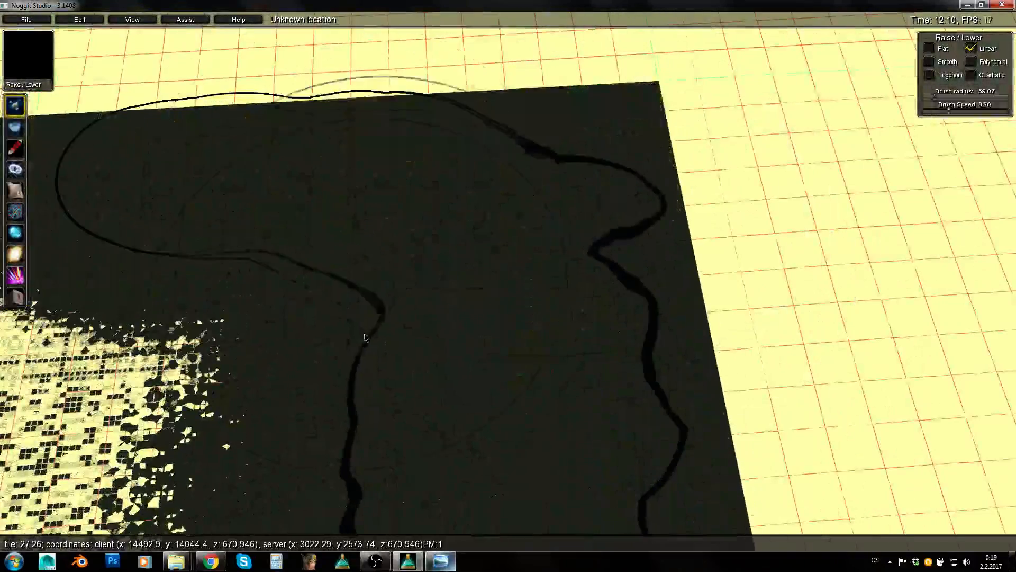
key(s)
right_drag(475, 275, 403, 212)
mouse_move(529, 201)
ctrl+mouse_down()
mouse_move(413, 190)
mouse_move(478, 354)
ctrl+mouse_up()
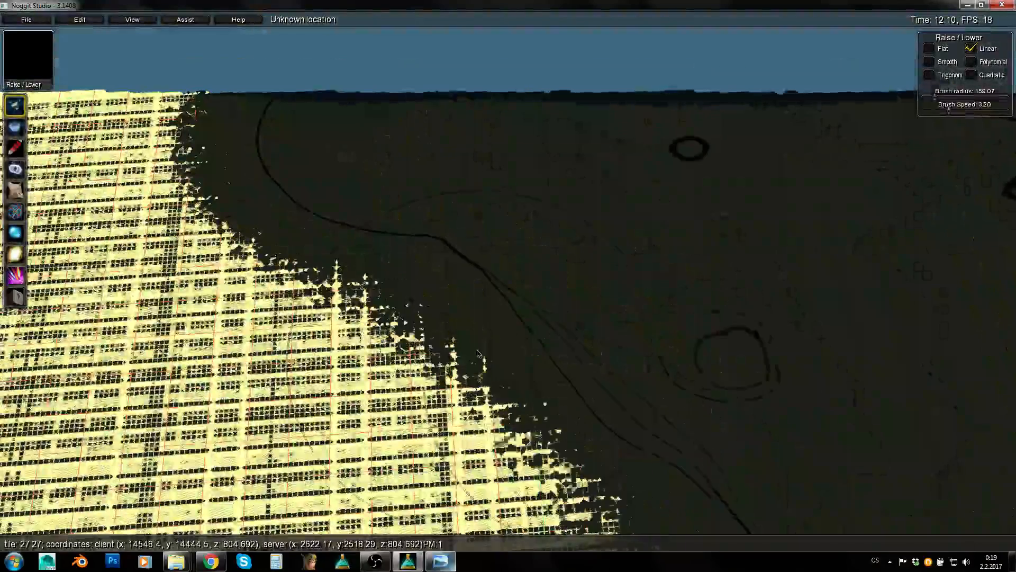
Lower the terrain outside the island's shore near tile 27 27, following the curve of the coastline
key(w)
right_drag(478, 353, 719, 272)
mouse_move(720, 272)
ctrl+mouse_down()
mouse_move(519, 132)
mouse_move(533, 137)
ctrl+mouse_up()
key(a)
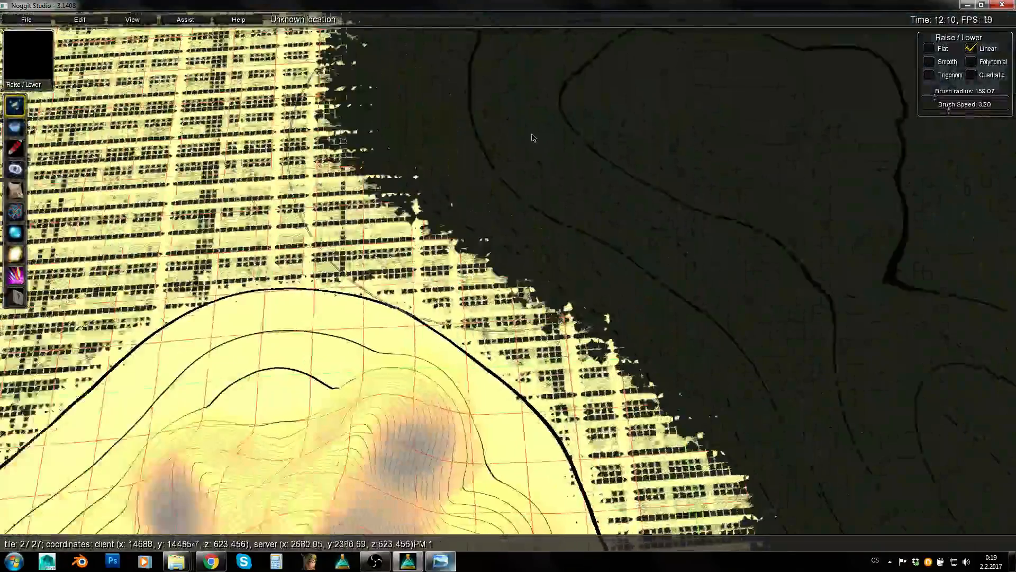
right_drag(533, 138, 221, 227)
key(w)
ctrl+drag(422, 176, 554, 172)
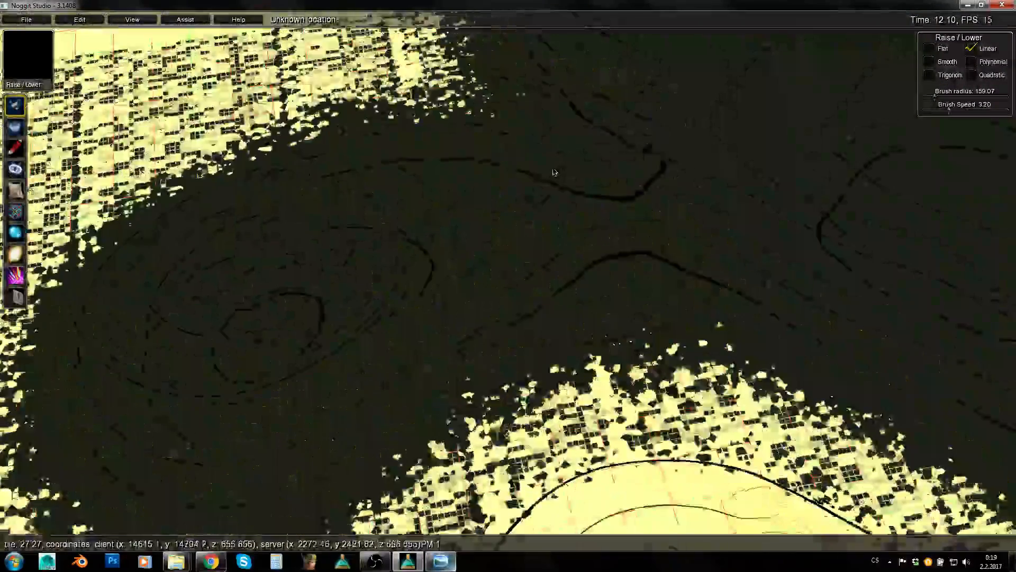
Sink the remaining flat terrain beyond the shore around tile 27 28 below the water
right_drag(554, 173, 476, 172)
ctrl+drag(476, 172, 341, 182)
key(a)
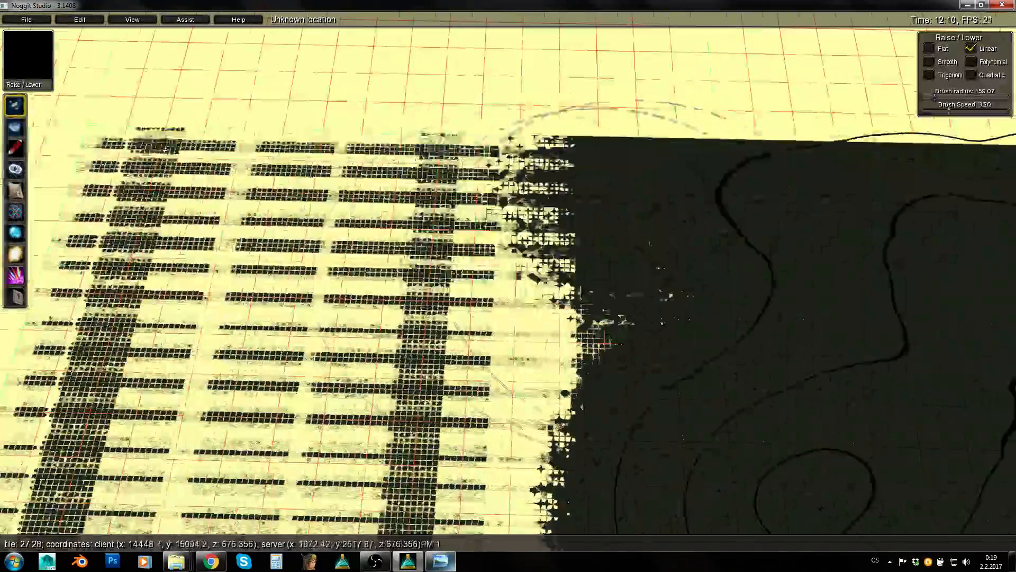
ctrl+drag(162, 289, 581, 333)
key(s)
right_drag(112, 203, 350, 246)
mouse_move(349, 246)
ctrl+mouse_down()
mouse_move(383, 275)
mouse_move(665, 328)
ctrl+mouse_up()
right_drag(665, 328, 755, 292)
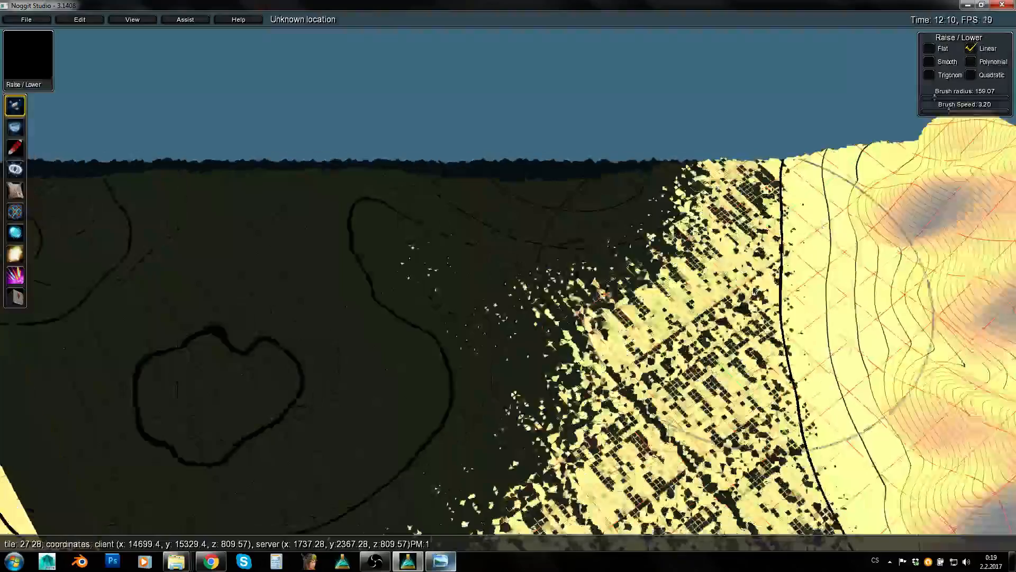
Shape the seabed beyond the island's shore toward tile 27 29 by lowering and raising the terrain
key(s)
mouse_move(619, 262)
right_down()
mouse_move(598, 175)
mouse_move(521, 283)
right_up()
mouse_move(522, 283)
ctrl+mouse_down()
mouse_move(740, 253)
mouse_move(424, 254)
mouse_move(868, 275)
mouse_move(558, 171)
ctrl+mouse_up()
key(d)
key(w)
right_drag(360, 173, 317, 138)
shift+drag(317, 138, 263, 203)
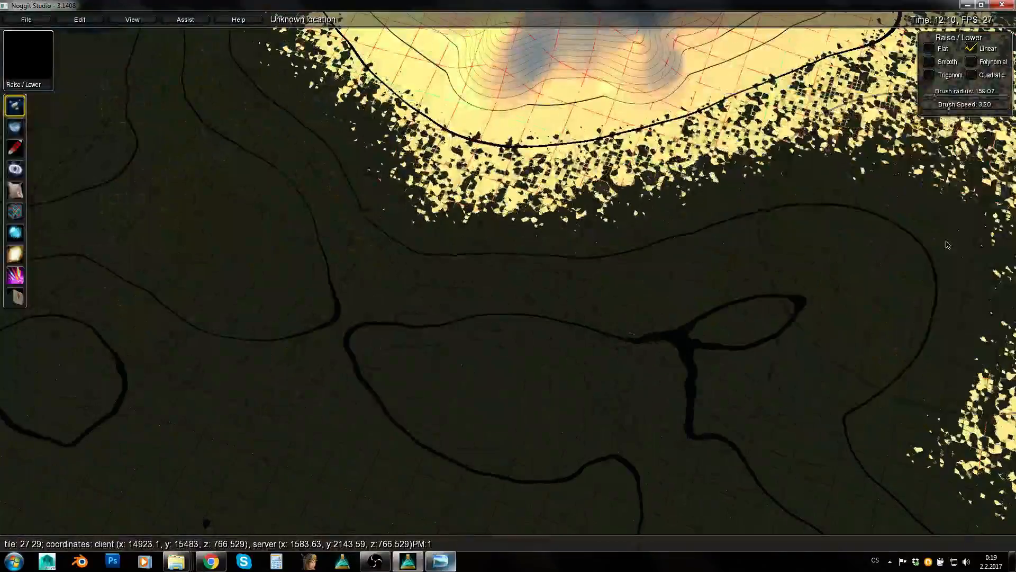
Lower the terrain outside the island across tile 28 29, up to the edge of the water
ctrl+drag(947, 244, 678, 333)
key(d)
key(w)
right_drag(678, 333, 499, 328)
ctrl+drag(499, 329, 619, 381)
right_drag(619, 381, 625, 280)
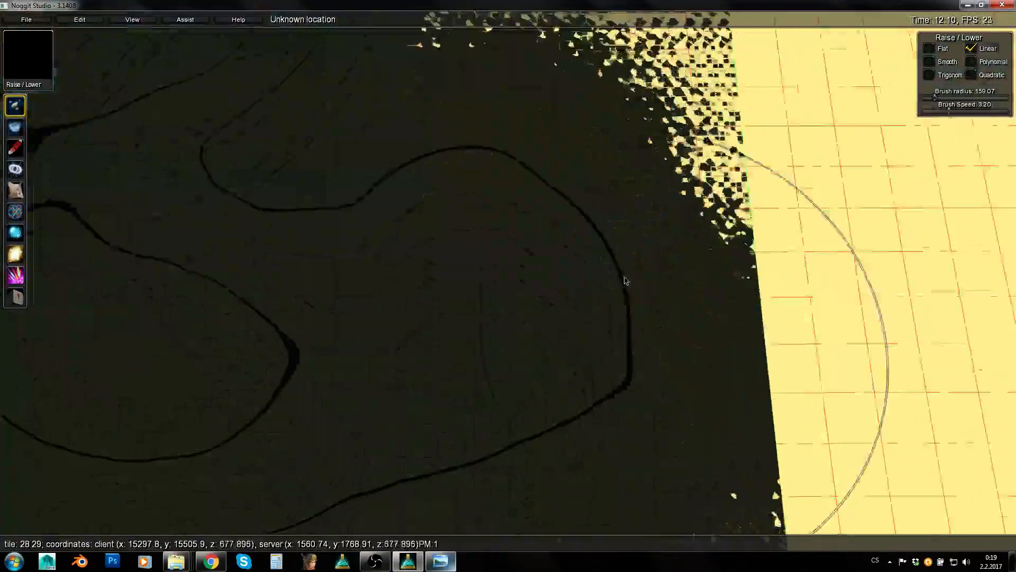
mouse_move(624, 281)
ctrl+mouse_down()
mouse_move(832, 519)
mouse_move(701, 96)
mouse_move(696, 234)
mouse_move(510, 271)
mouse_move(737, 338)
mouse_move(610, 254)
mouse_move(593, 259)
ctrl+mouse_up()
Lower the seabed between the shore and the outer water edge near tile 28 28
key(w)
key(w)
right_drag(592, 259, 556, 270)
ctrl+drag(555, 270, 505, 290)
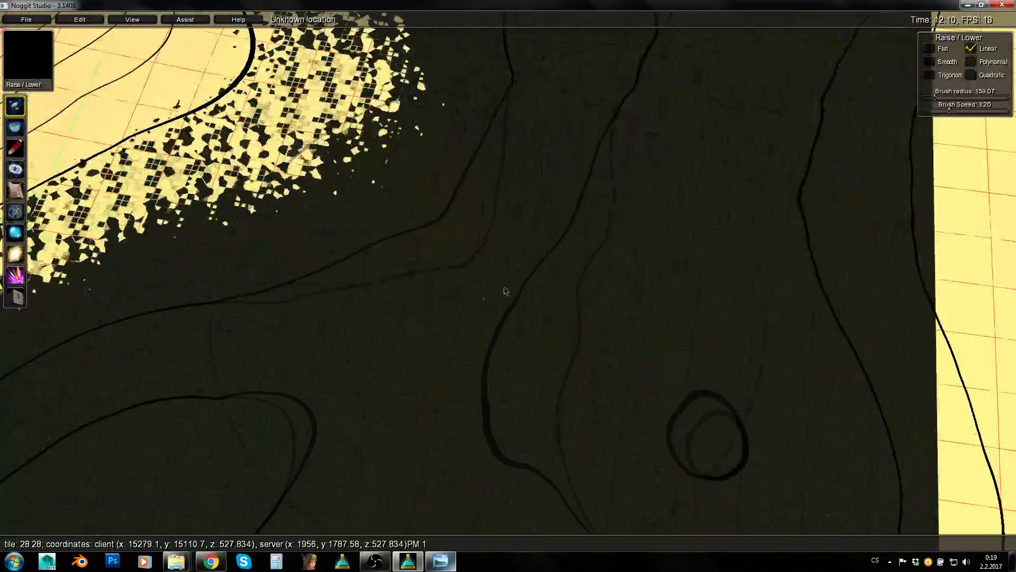
Reduce the brush radius to 123.40 and lower the patchy terrain just off the shore near tile 28 27
key(q)
right_drag(799, 286, 529, 317)
key(w)
alt+drag(741, 366, 460, 366)
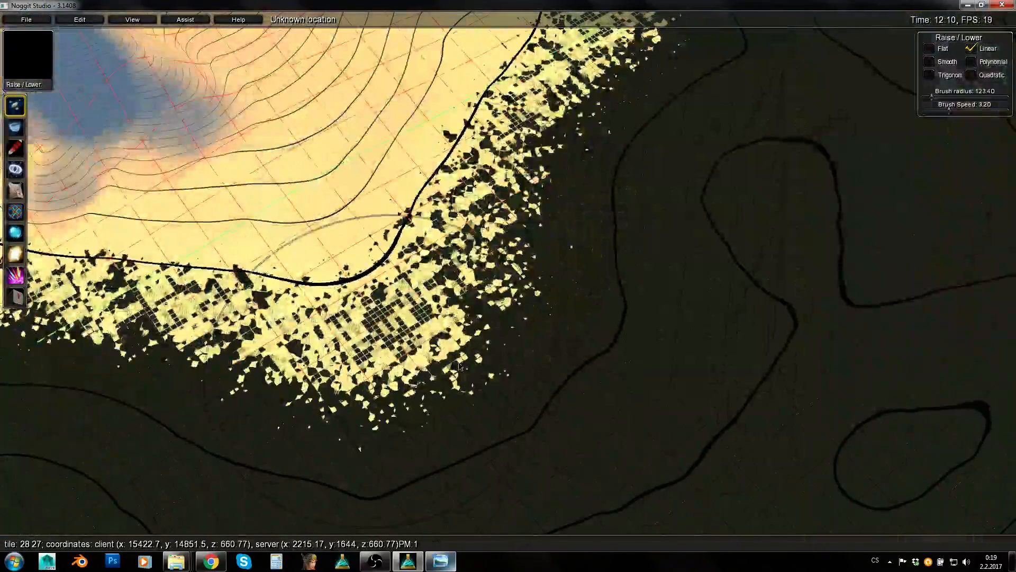
right_drag(460, 367, 338, 365)
mouse_move(339, 365)
ctrl+mouse_down()
mouse_move(209, 288)
mouse_move(345, 371)
mouse_move(619, 495)
mouse_move(577, 429)
ctrl+mouse_up()
key(a)
mouse_move(577, 429)
right_down()
mouse_move(515, 363)
mouse_move(411, 356)
right_up()
mouse_move(411, 356)
ctrl+mouse_down()
mouse_move(132, 211)
mouse_move(476, 296)
ctrl+mouse_up()
Refine the coastline along tiles 28 26 and 27 26 by lowering the terrain just outside it
mouse_move(477, 297)
right_down()
mouse_move(585, 274)
mouse_move(574, 451)
right_up()
key(w)
right_drag(594, 381, 659, 315)
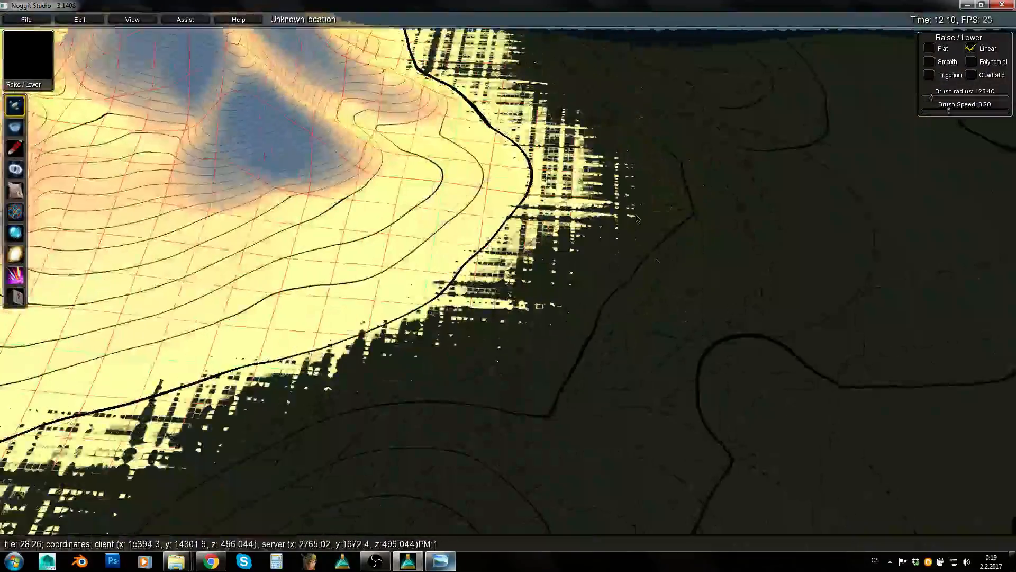
ctrl+drag(637, 219, 676, 198)
key(w)
mouse_move(675, 199)
right_down()
mouse_move(661, 307)
mouse_move(649, 262)
mouse_move(672, 274)
mouse_move(675, 243)
right_up()
key(w)
mouse_move(675, 243)
ctrl+mouse_down()
mouse_move(710, 474)
mouse_move(745, 254)
ctrl+mouse_up()
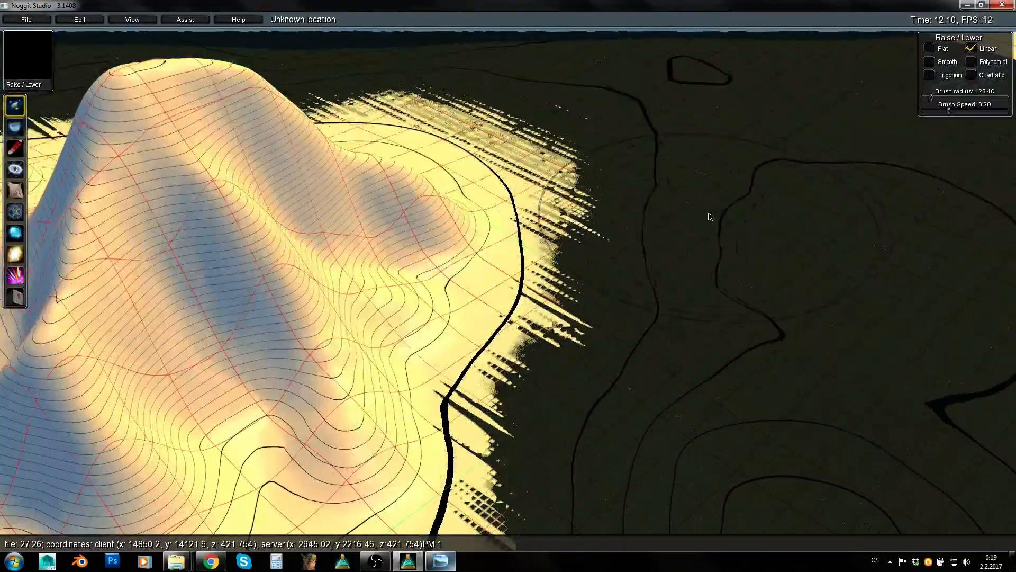
Lower the remaining shallow terrain off the shore near tile 26 26
key(s)
mouse_move(806, 196)
right_down()
mouse_move(531, 225)
mouse_move(782, 414)
right_up()
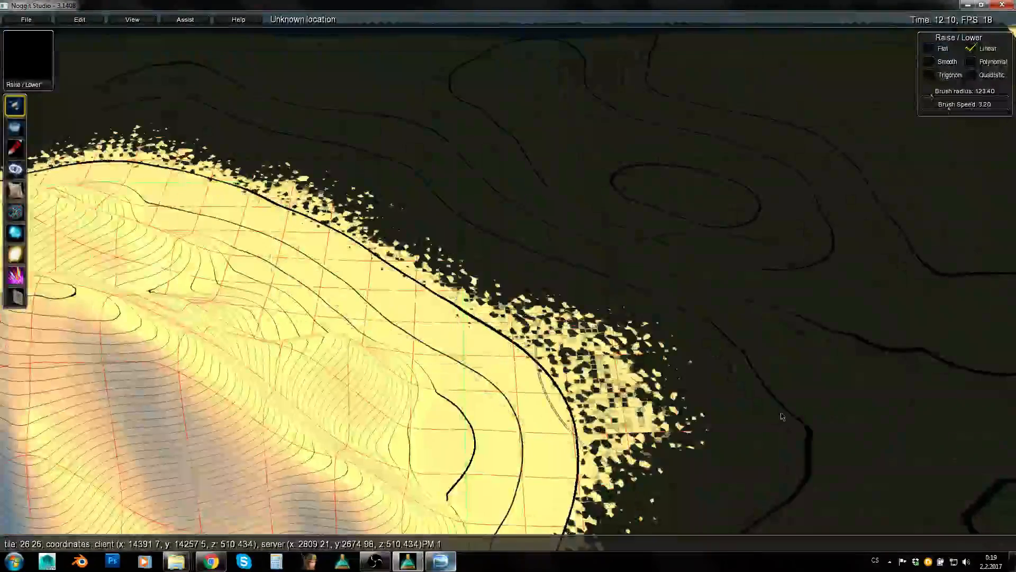
ctrl+drag(782, 415, 634, 237)
Inspect the island's coastline, surrounding water and both mountains from all sides
key(d)
right_drag(741, 276, 451, 388)
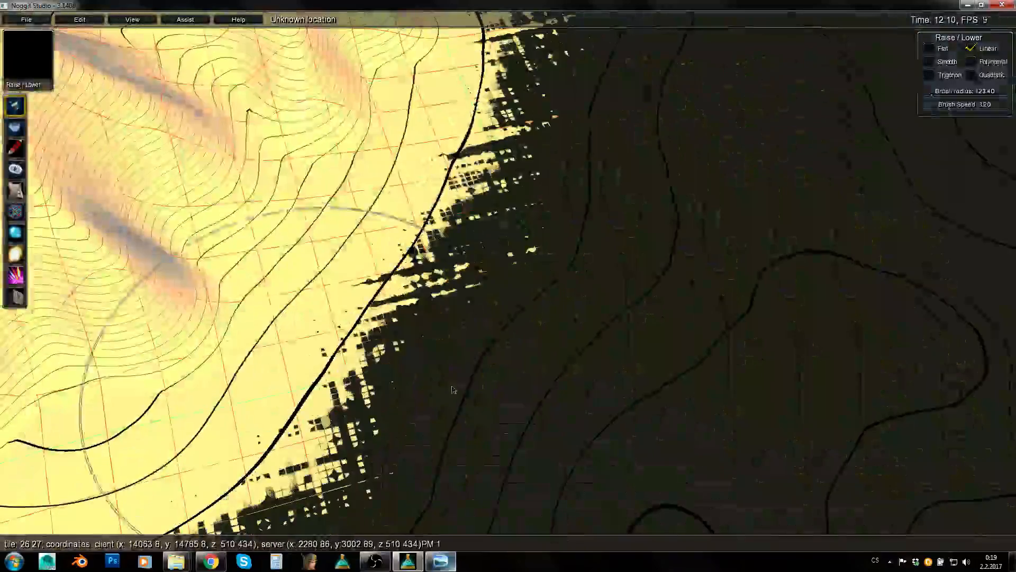
key(d)
right_drag(658, 390, 386, 318)
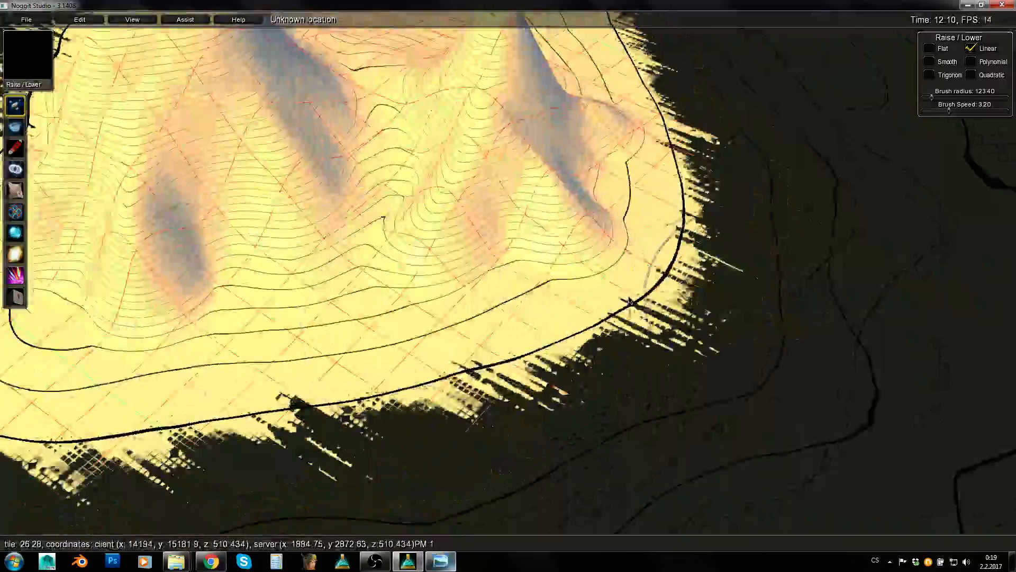
key(d)
right_drag(532, 330, 387, 320)
right_drag(569, 309, 494, 246)
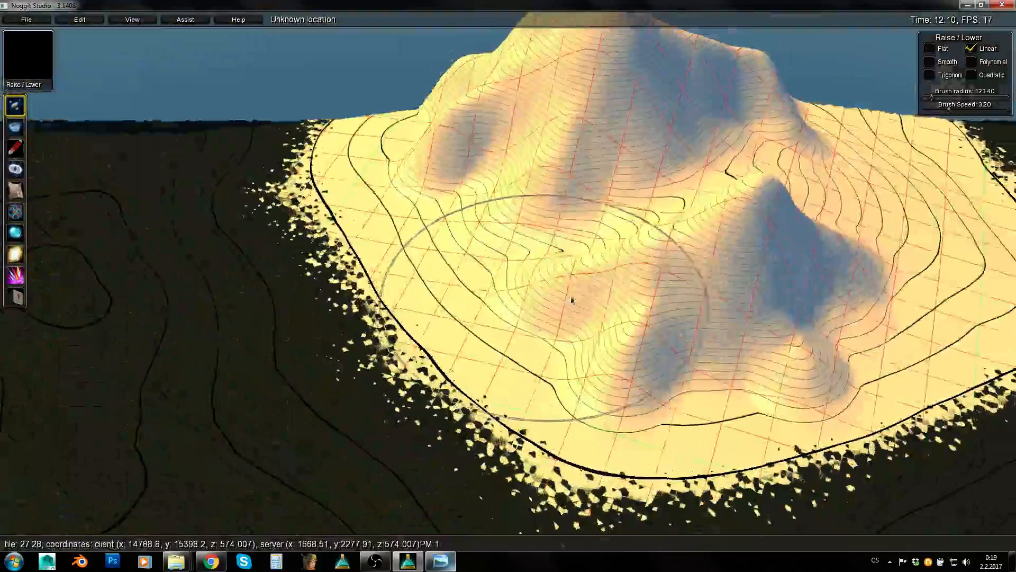
key(d)
right_drag(635, 339, 554, 295)
key(w)
right_drag(554, 249, 392, 317)
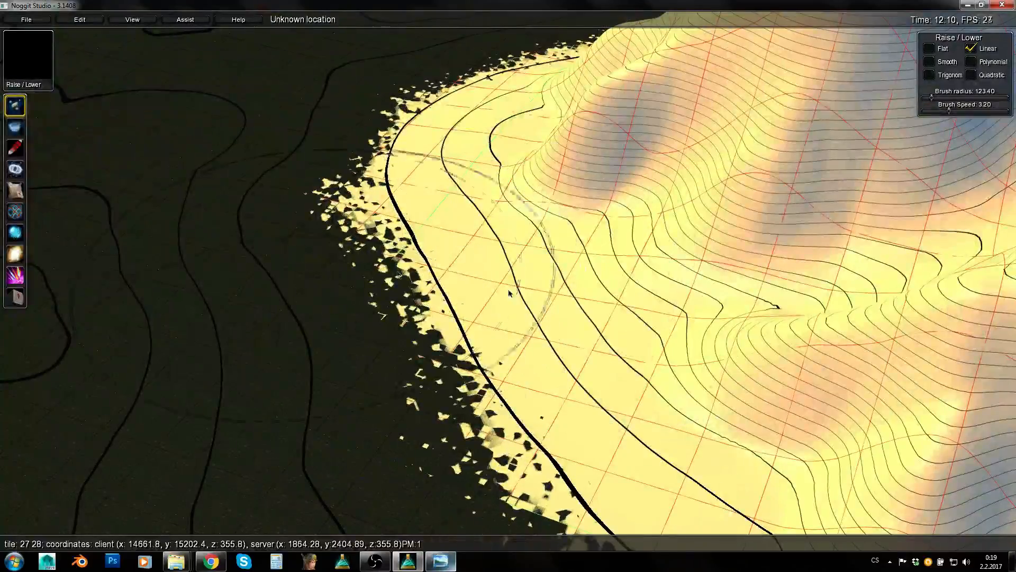
key(s)
right_drag(604, 325, 633, 298)
key(d)
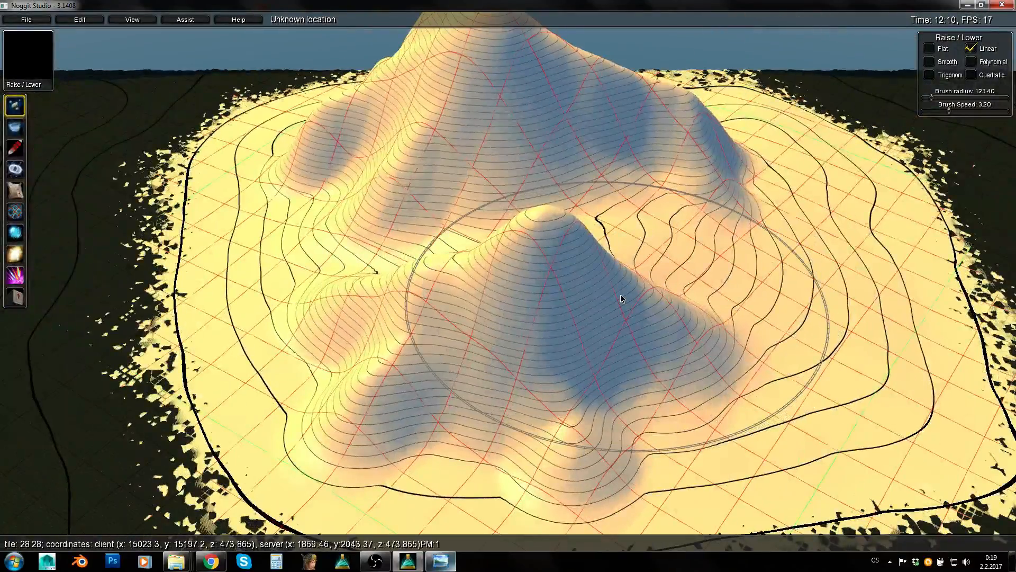
key(d)
mouse_move(812, 291)
right_down()
mouse_move(610, 333)
mouse_move(513, 434)
right_up()
key(s)
key(d)
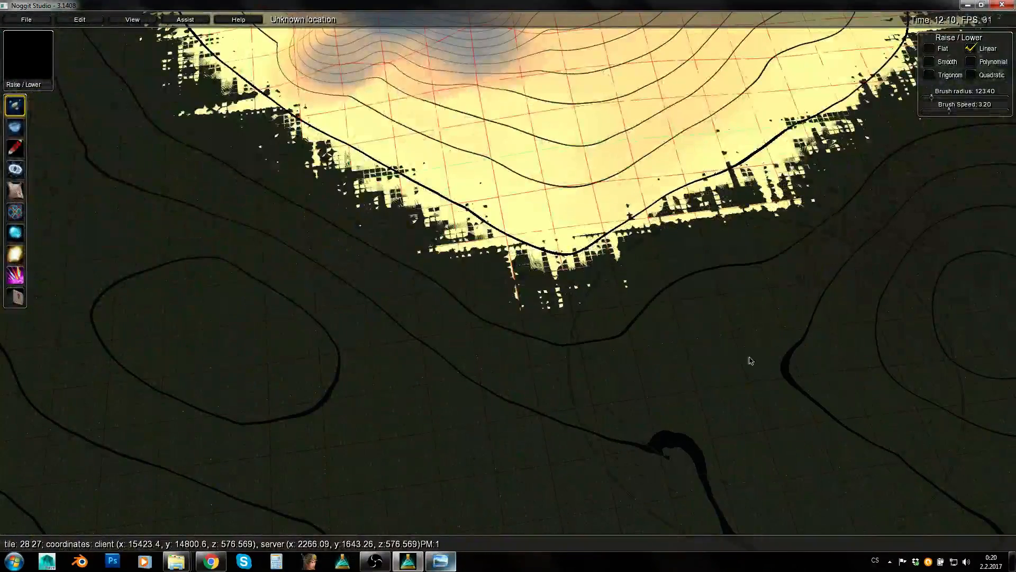
key(d)
right_drag(749, 361, 751, 324)
key(w)
key(s)
key(a)
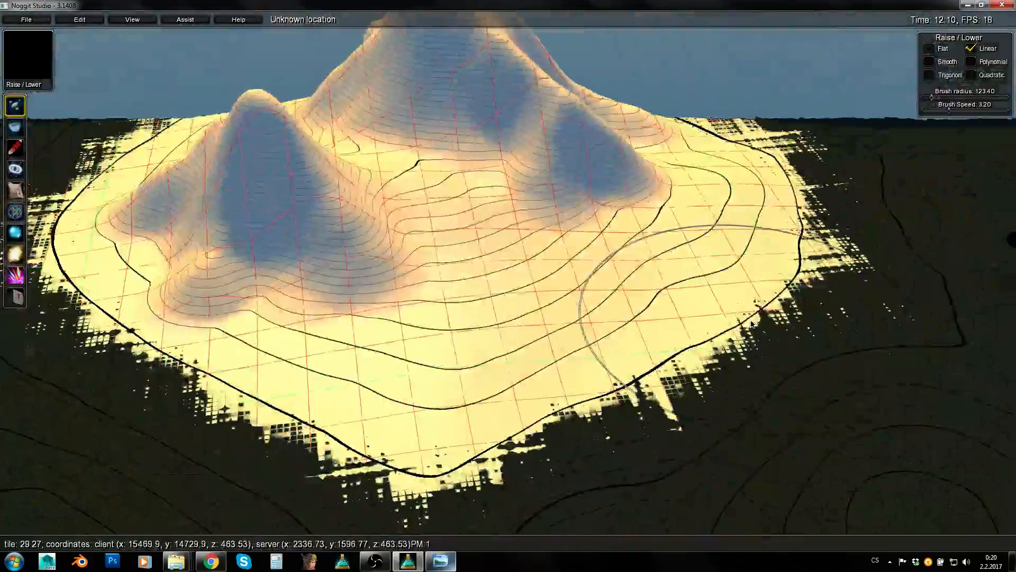
Reduce the Raise/Lower brush radius to 92.34 over the shore on tile 28 27
key(a)
right_drag(429, 286, 692, 303)
key(d)
mouse_move(758, 270)
right_down()
mouse_move(597, 252)
mouse_move(446, 279)
mouse_move(556, 230)
mouse_move(411, 270)
mouse_move(598, 301)
mouse_move(696, 247)
mouse_move(605, 300)
mouse_move(526, 299)
mouse_move(754, 261)
mouse_move(549, 265)
mouse_move(692, 216)
mouse_move(724, 303)
mouse_move(595, 317)
mouse_move(603, 346)
right_up()
key(d)
key(s)
key(w)
key(s)
key(a)
key(d)
alt+drag(603, 347, 561, 346)
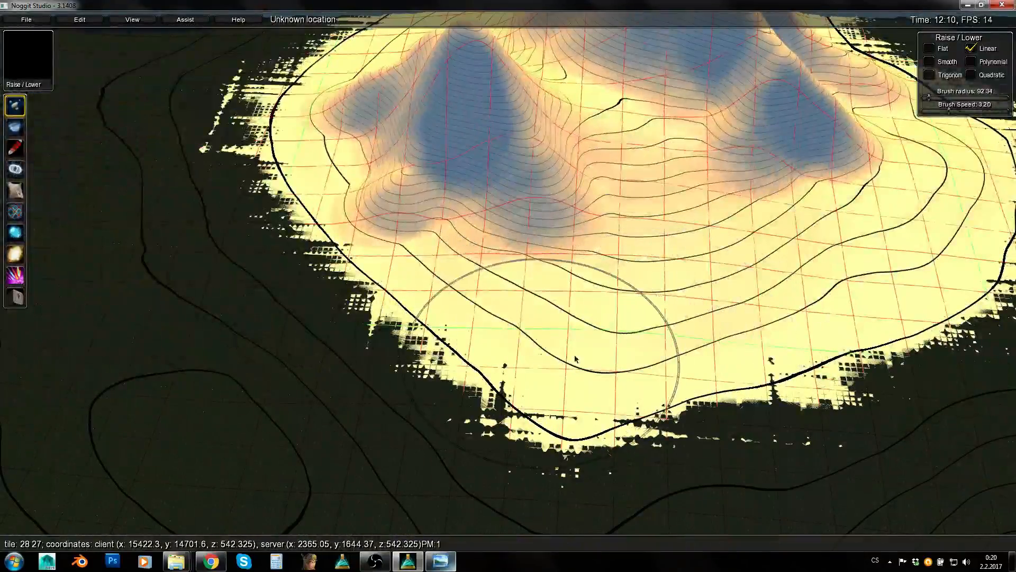
key(d)
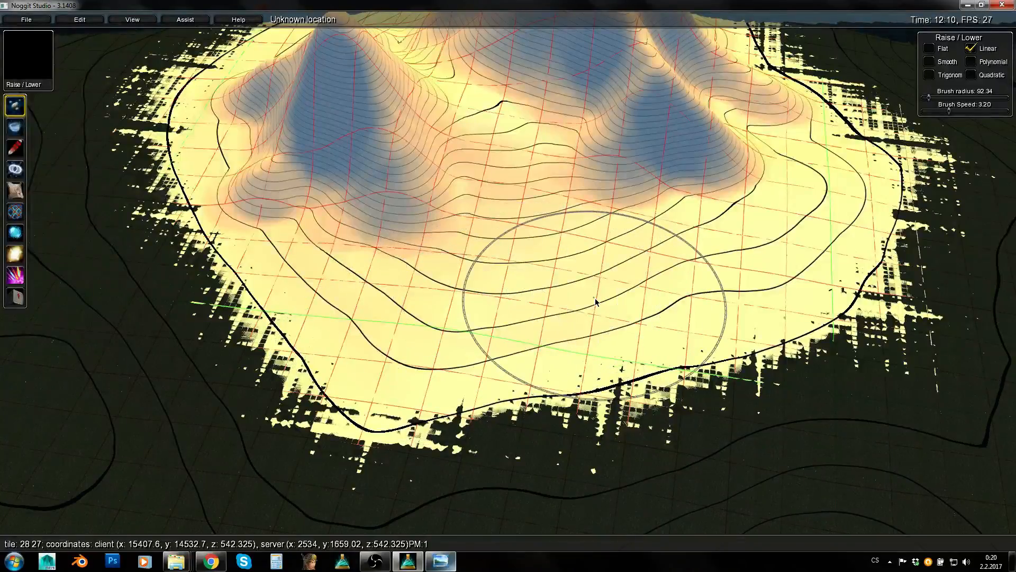
Examine the island's shoreline and mountain slopes around tiles 28 27 and 28 26
right_drag(606, 306, 631, 276)
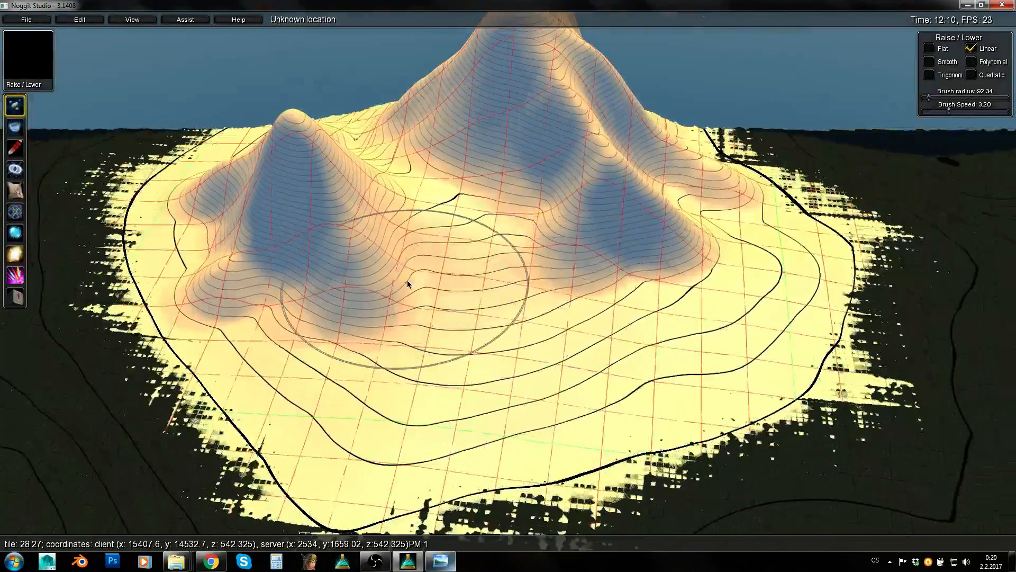
key(m)
key(a)
right_drag(225, 302, 351, 325)
key(m)
key(d)
right_drag(650, 332, 490, 338)
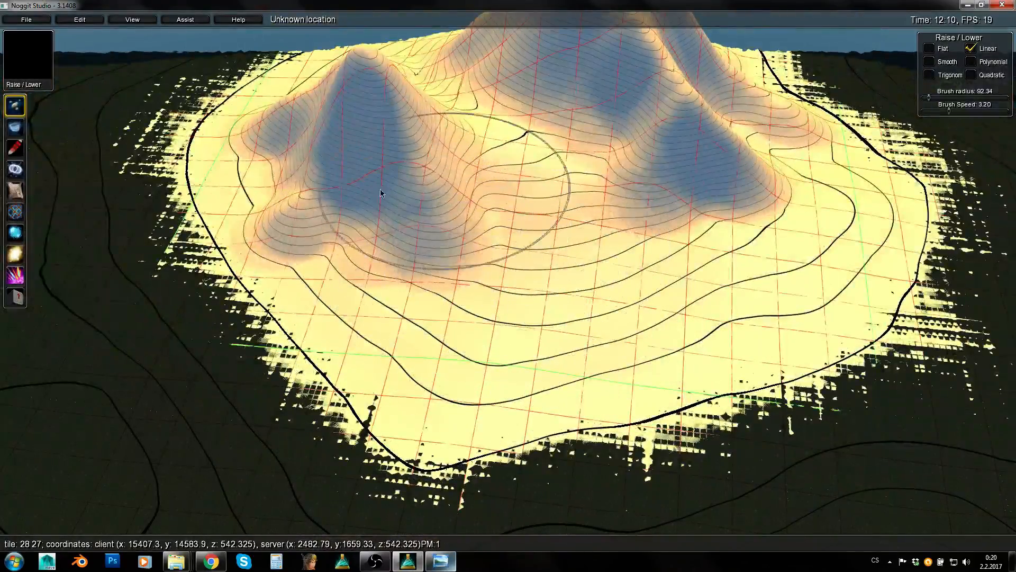
key(d)
right_drag(865, 273, 792, 297)
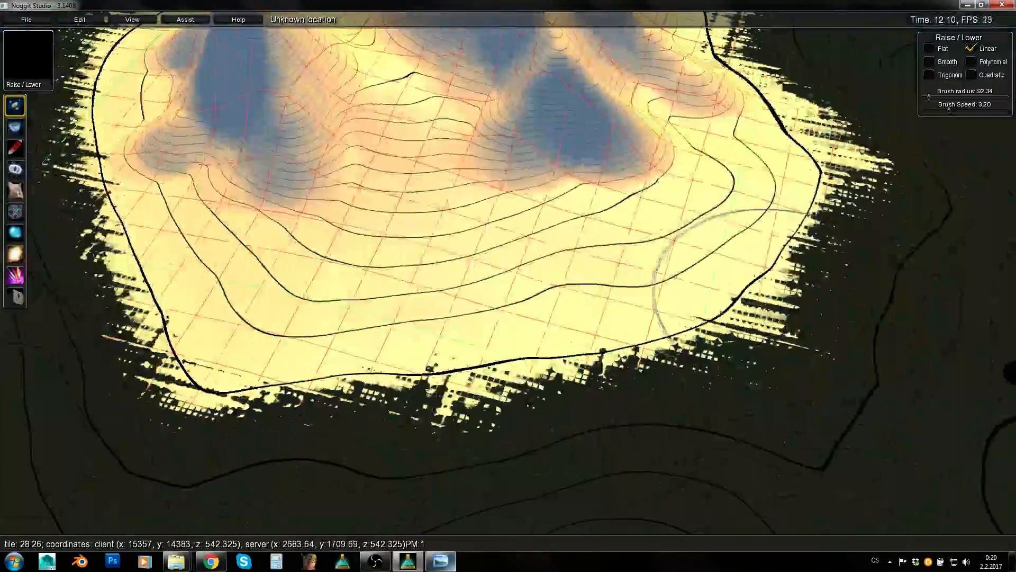
right_drag(633, 312, 613, 275)
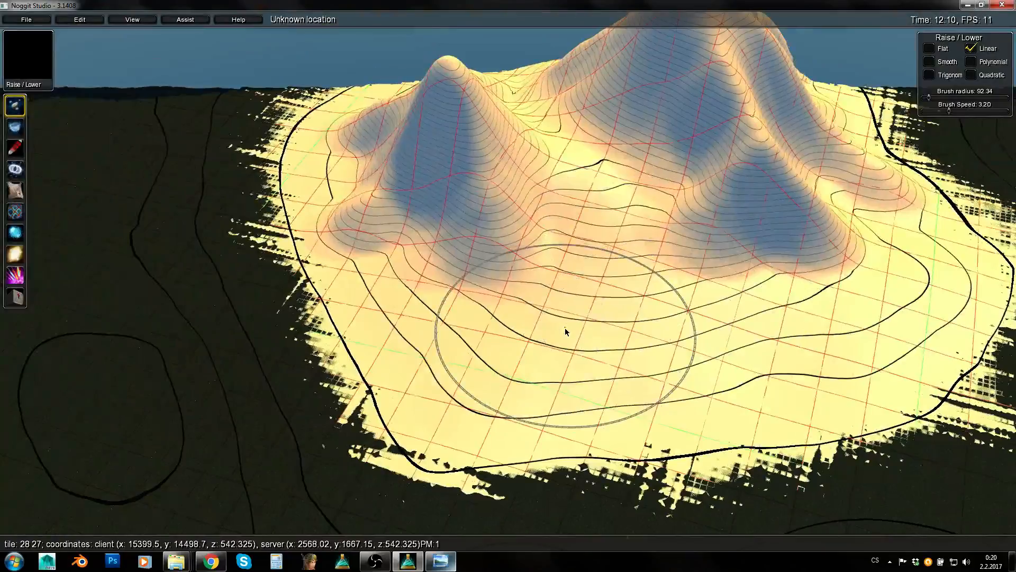
key(e)
key(w)
key(d)
Launch World of Warcraft Model Viewer (wowmodelview) from the WMVTutorial folder inside the Tutorial project folder
mouse_move(176, 560)
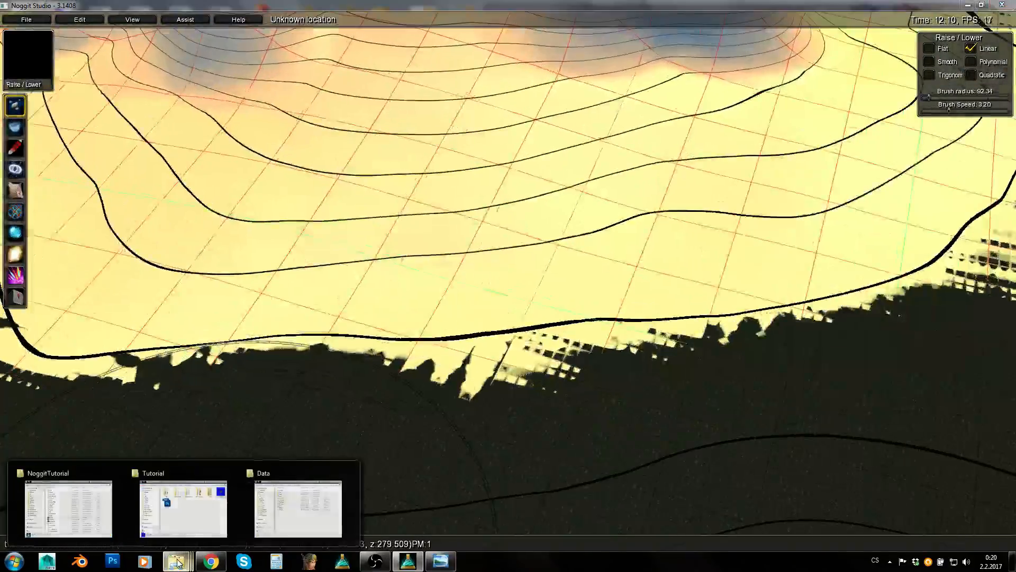
click(199, 503)
double_click(359, 289)
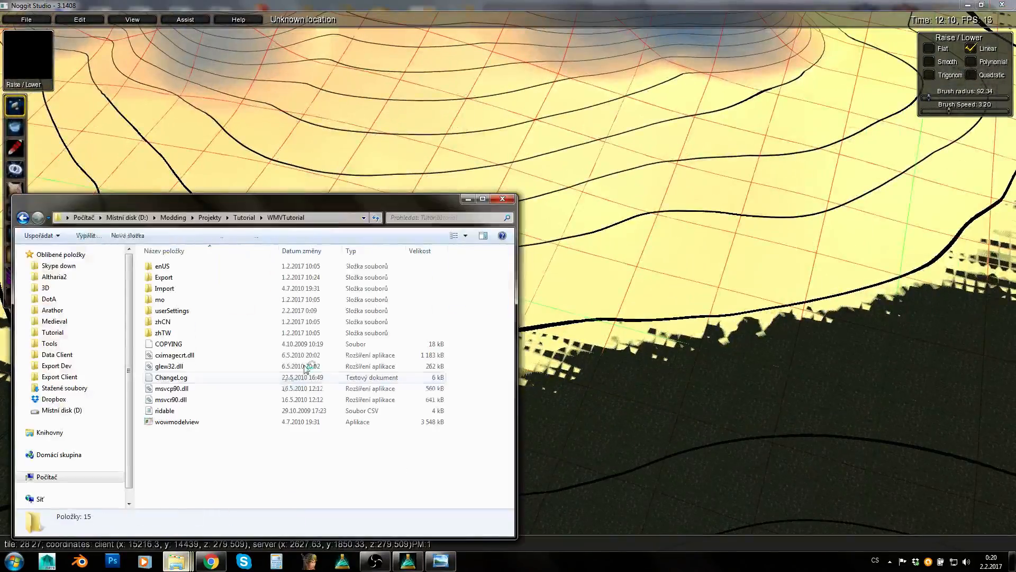
double_click(176, 421)
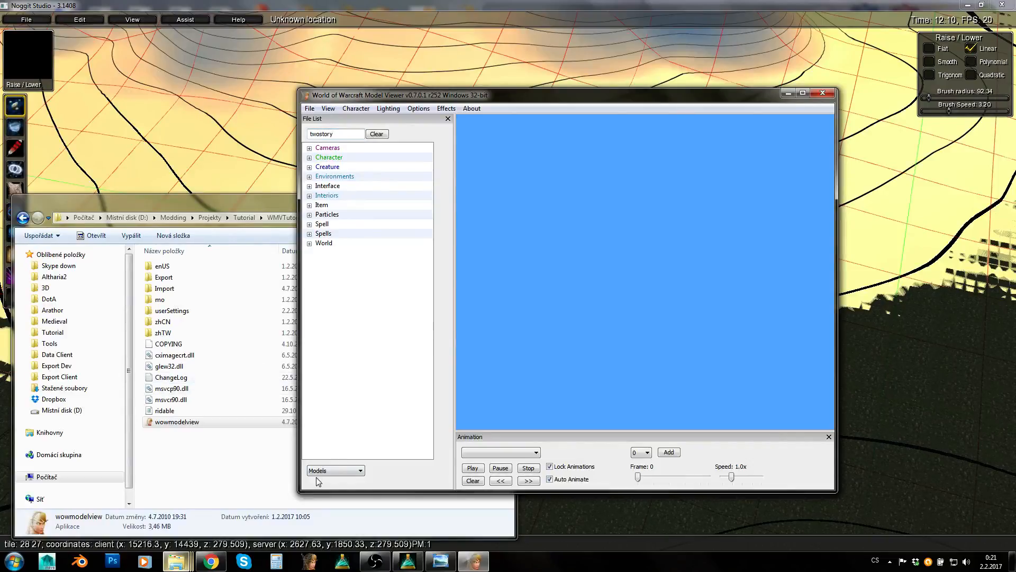
List the WMOs matching "twostory" and load humantwostory.wmo for a closer preview
click(336, 470)
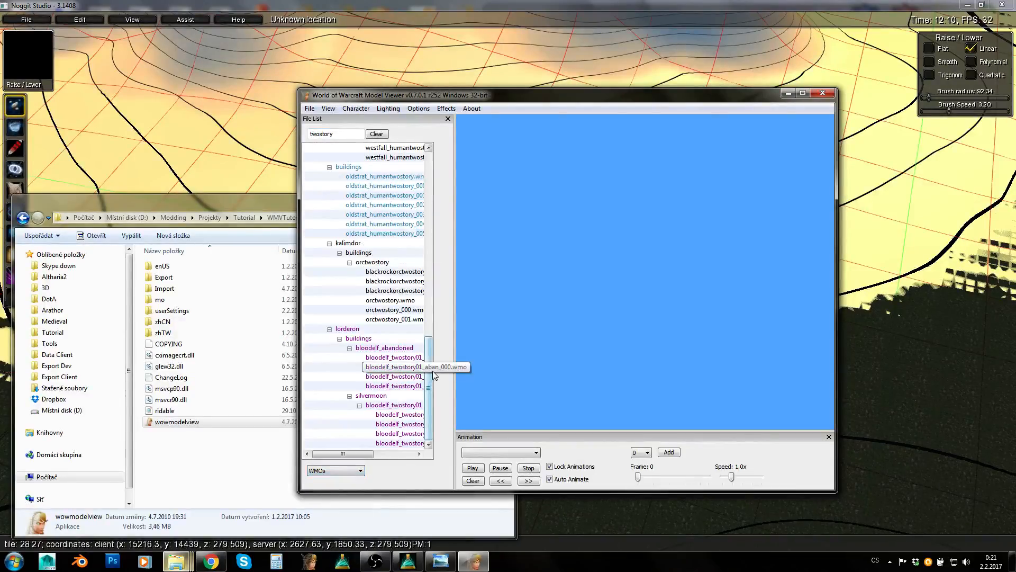
drag(430, 374, 435, 251)
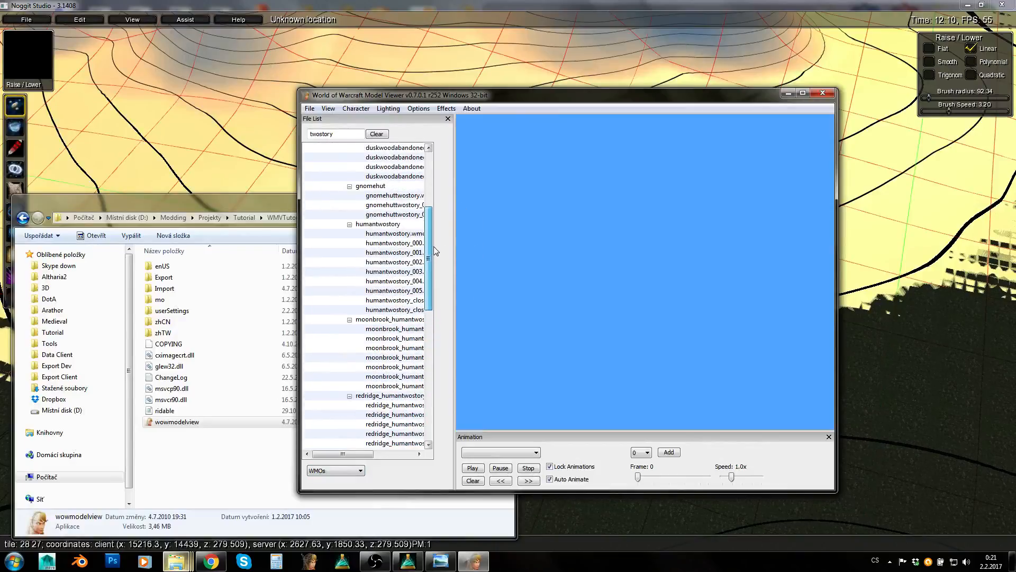
click(392, 234)
scroll(589, 303, up, 10)
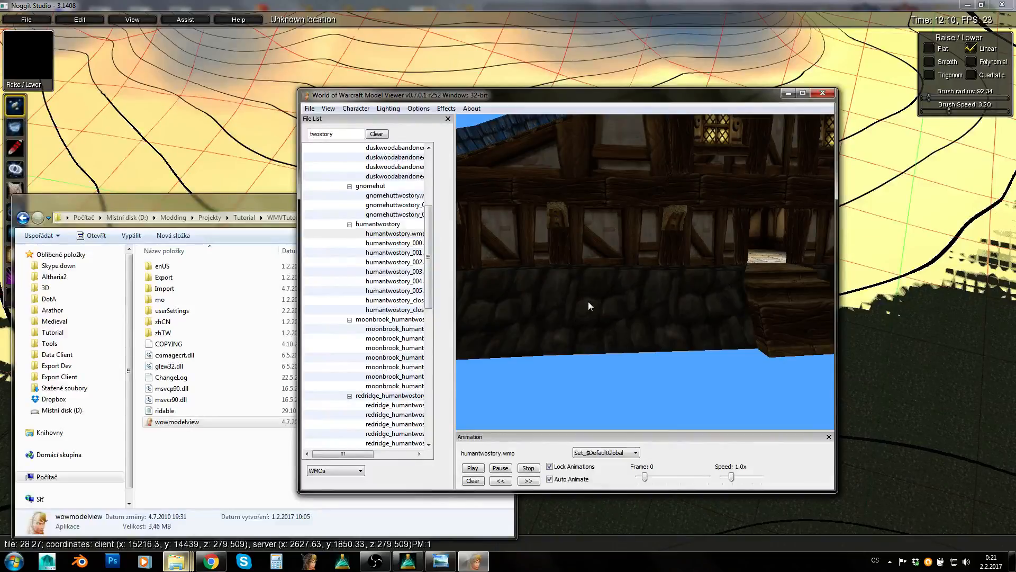
Return to Noggit Studio, switch to the Object editor and paste the humantwostory house onto the terrain of tile 28 27
click(548, 4)
right_drag(435, 213, 372, 268)
key(s)
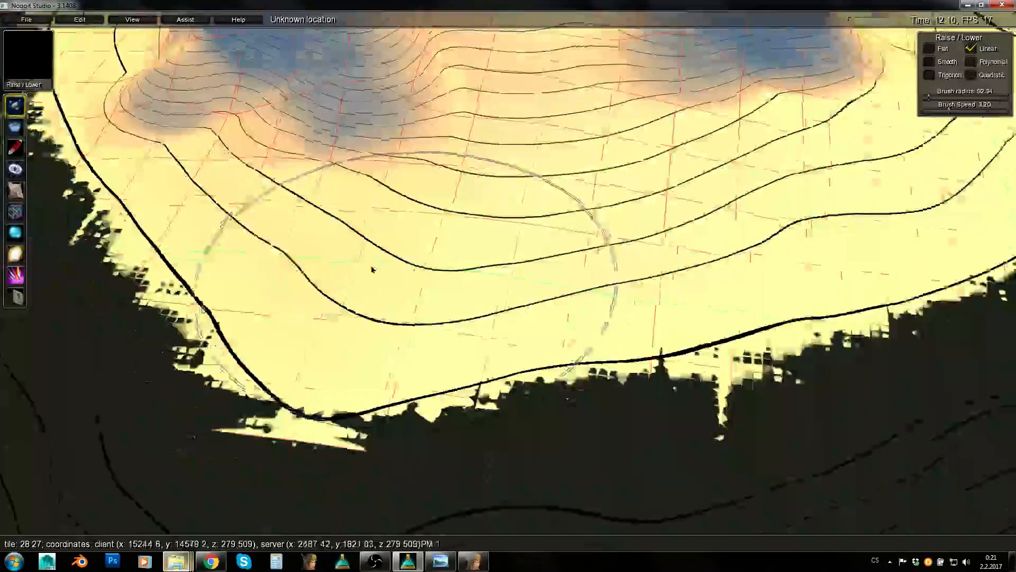
key(0)
key(w)
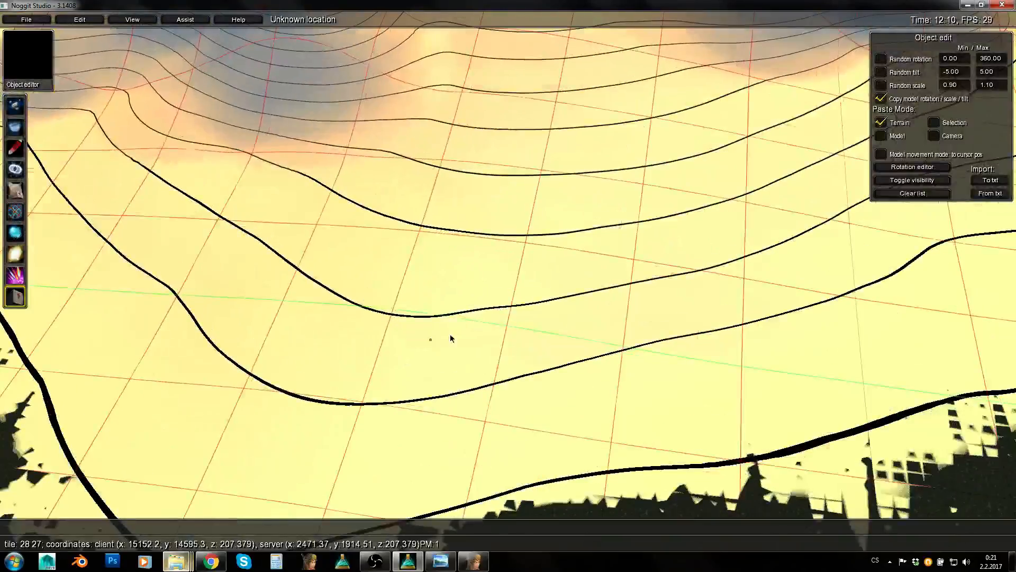
key(alt+v)
click(447, 321)
key(s)
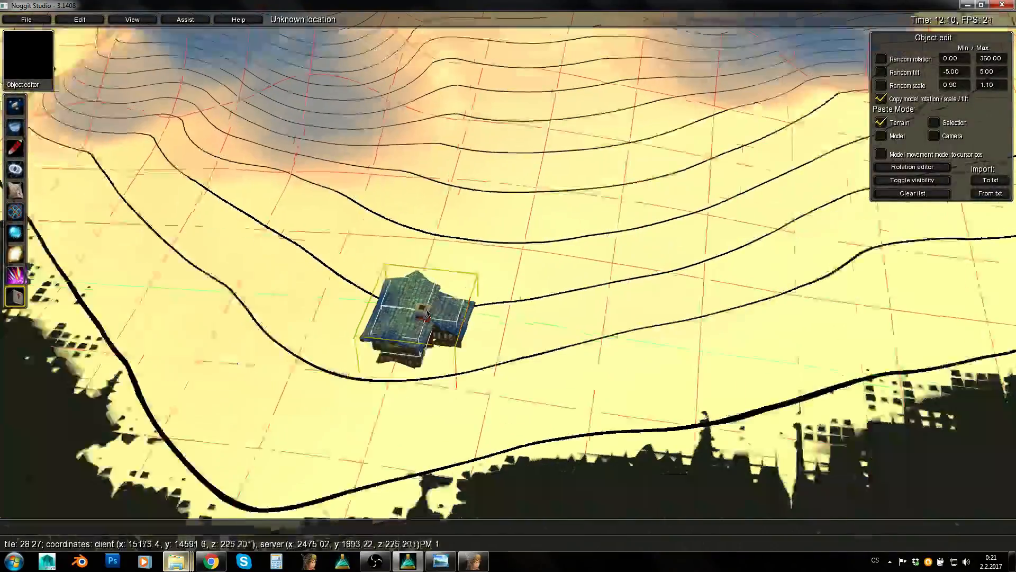
Select the two-story house and move it near the island's pointed coast on tile 28 27
right_drag(443, 275, 605, 266)
key(a)
shift+right_drag(636, 220, 552, 295)
middle_drag(552, 299, 501, 413)
middle_drag(660, 277, 474, 492)
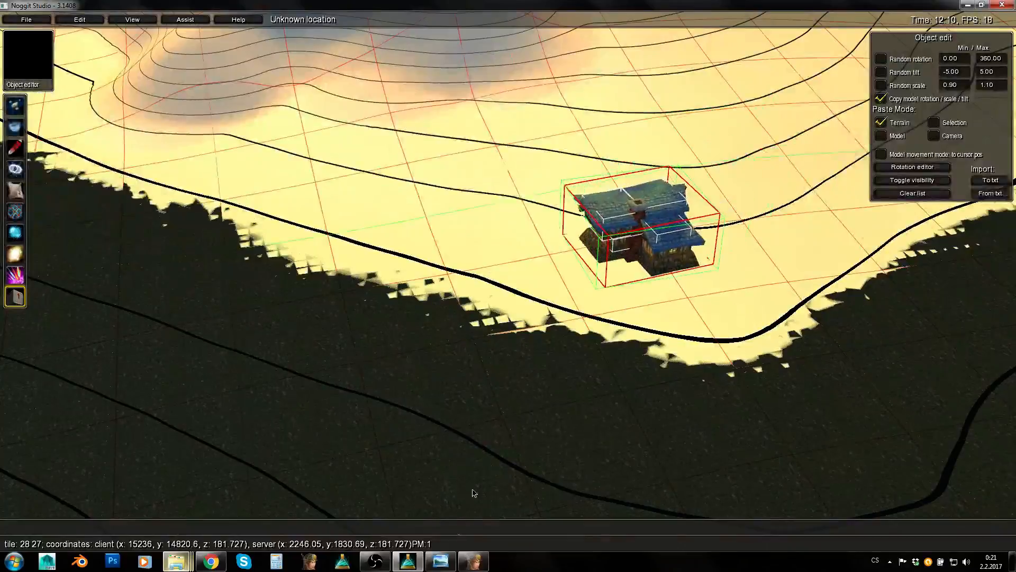
key(s)
right_drag(474, 492, 571, 456)
Compare the house's location near the pointed coast with the black building marks on the Concept image
click(444, 566)
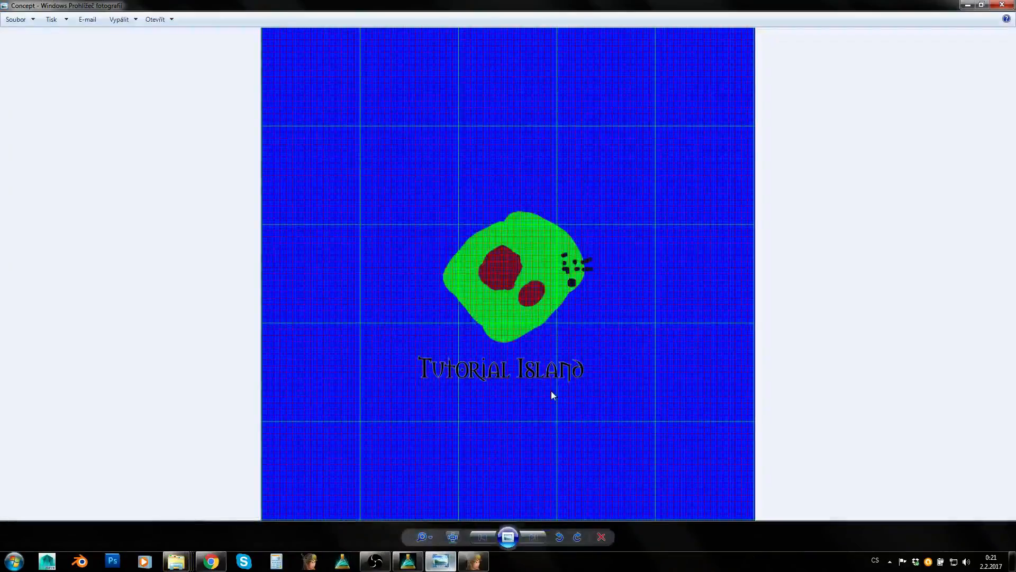
click(439, 556)
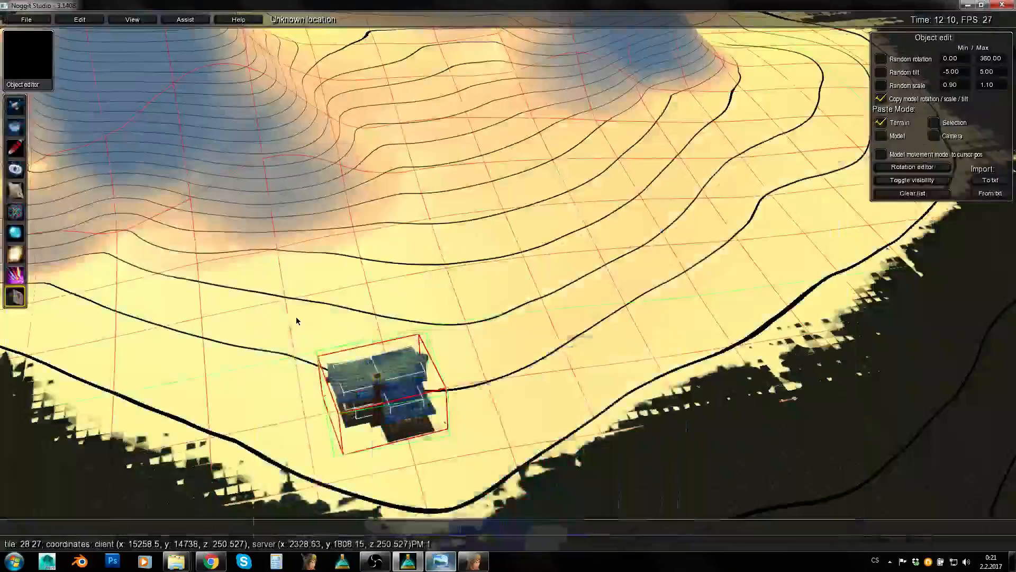
key(a)
right_drag(297, 317, 700, 416)
key(s)
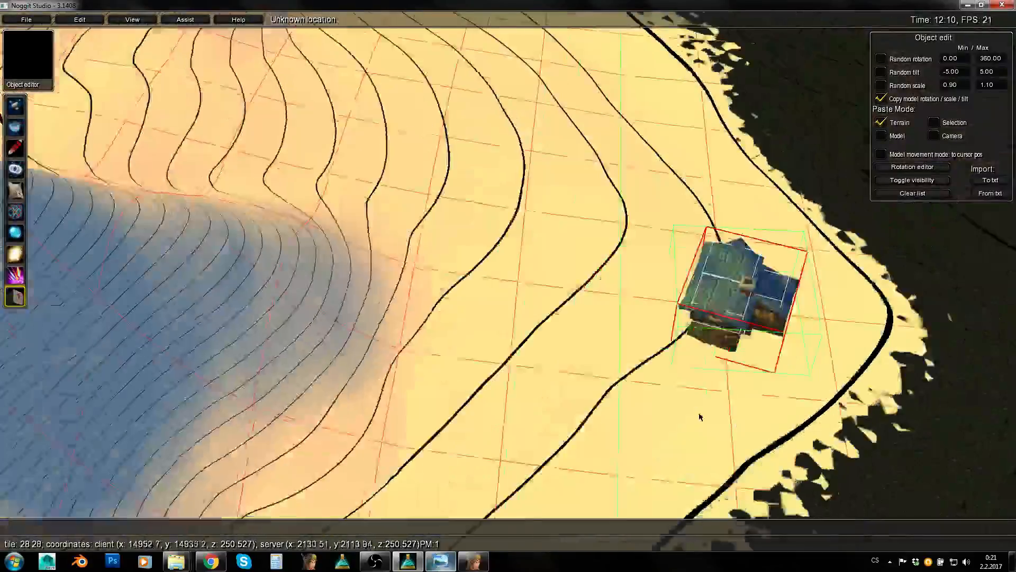
click(439, 565)
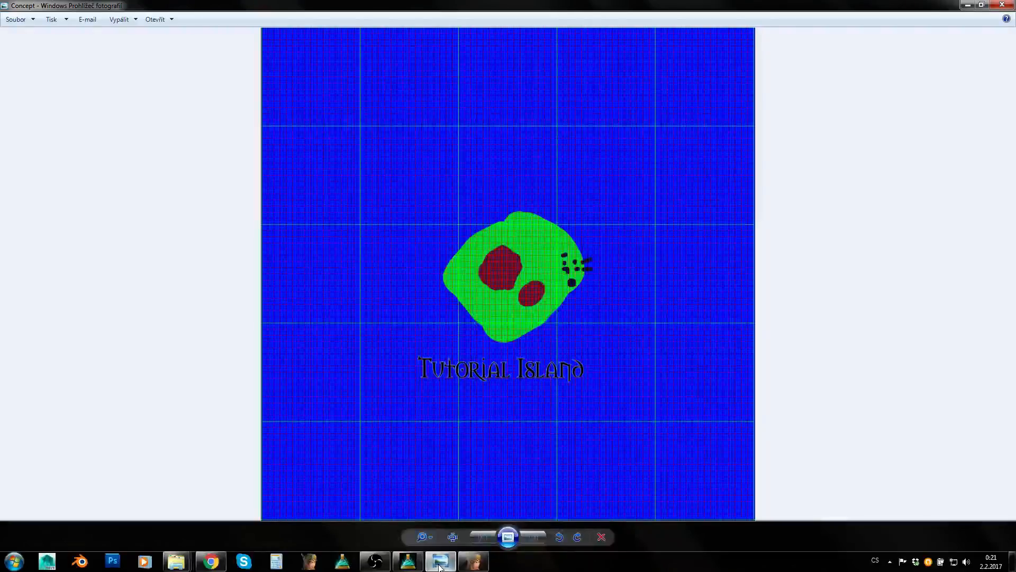
click(439, 564)
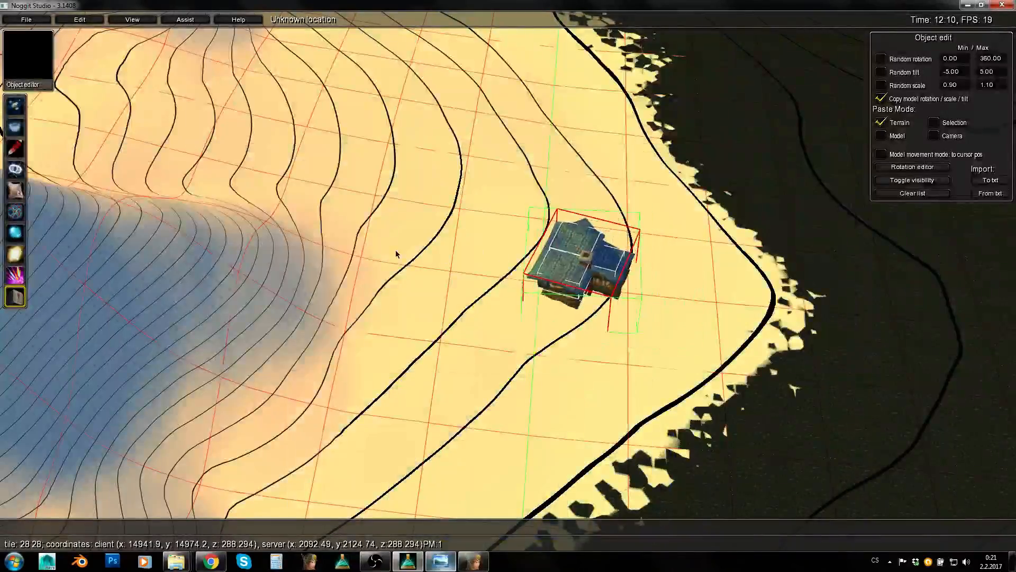
Move the two-story house further inland from the pointed coast and deselect it
middle_drag(395, 250, 279, 247)
shift+drag(421, 322, 447, 319)
click(561, 380)
key(w)
key(d)
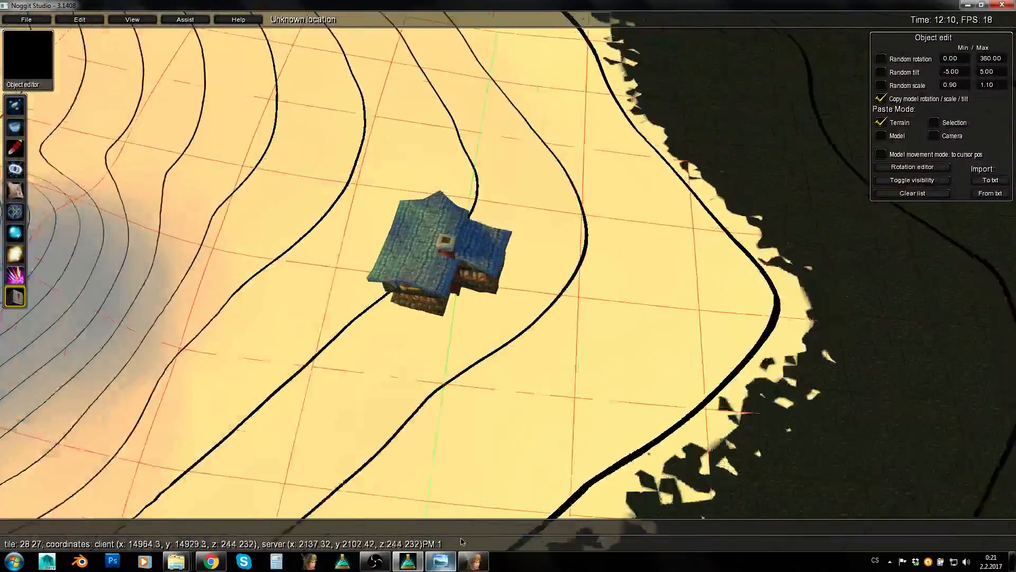
Switch to World of Warcraft Model Viewer, filter the WMOs by "farm" and load farm.wmo from human_farm
click(472, 561)
drag(339, 134, 239, 129)
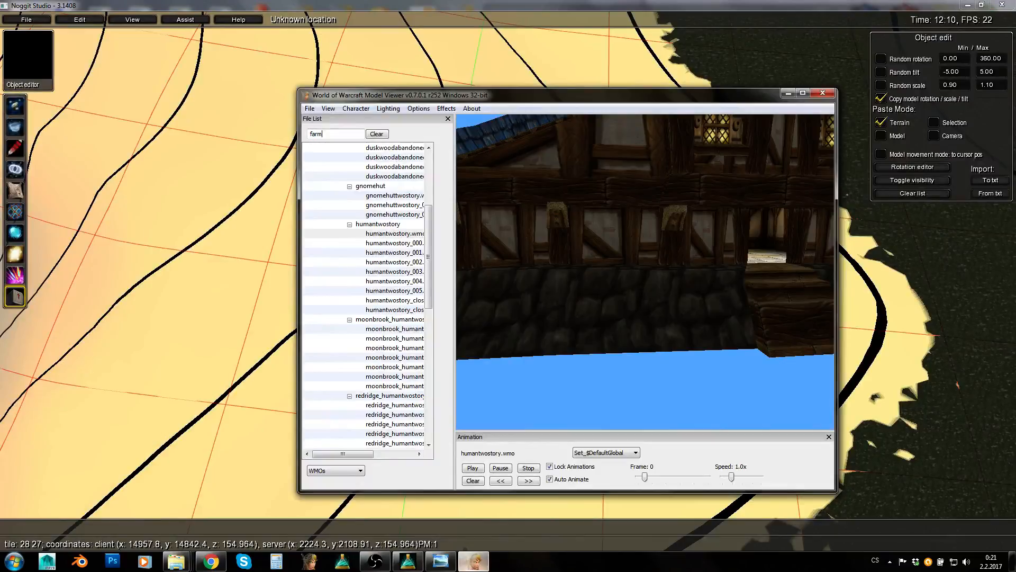
key(Return)
drag(430, 347, 426, 266)
click(387, 253)
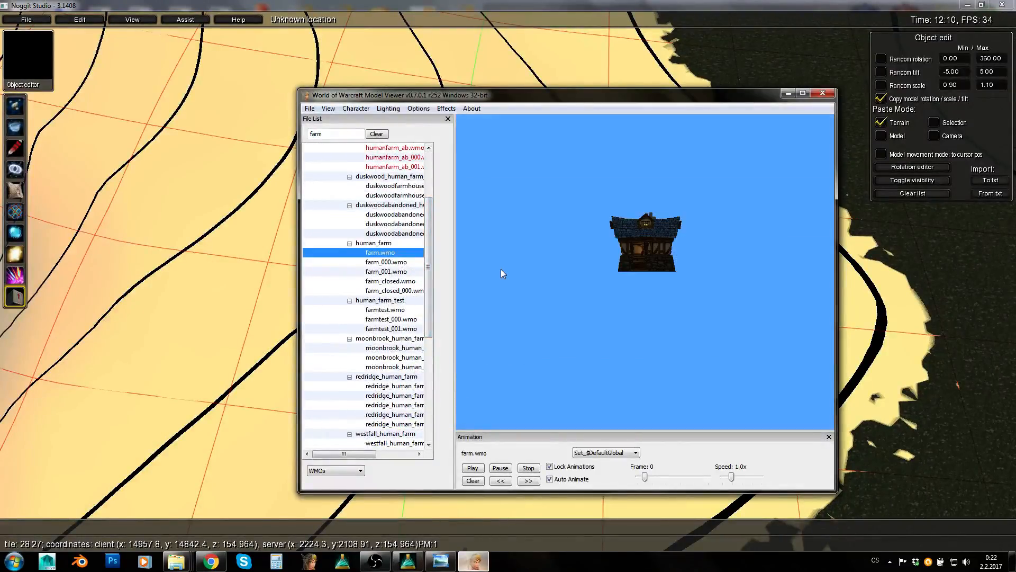
Check the Concept image and paste the farm house in Noggit Studio beside the two-story house, on its coast side
click(245, 236)
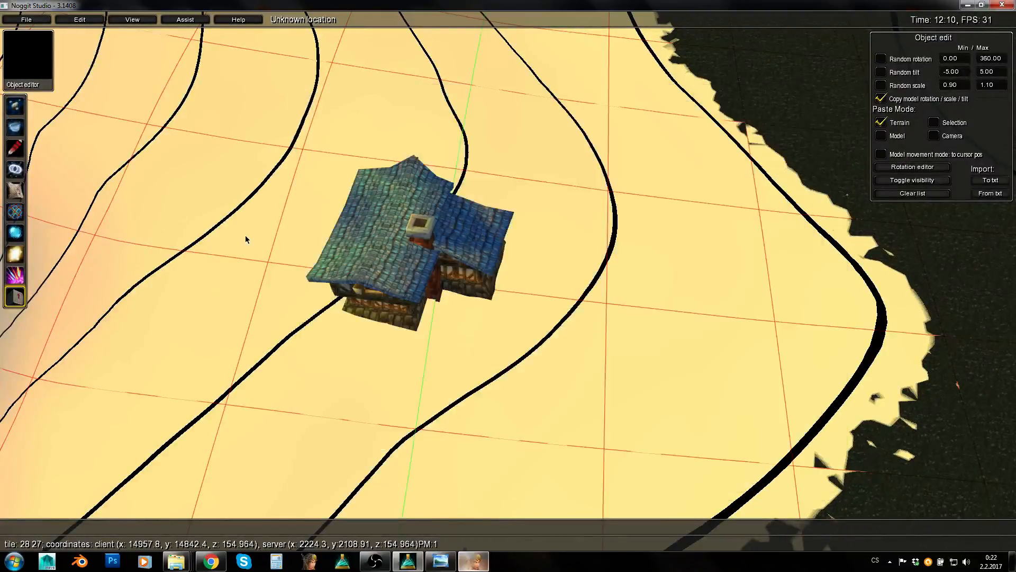
click(447, 565)
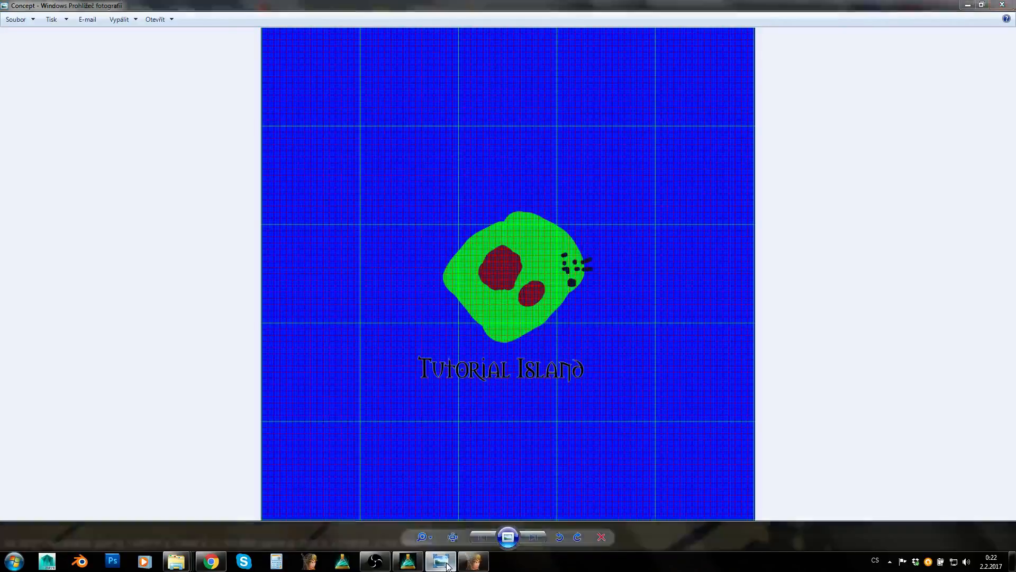
click(447, 565)
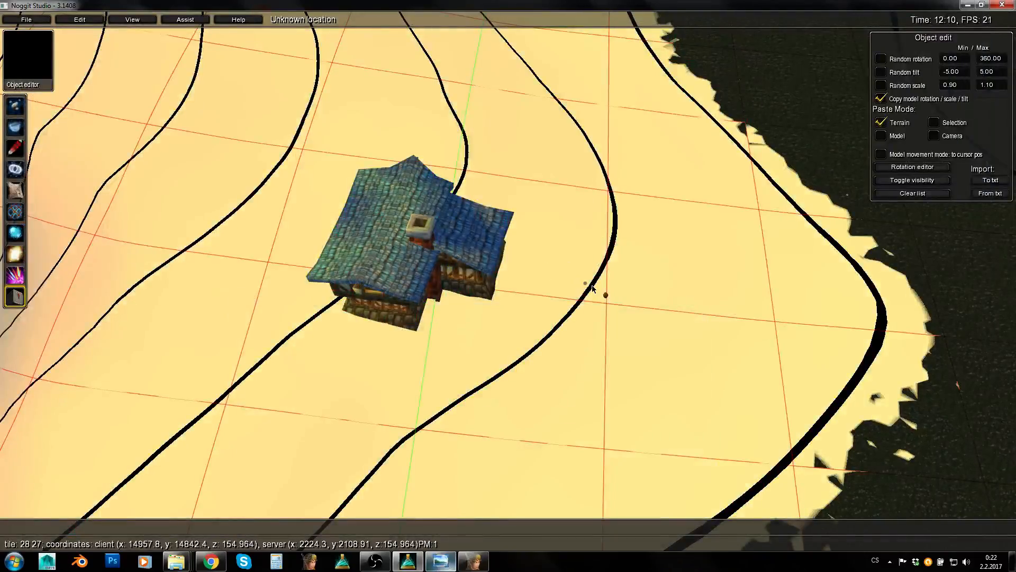
key(w)
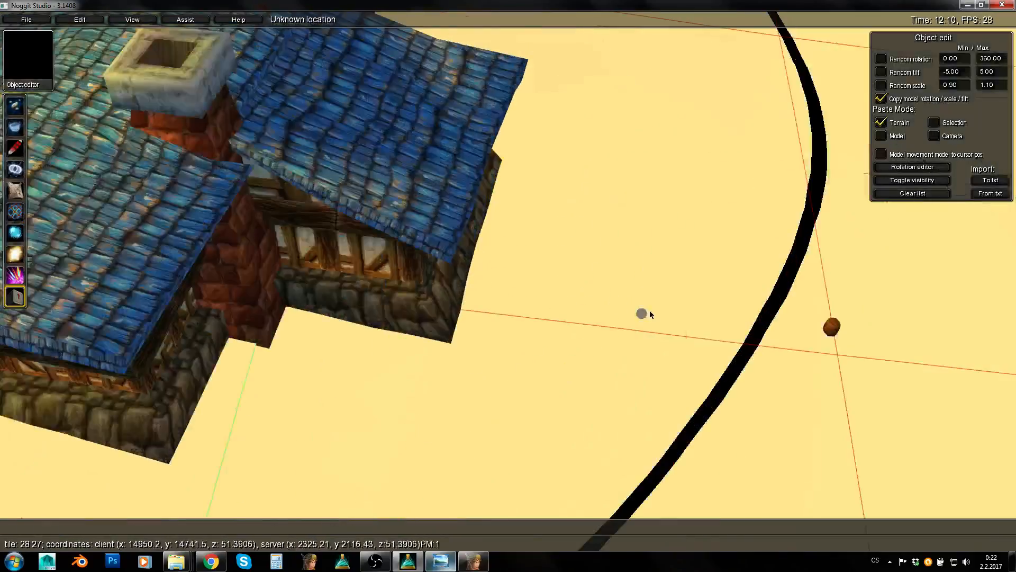
key(s)
key(ctrl+v)
Following the Concept image, paste two more farm houses side by side across from the existing pair of buildings
right_drag(657, 293, 405, 565)
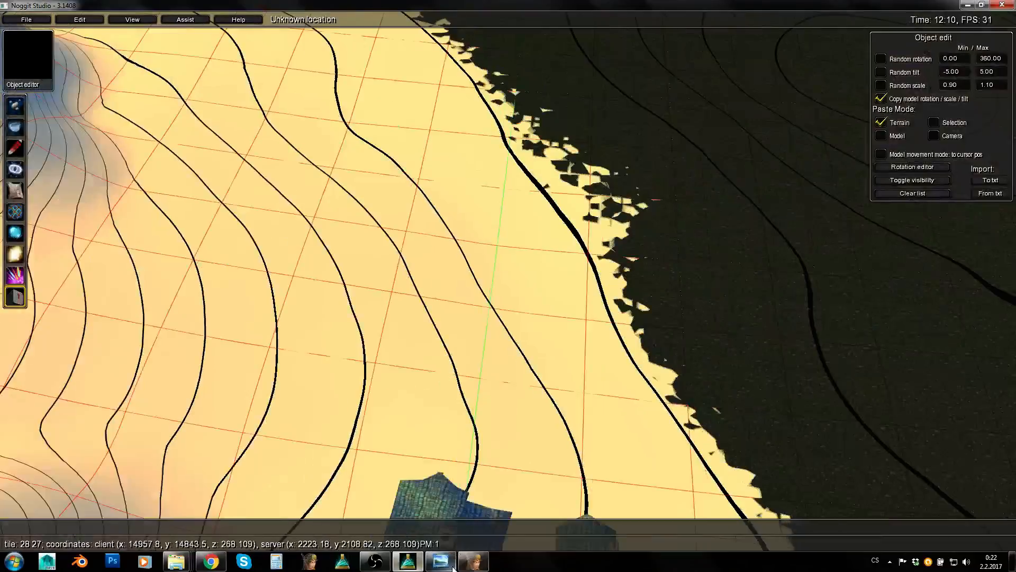
click(447, 565)
click(449, 567)
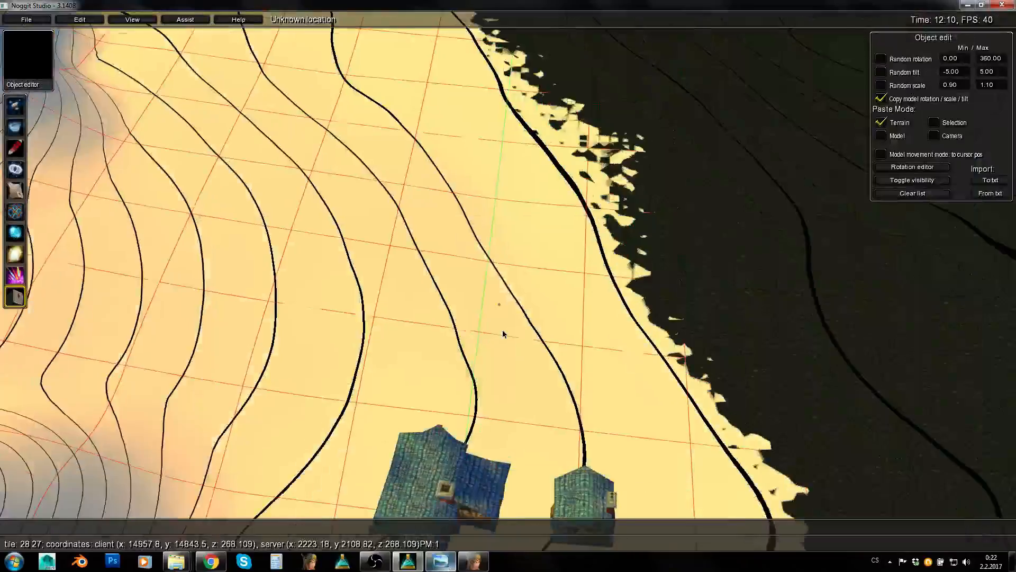
click(447, 565)
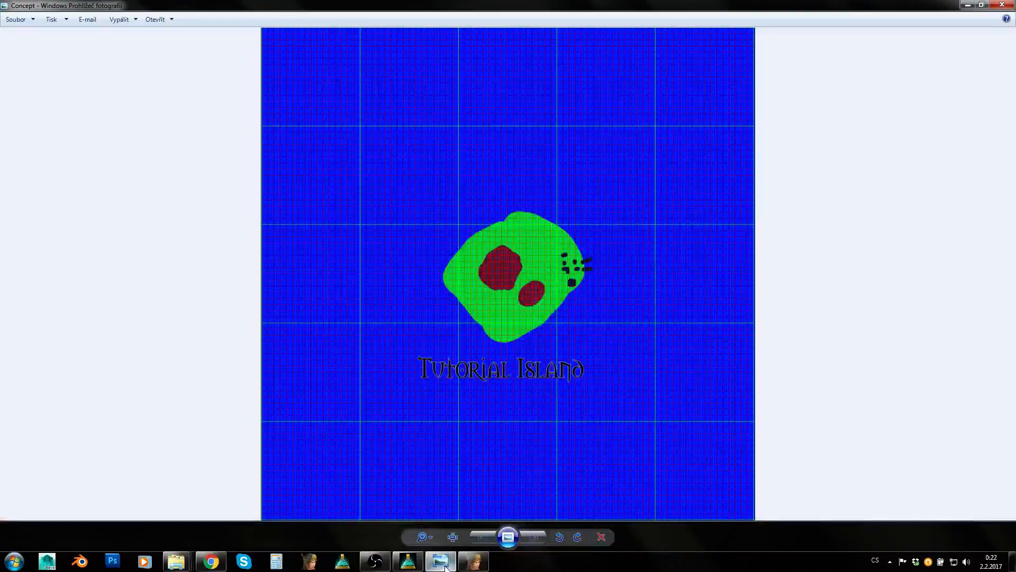
click(448, 566)
key(ctrl+v)
key(ctrl+v)
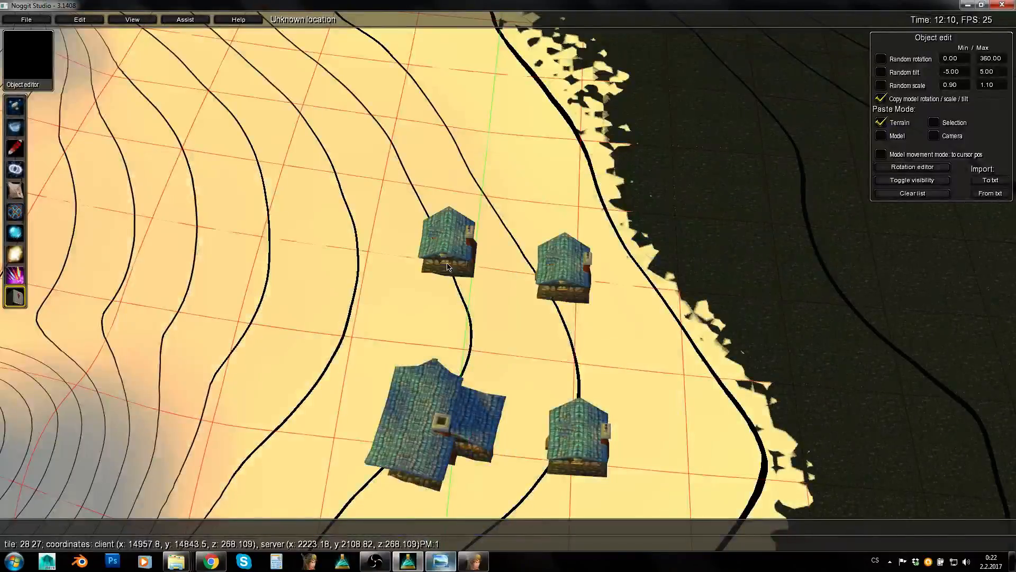
Check the Concept image, switch to World of Warcraft Model Viewer, filter the WMOs by "barn" and load barn.wmo from human_barn_silo
click(439, 562)
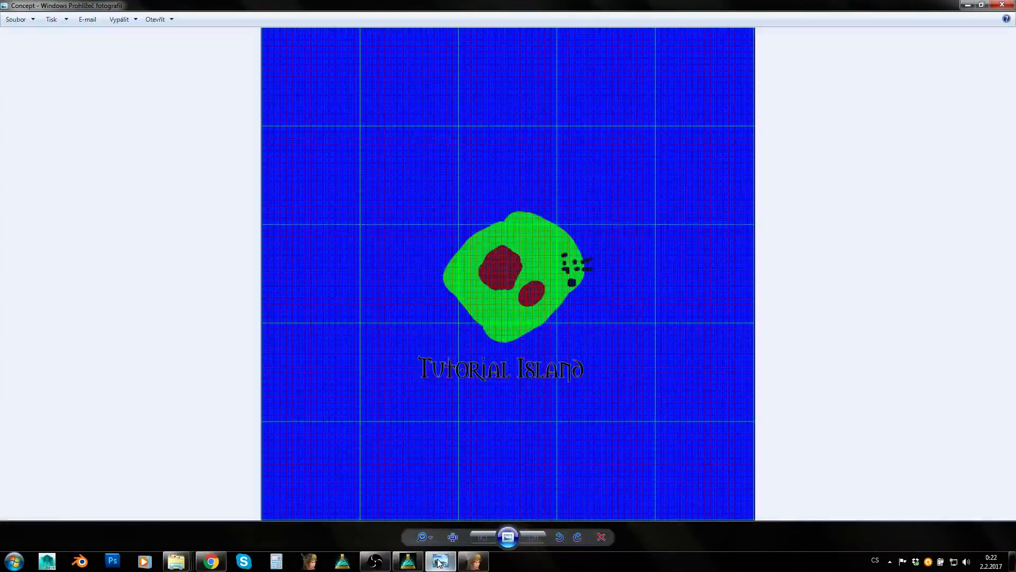
click(439, 562)
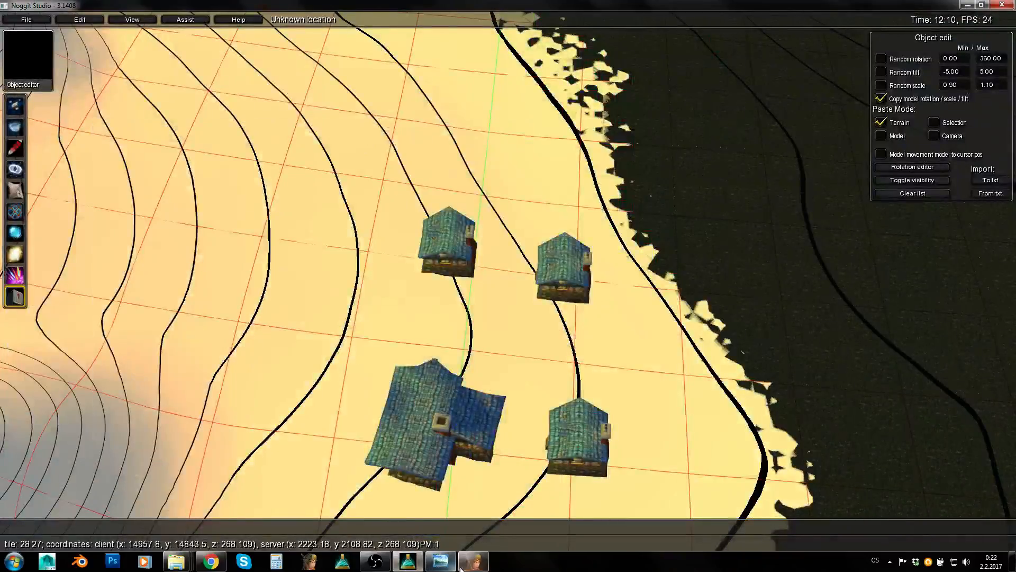
click(463, 565)
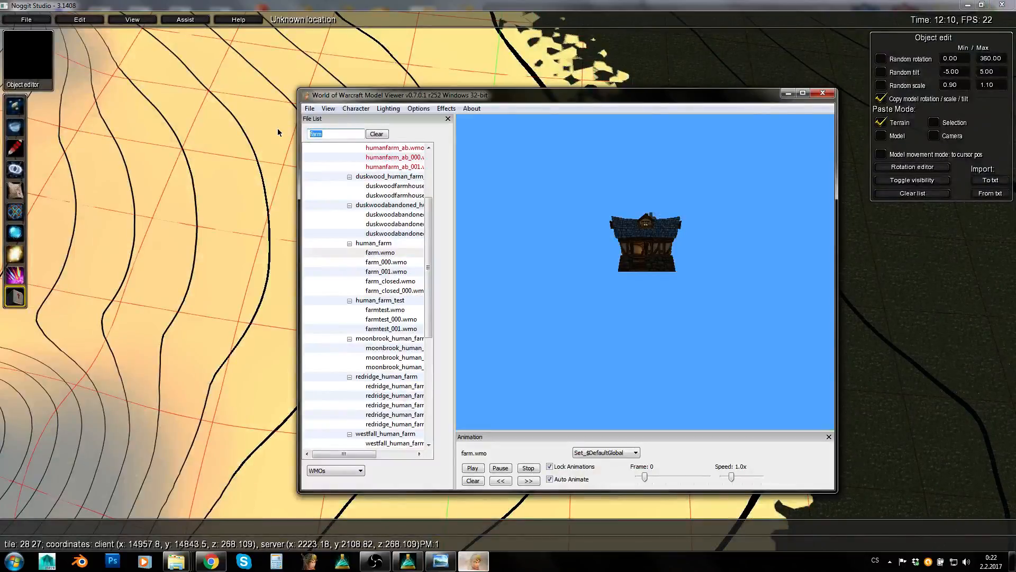
text(barn)
key(Return)
click(382, 215)
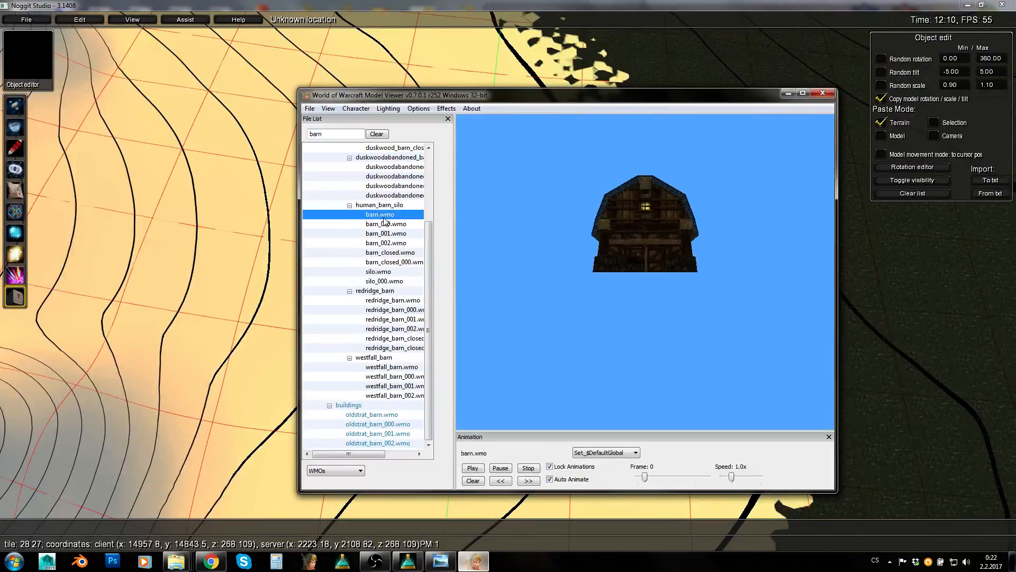
Paste the barn in Noggit Studio beyond the inner farm house, rotate it about a quarter turn and deselect it
click(160, 230)
key(alt+v)
click(350, 158)
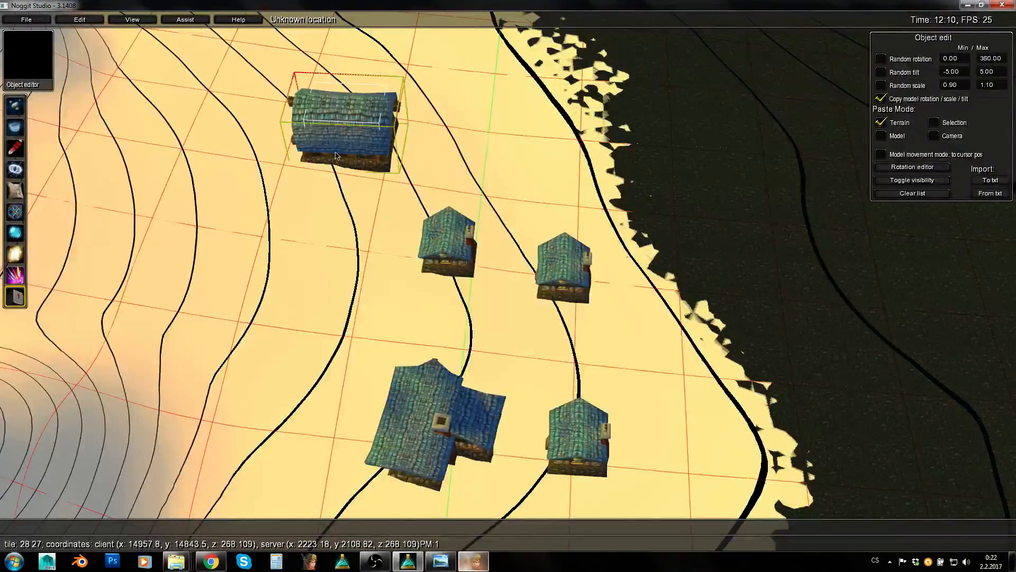
shift+right_drag(248, 153, 406, 172)
click(371, 447)
key(a)
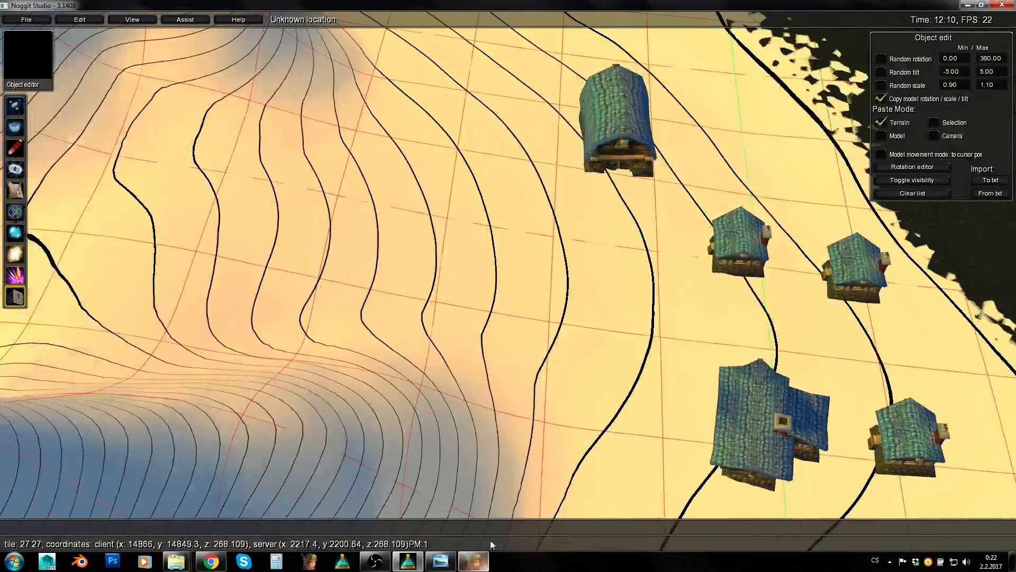
Recheck the Concept image and rotate the farm house beside the two-story house on its coast side
click(474, 561)
click(468, 564)
click(442, 568)
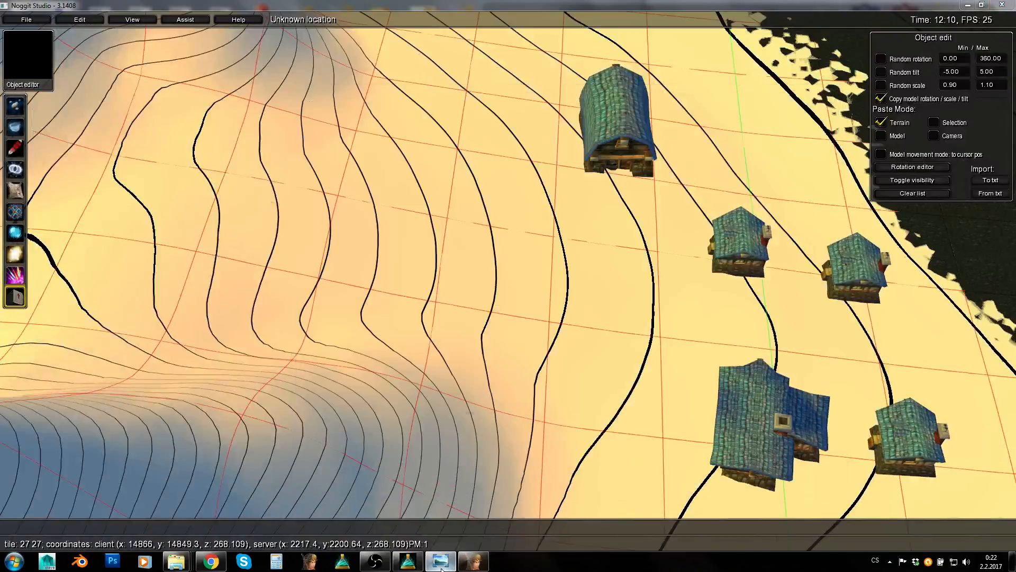
click(442, 568)
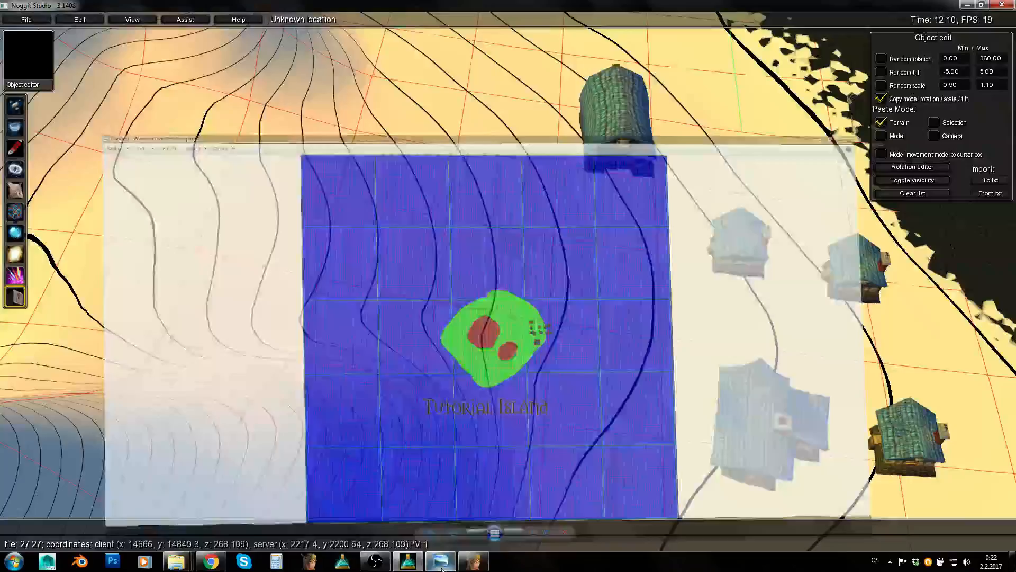
key(w)
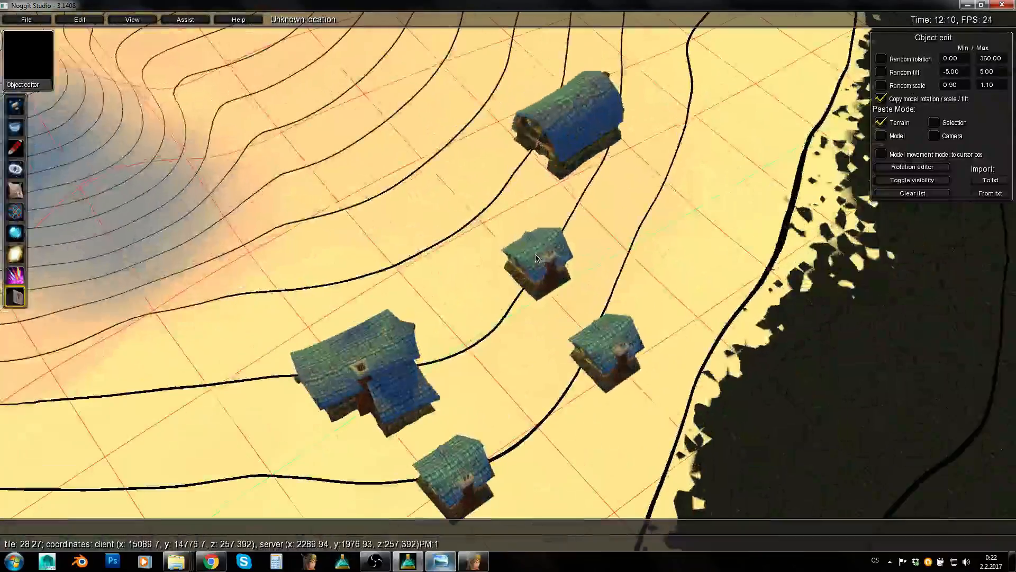
key(w)
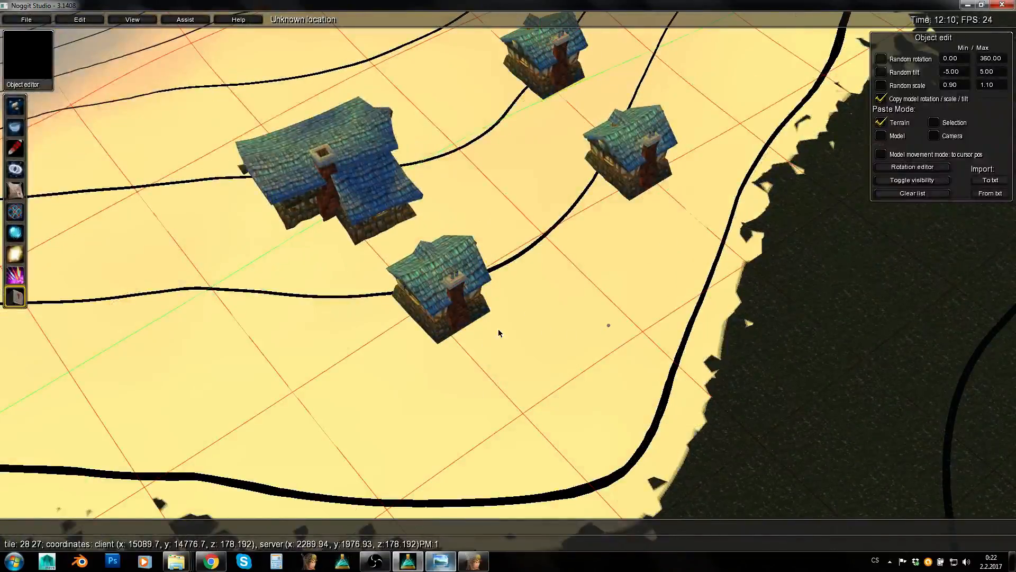
click(459, 298)
key(w)
shift+drag(426, 245, 493, 348)
shift+middle_drag(493, 348, 494, 352)
click(669, 90)
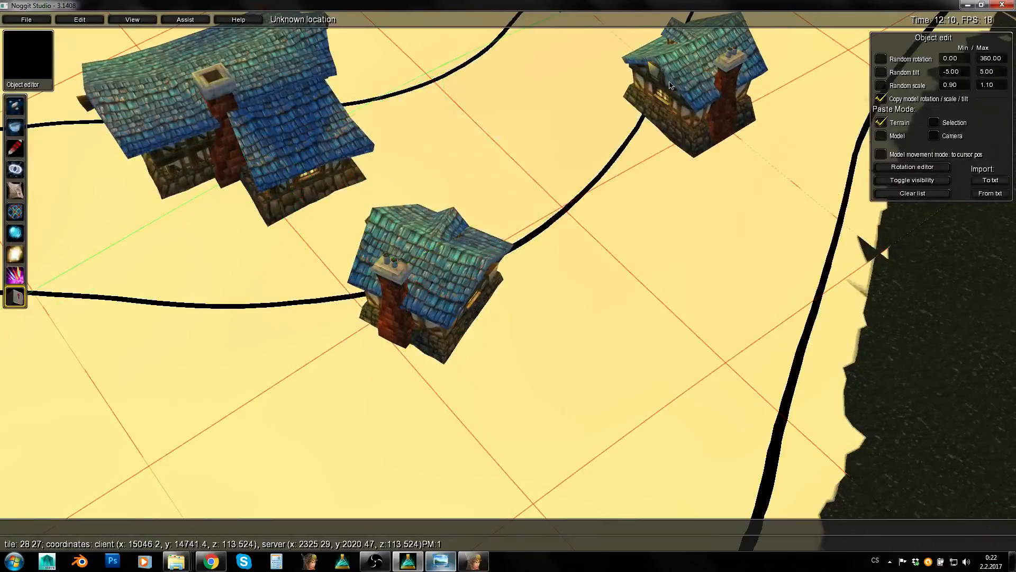
Rotate the two farm houses across from the two-story house and shift both slightly toward it
click(699, 127)
shift+right_drag(702, 131, 699, 153)
middle_drag(699, 153, 633, 185)
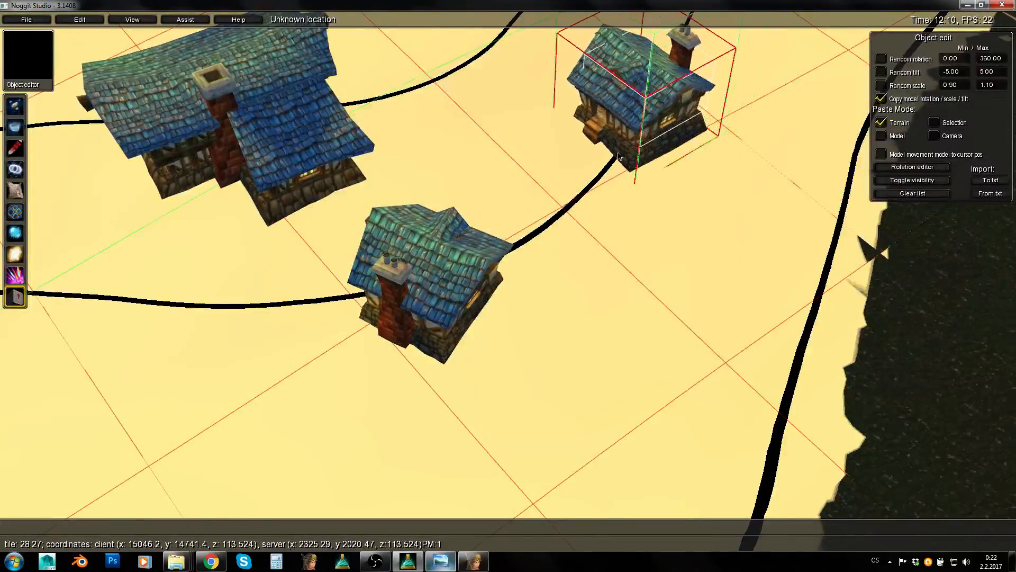
right_drag(620, 198, 613, 117)
click(593, 114)
middle_drag(593, 114, 576, 120)
shift+right_drag(576, 121, 640, 207)
shift+middle_drag(576, 204, 567, 211)
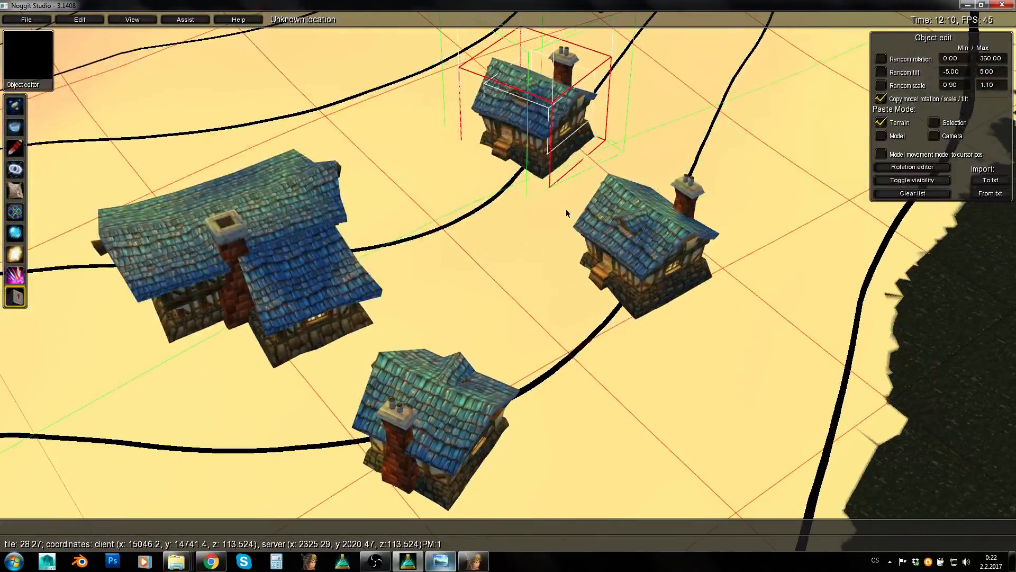
Rotate the barn so its front faces the village, move it inland behind the farm houses and deselect it
right_drag(569, 213, 567, 153)
click(615, 120)
middle_drag(615, 120, 566, 120)
shift+right_drag(567, 119, 508, 199)
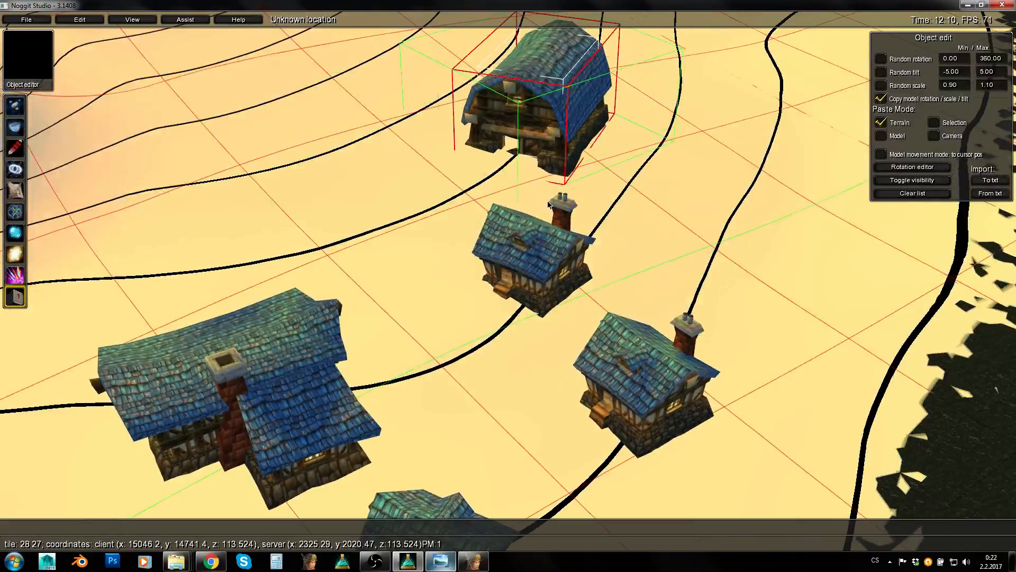
shift+middle_drag(508, 199, 403, 268)
click(699, 225)
Move the barn farther along the coast, well away from the farm houses
key(s)
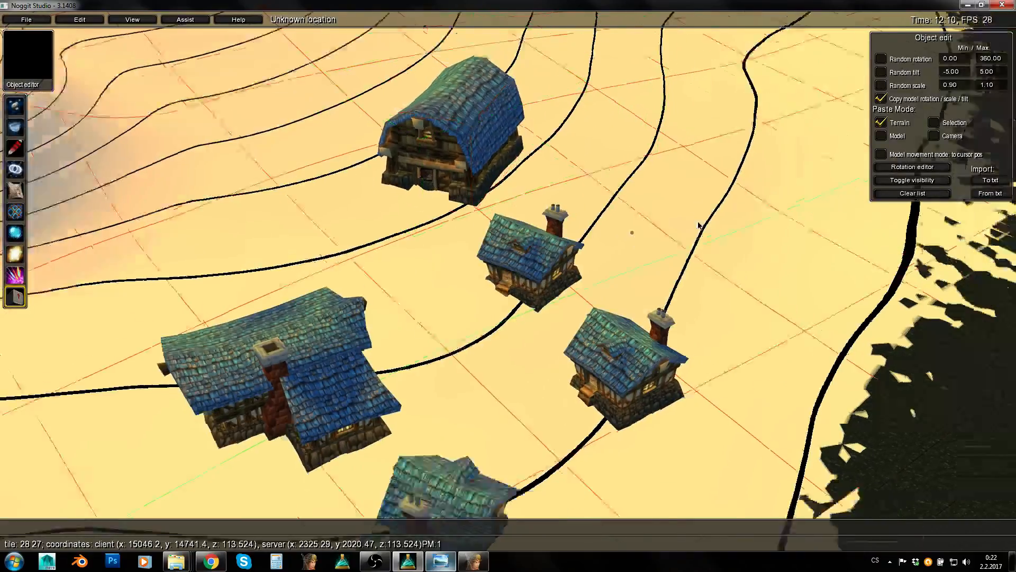
right_drag(699, 224, 528, 281)
key(w)
key(s)
click(689, 258)
key(w)
middle_drag(424, 280, 562, 291)
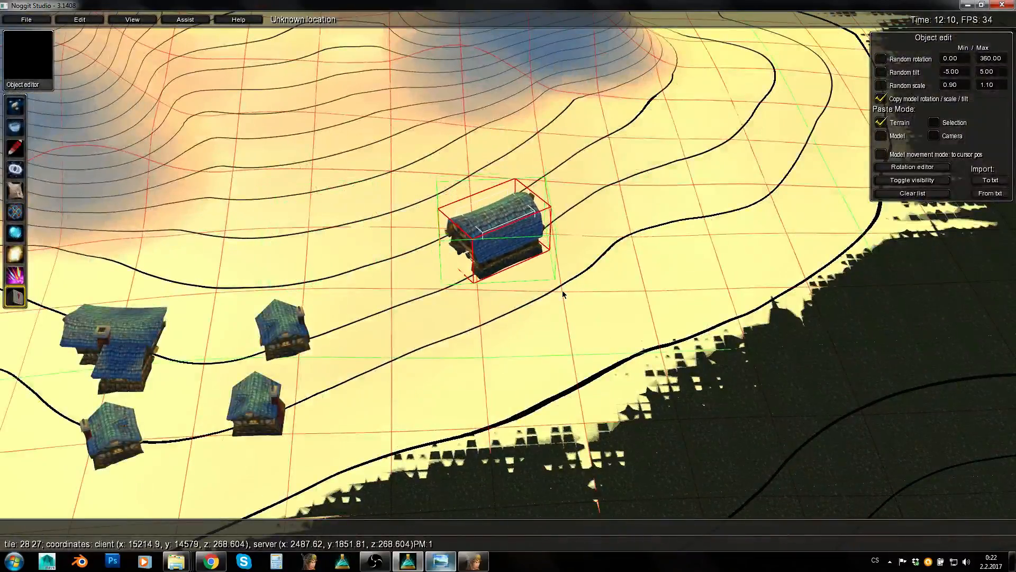
Move the two paired farm houses along the coast toward the barn
click(270, 324)
middle_drag(270, 325, 627, 255)
click(524, 385)
click(248, 406)
middle_drag(248, 406, 523, 371)
Move the two-story house and its neighbouring farm house along the coast to rejoin the other farm houses
click(127, 347)
middle_drag(328, 344, 491, 278)
middle_drag(335, 414, 361, 297)
click(135, 430)
middle_drag(275, 397, 605, 338)
Reposition the barn inland behind the paired farm houses and deselect it
key(s)
right_drag(604, 338, 655, 280)
key(w)
click(476, 254)
click(635, 244)
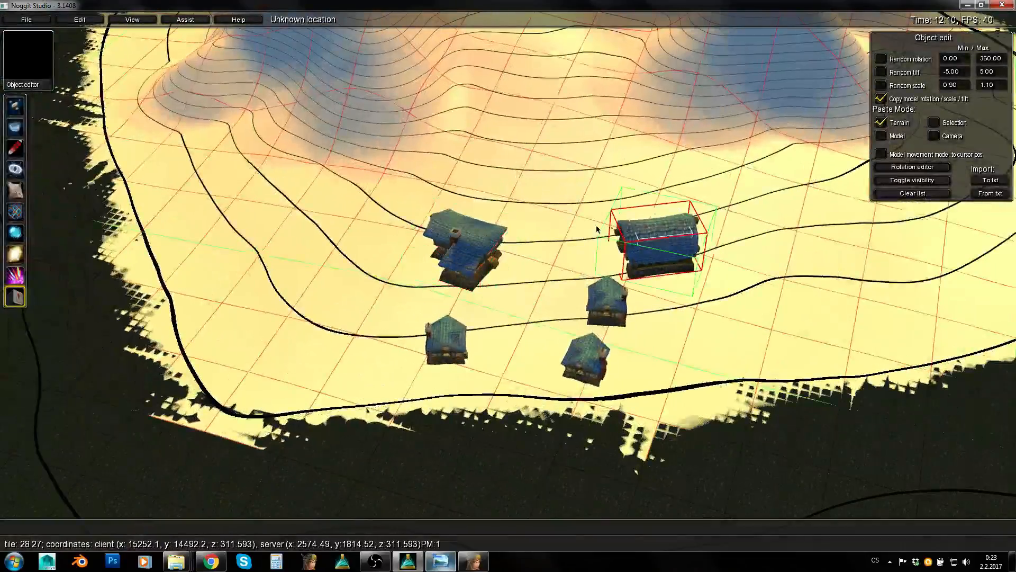
key(w)
middle_drag(584, 281, 365, 211)
click(365, 210)
Raise a mound of terrain around the two-story house using Raise/Lower with brush radius 32.67 and speed 1.63
key(1)
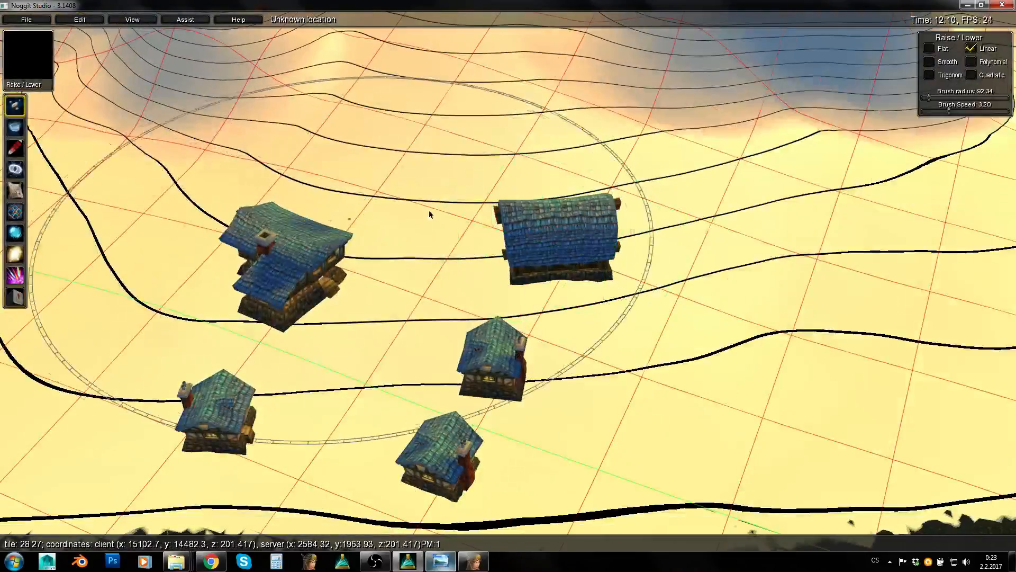
alt+drag(469, 217, 213, 231)
key(a)
drag(529, 212, 329, 204)
key(d)
key(w)
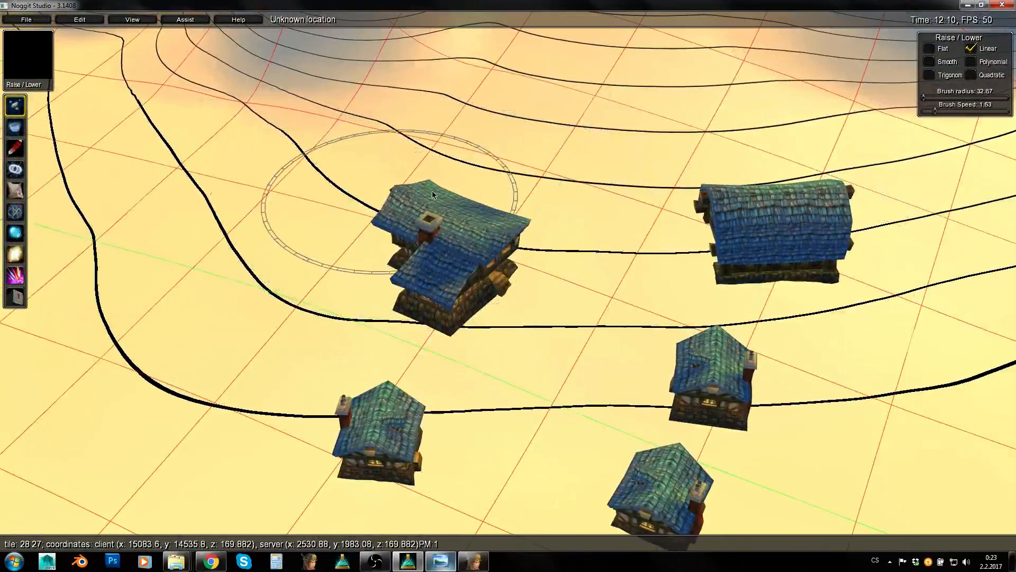
mouse_move(432, 190)
shift+mouse_down()
mouse_move(421, 263)
mouse_move(327, 216)
mouse_move(412, 276)
mouse_move(372, 240)
mouse_move(431, 157)
mouse_move(418, 162)
shift+mouse_up()
In the object editor, move the two-story house onto the top of the new mound and rotate it slightly
click(16, 296)
click(458, 254)
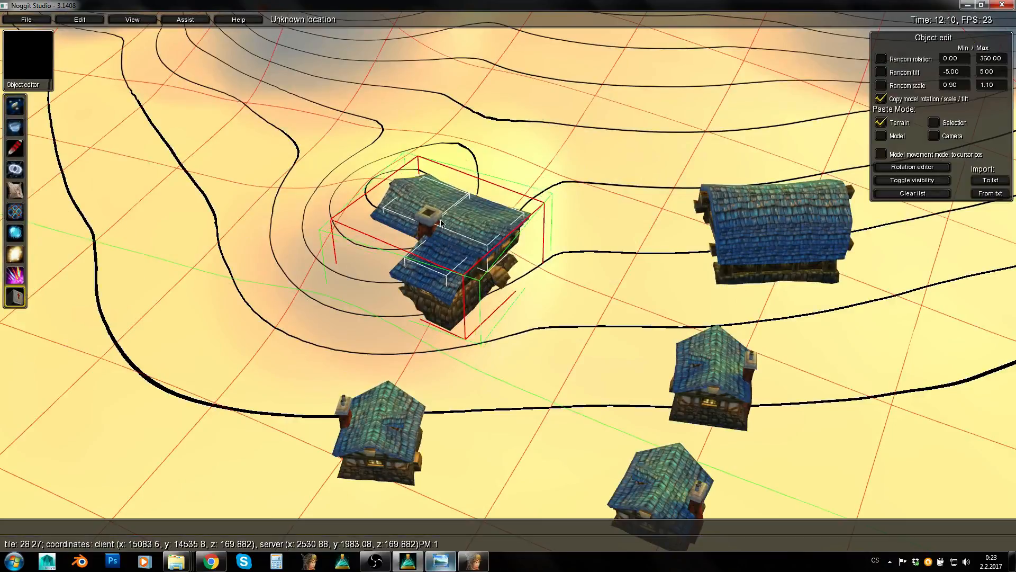
shift+drag(458, 248, 442, 131)
click(475, 237)
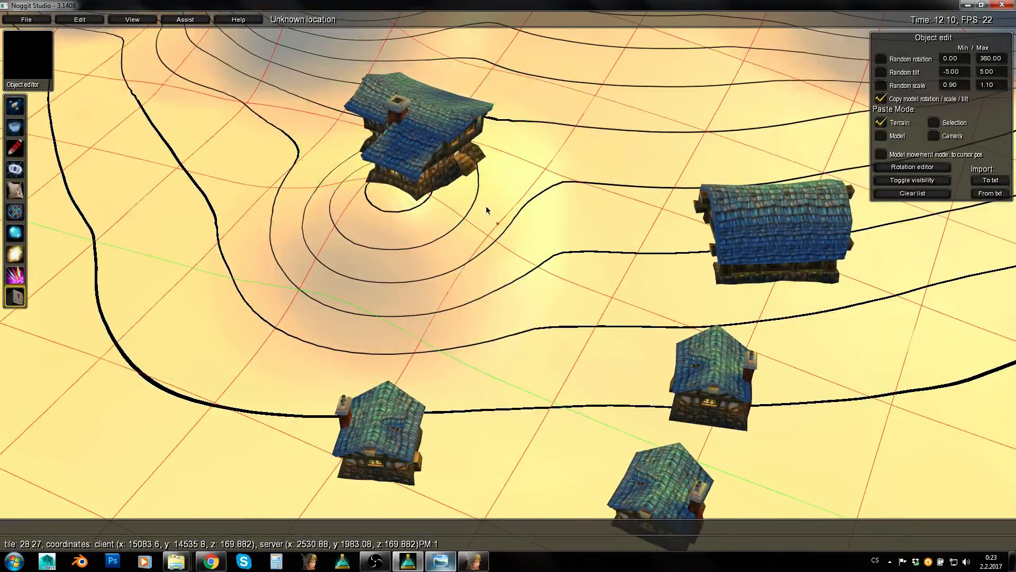
click(476, 165)
shift+drag(477, 175, 472, 215)
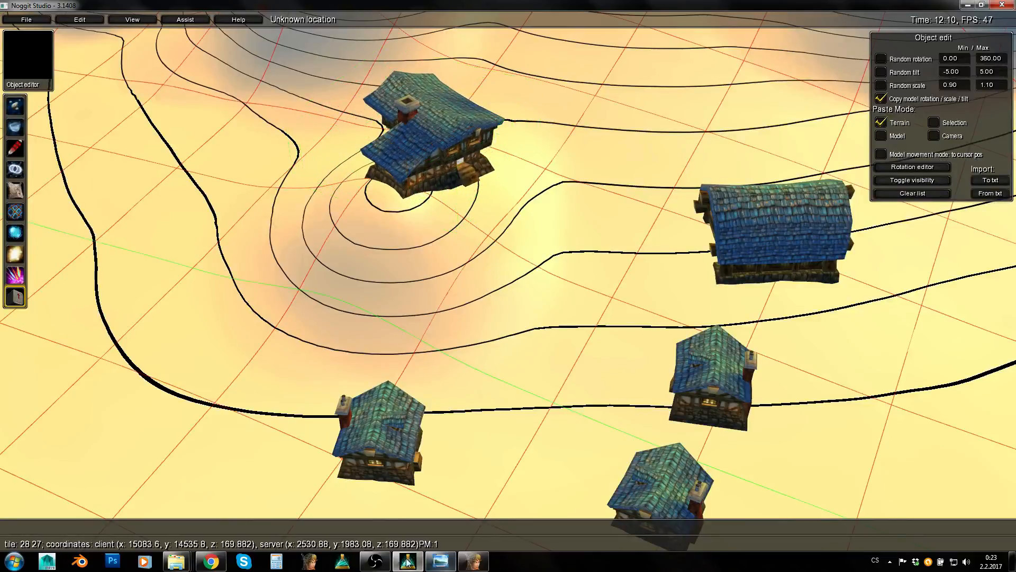
Switch to World of Warcraft Model Viewer, filter the WMOs by "tower", choose a guardtower model and return to Noggit Studio
click(474, 562)
drag(332, 134, 272, 141)
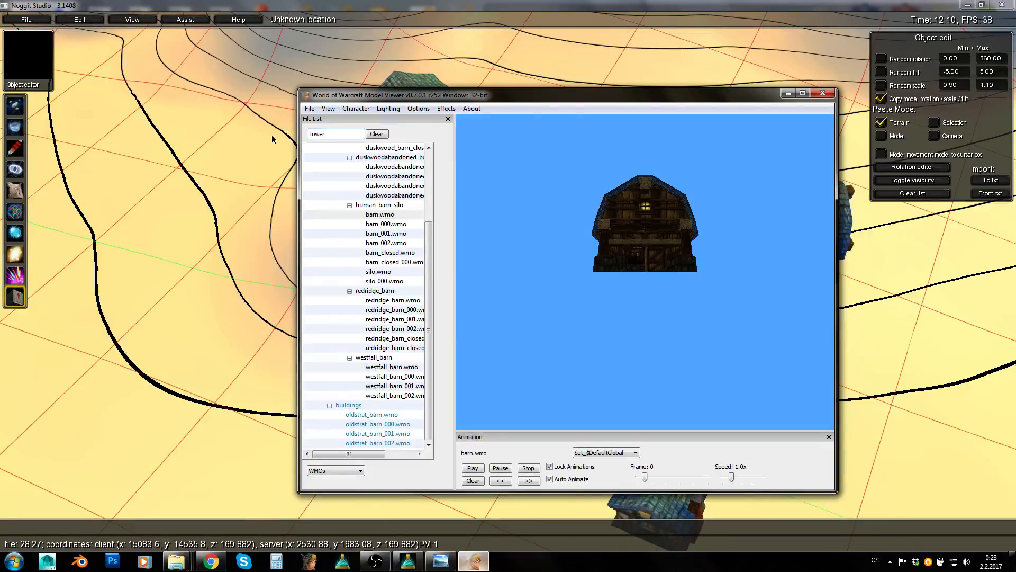
text(tower)
key(Return)
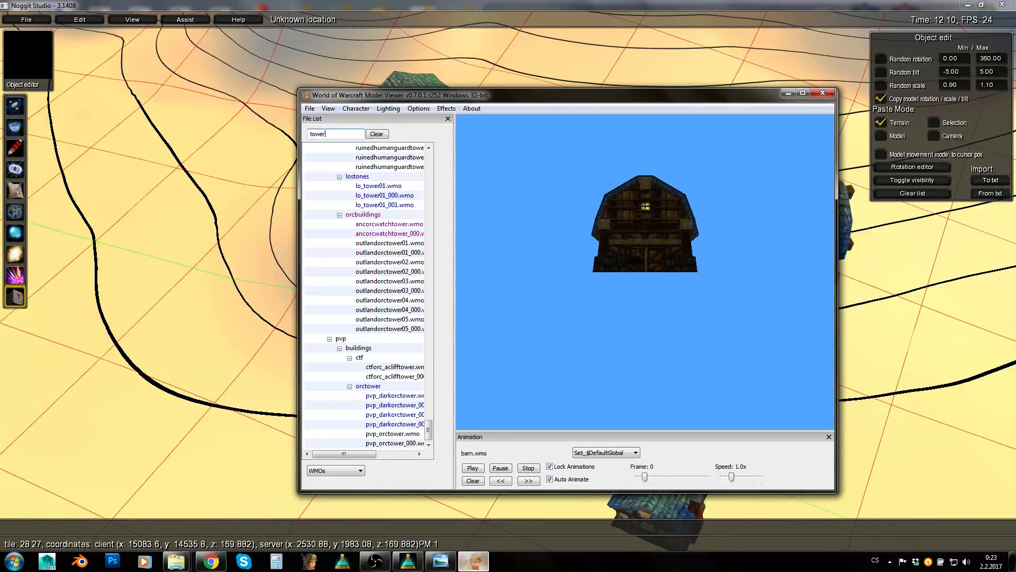
drag(429, 434, 442, 166)
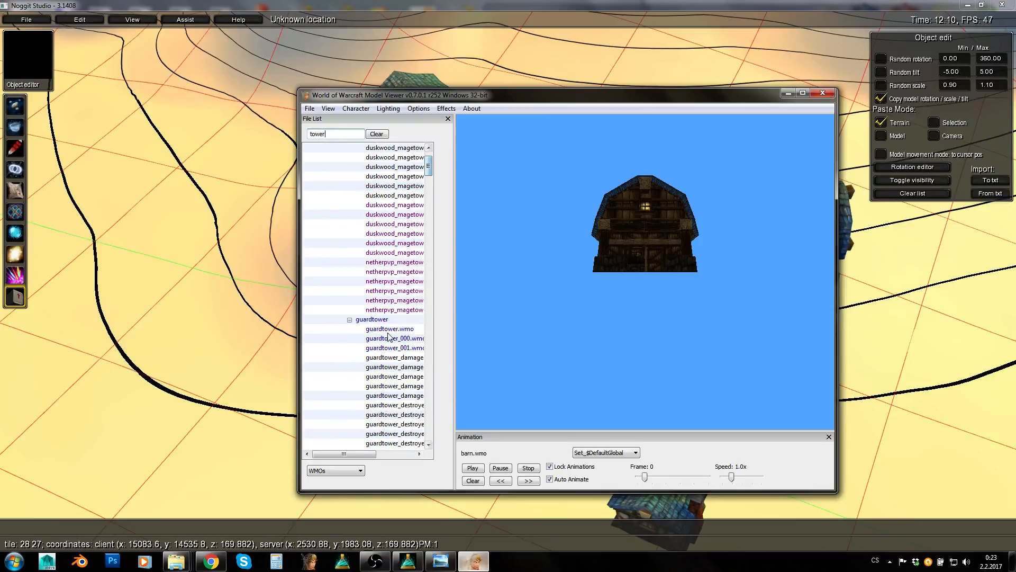
click(153, 313)
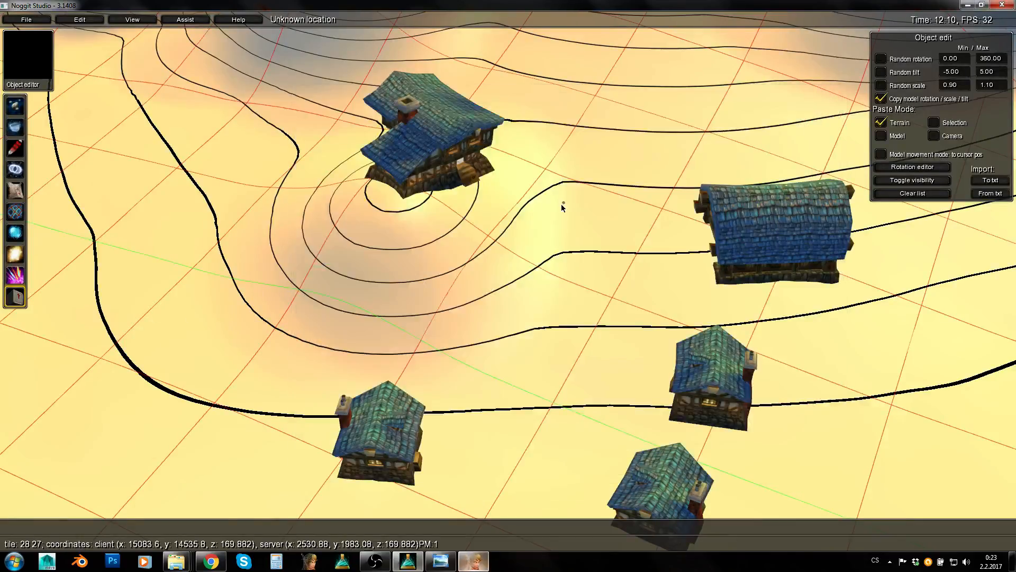
Paste the tower near the two-story house and barn, try it in different spots, and delete it
key(alt+v)
click(561, 240)
shift+right_drag(541, 212, 517, 208)
middle_drag(517, 207, 590, 293)
key(s)
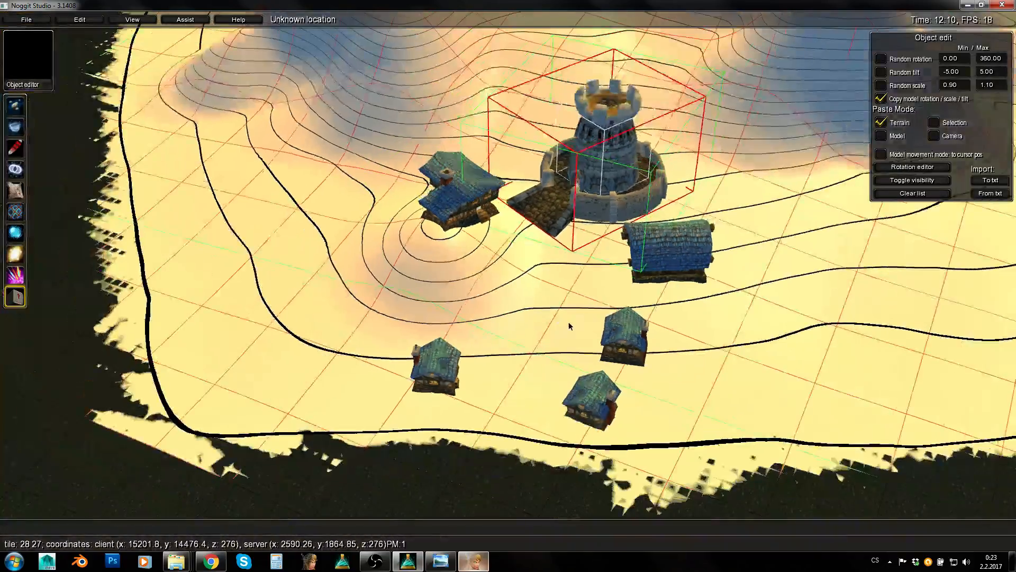
middle_drag(471, 340, 255, 449)
key(Delete)
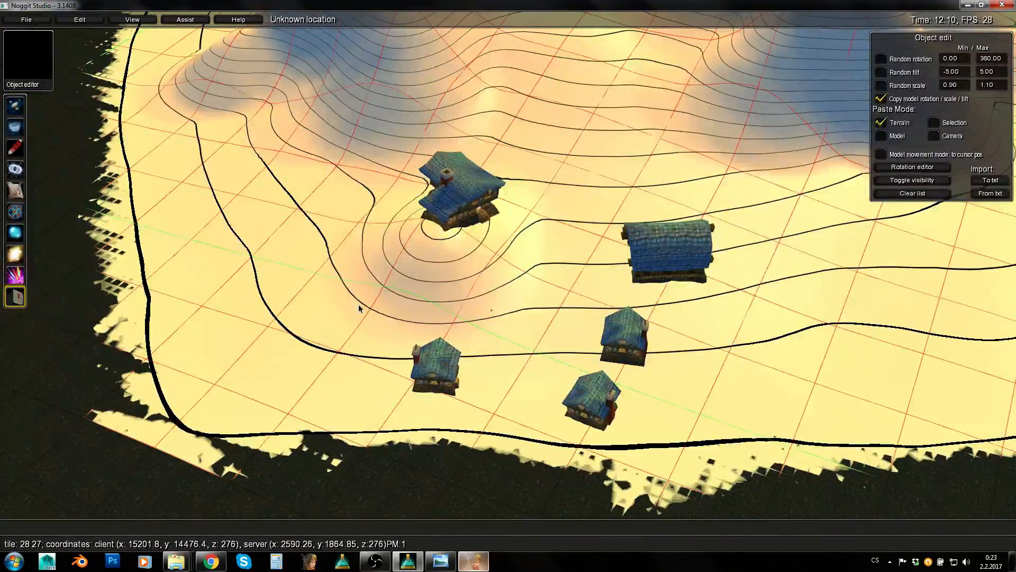
Raise the terrain in front of the two-story house's entrance steps with the Raise/Lower brush
key(w)
key(2)
mouse_move(501, 297)
right_down()
mouse_move(519, 252)
mouse_move(508, 293)
right_up()
key(w)
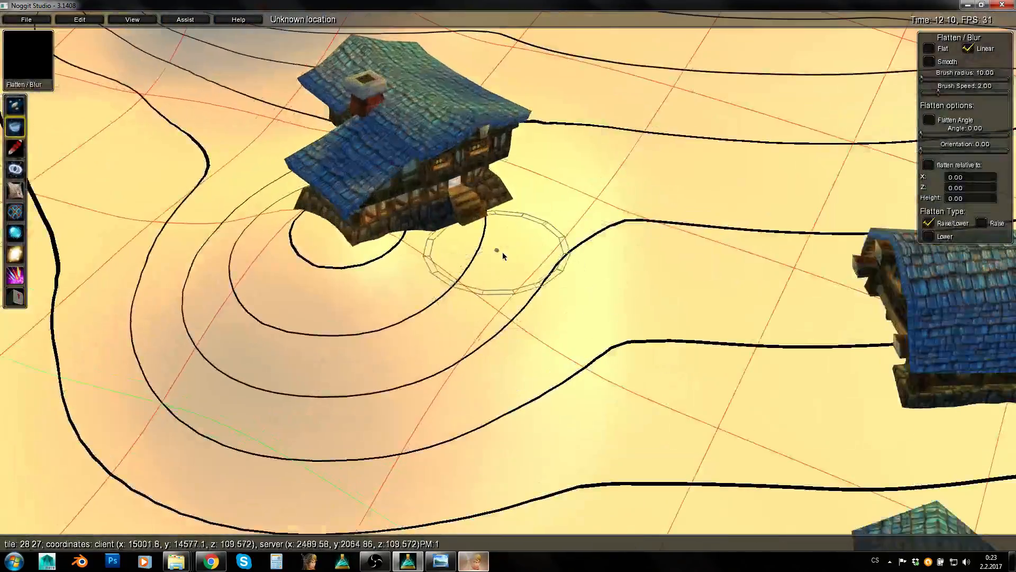
key(1)
mouse_move(495, 242)
shift+mouse_down()
mouse_move(540, 256)
mouse_move(565, 287)
mouse_move(541, 237)
shift+mouse_up()
key(s)
right_drag(560, 236, 619, 277)
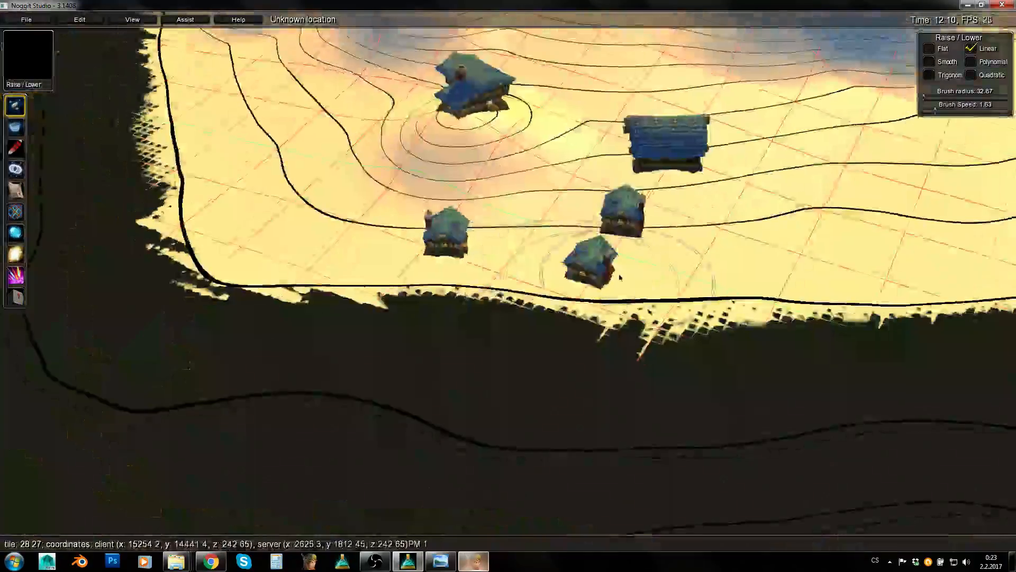
Raise the terrain between the two-story house and the barn and beneath the barn with brush radius 32.67
key(w)
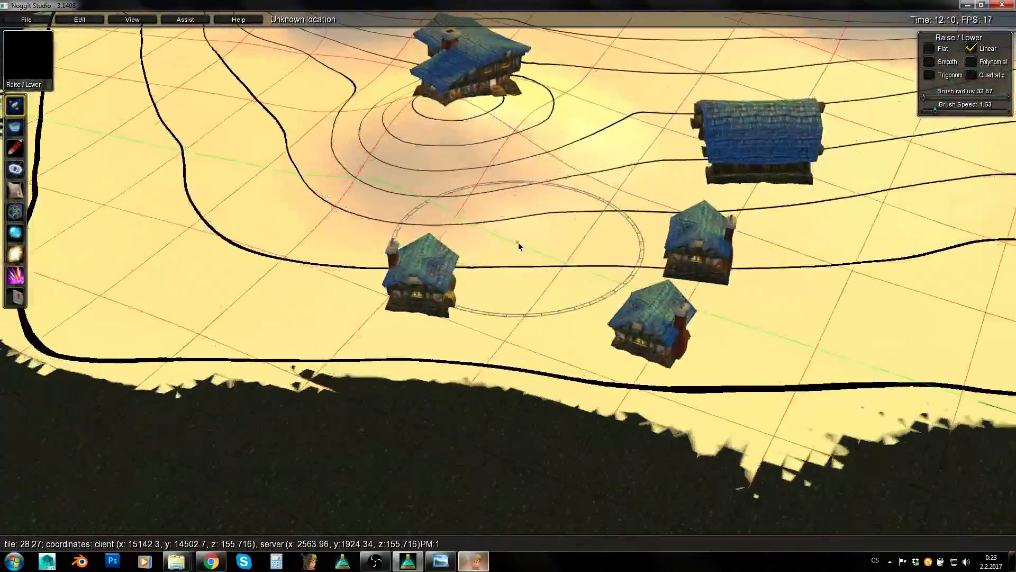
right_drag(580, 249, 619, 206)
key(w)
right_drag(497, 220, 562, 213)
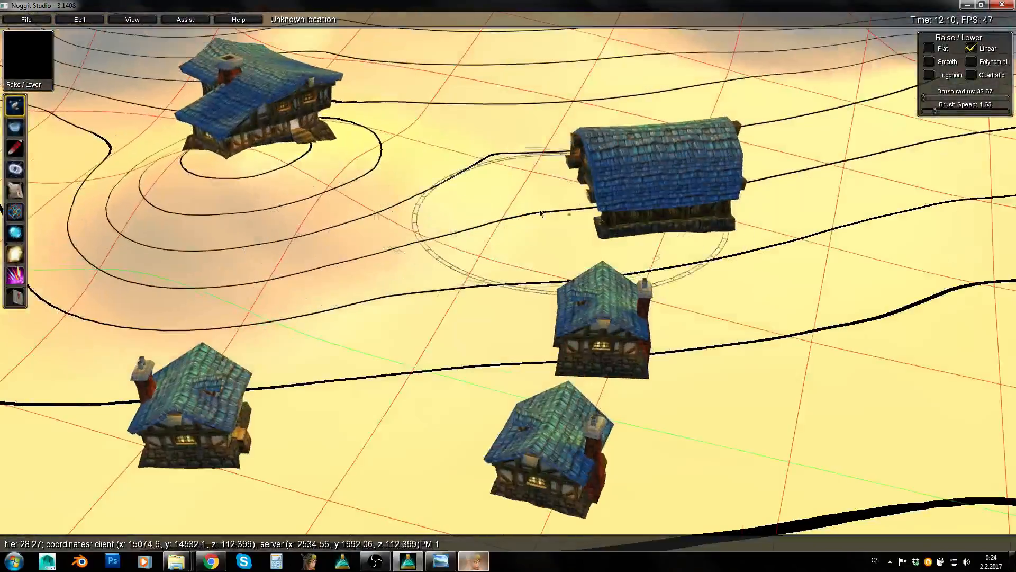
shift+drag(540, 212, 675, 204)
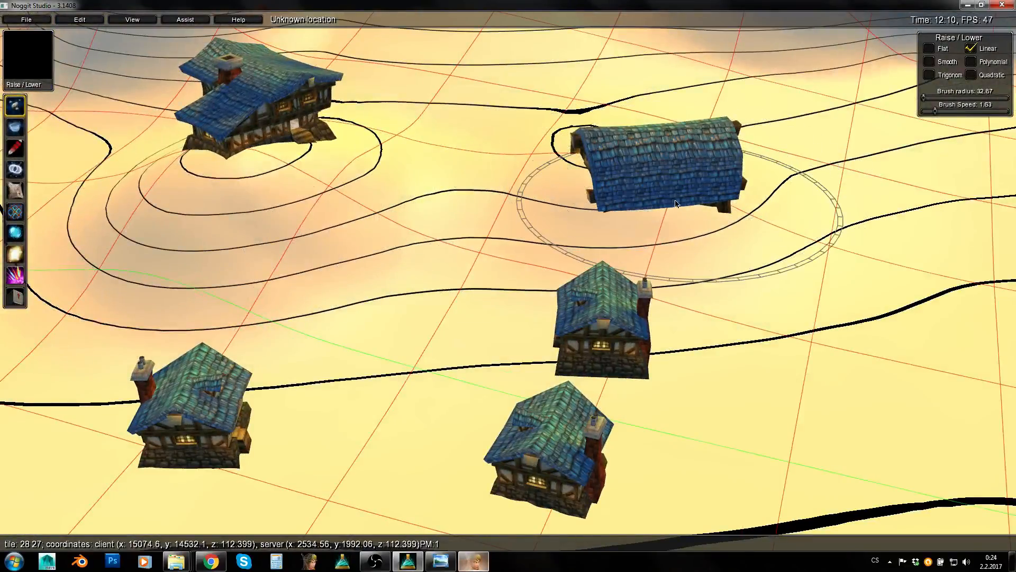
key(2)
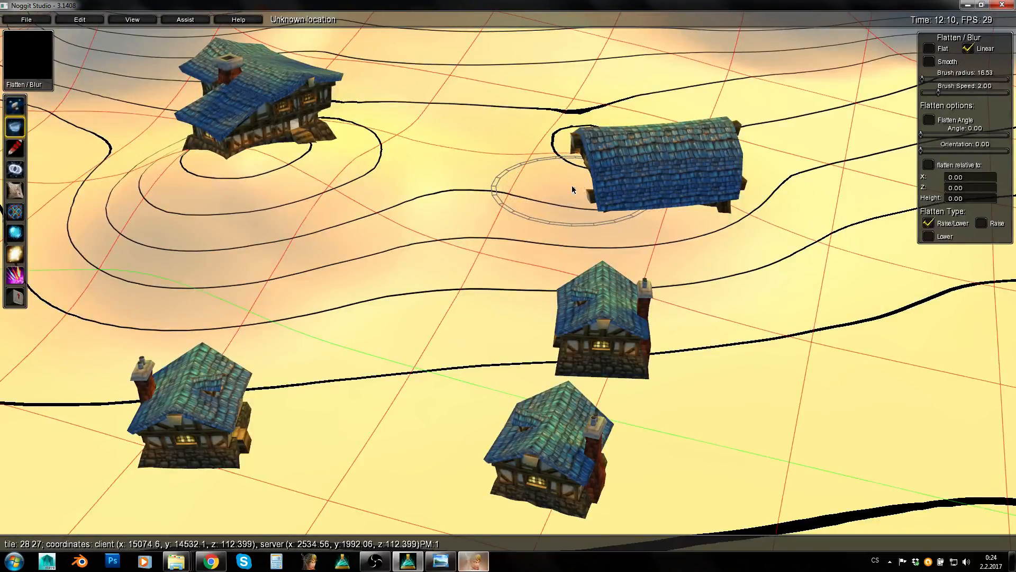
key(s)
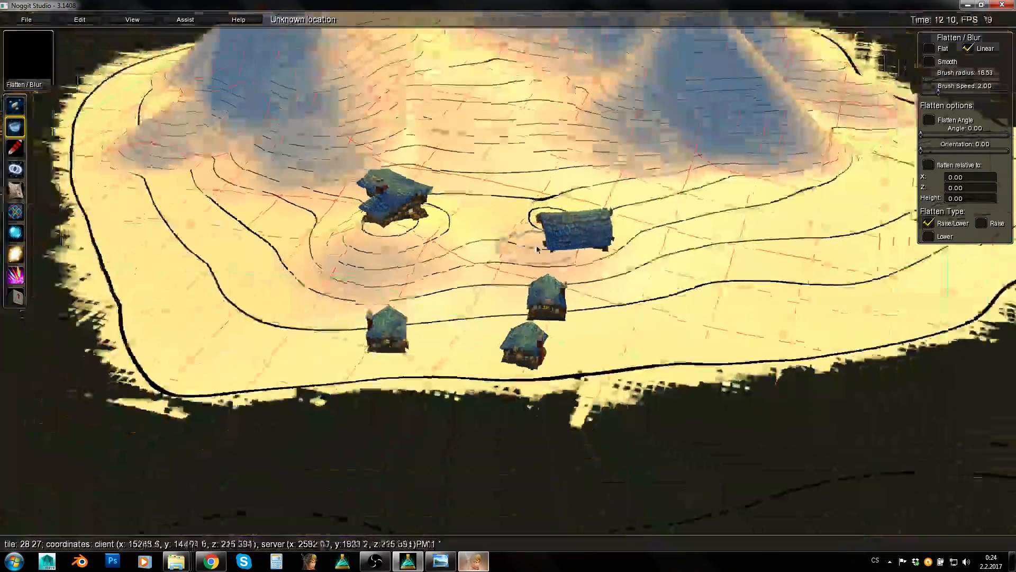
mouse_move(497, 328)
right_down()
mouse_move(489, 408)
mouse_move(499, 343)
right_up()
key(w)
key(w)
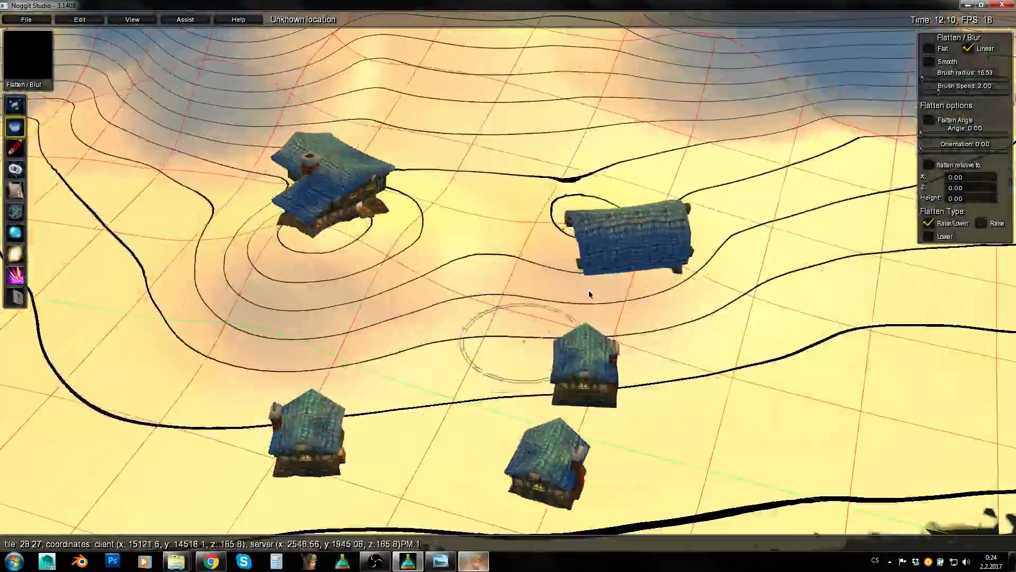
Rotate and reposition the barn and the small house nearest the coast so they line up with the other village buildings
click(21, 299)
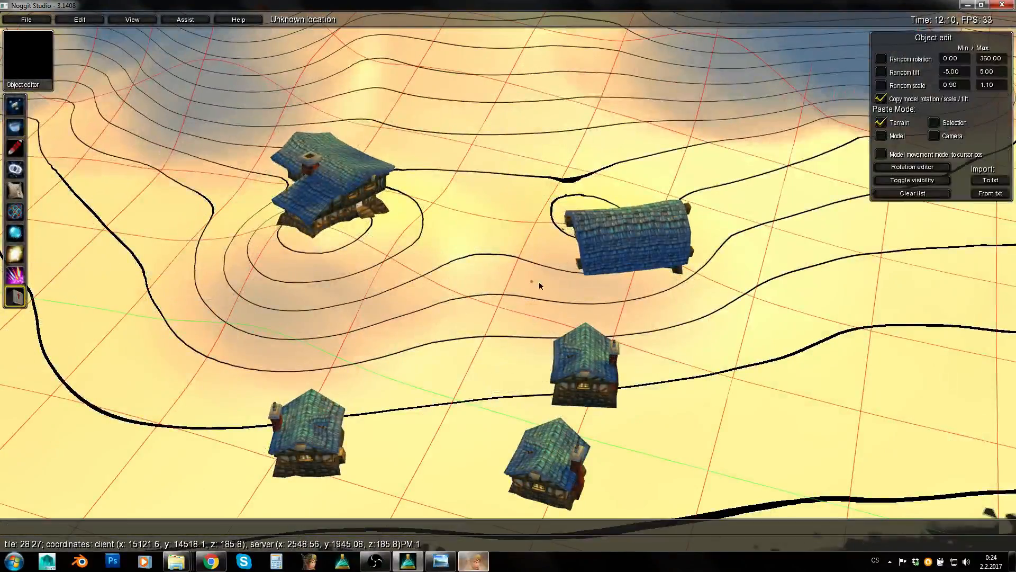
middle_drag(603, 256, 566, 255)
click(482, 271)
key(s)
right_drag(474, 274, 571, 239)
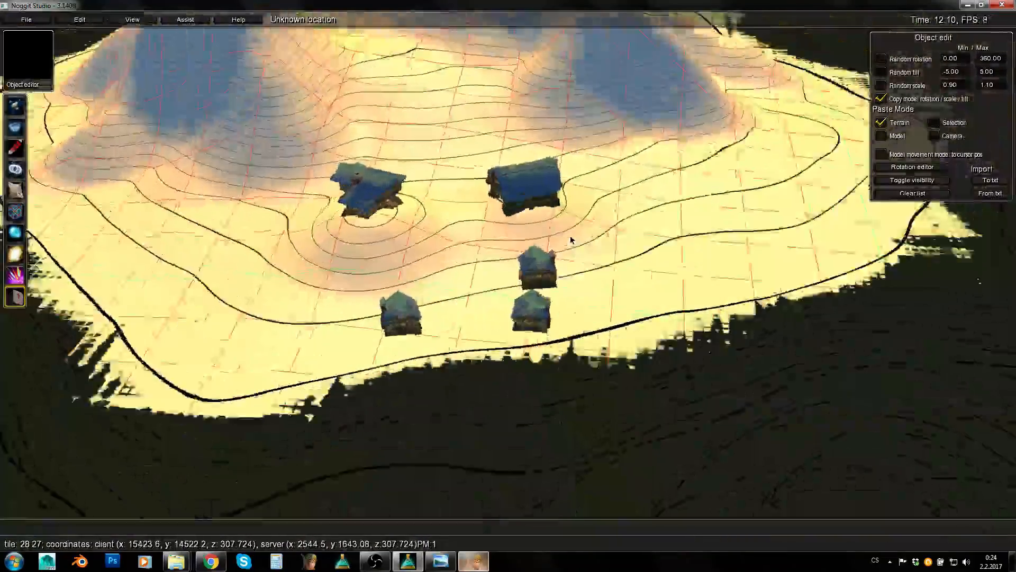
key(w)
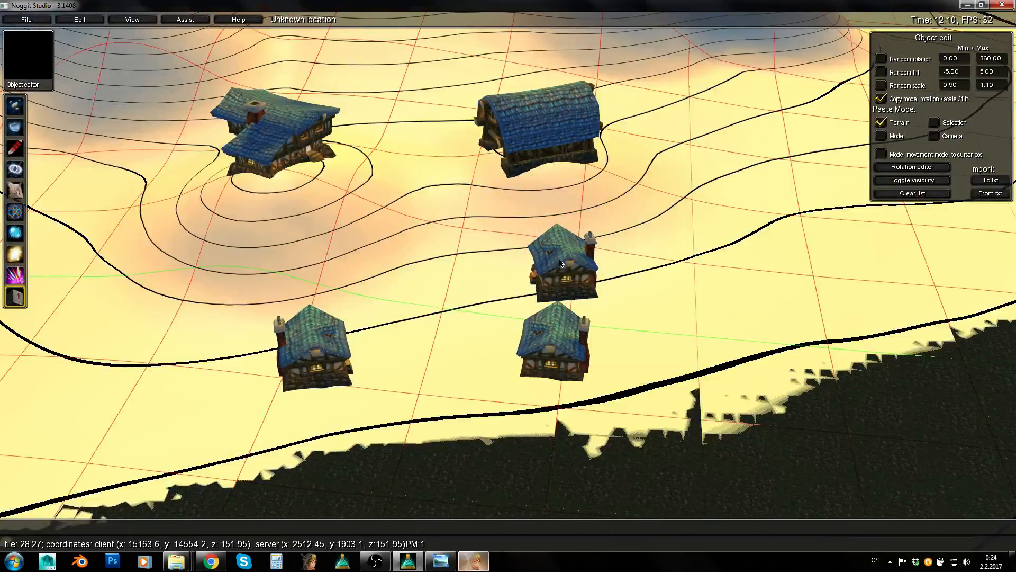
Flatten the sloping ground in front of the barn with the Flatten/Blur brush at radius 16.53
right_drag(487, 235, 558, 185)
key(w)
key(2)
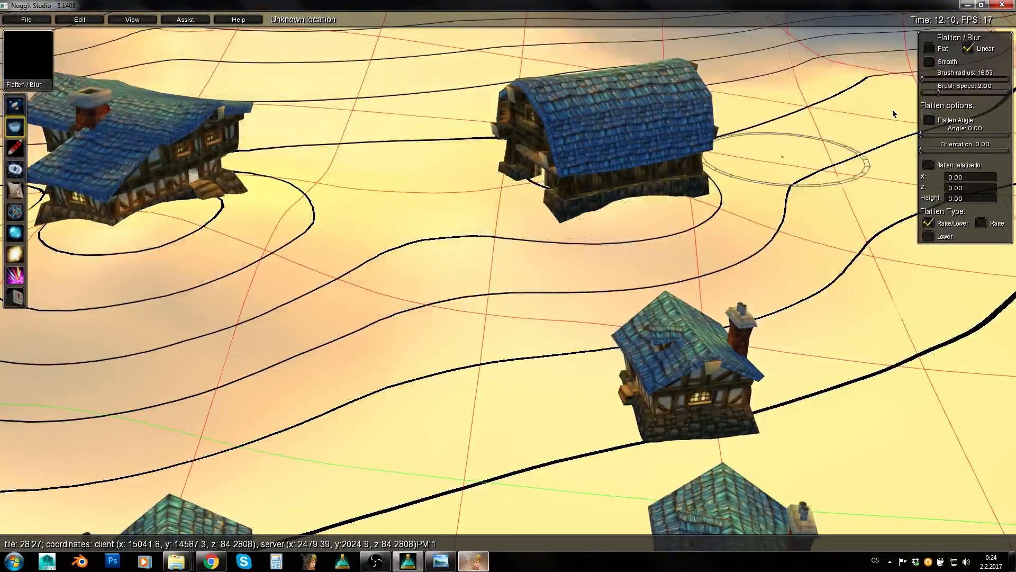
mouse_move(507, 205)
shift+mouse_down()
mouse_move(593, 212)
mouse_move(661, 196)
shift+mouse_up()
key(w)
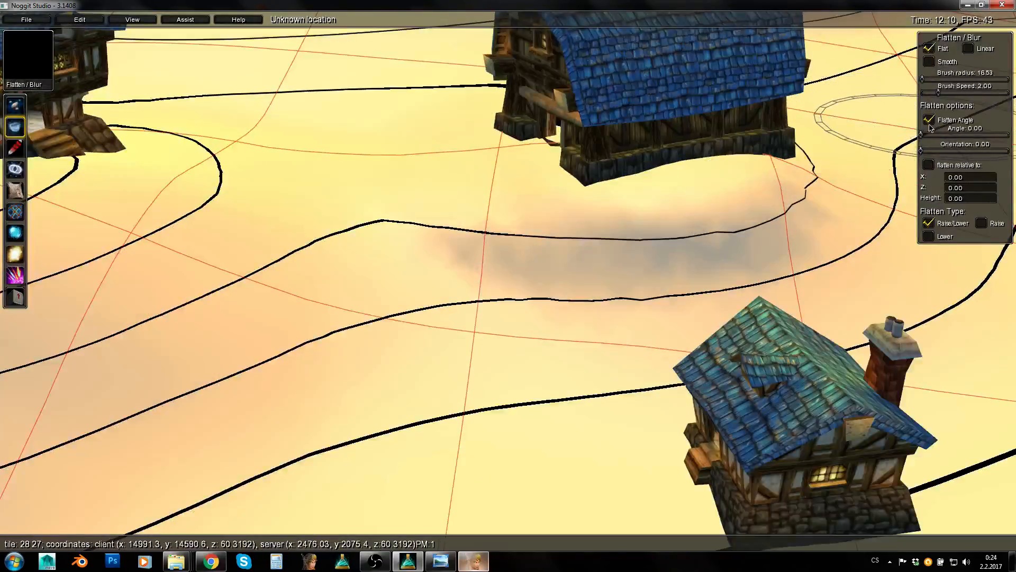
Set the Flatten brush to Flat with radius 17.00 and speed 5.27, without Flatten Angle and with flattening relative to a point
mouse_move(508, 184)
mouse_down()
mouse_move(560, 193)
mouse_move(514, 173)
mouse_up()
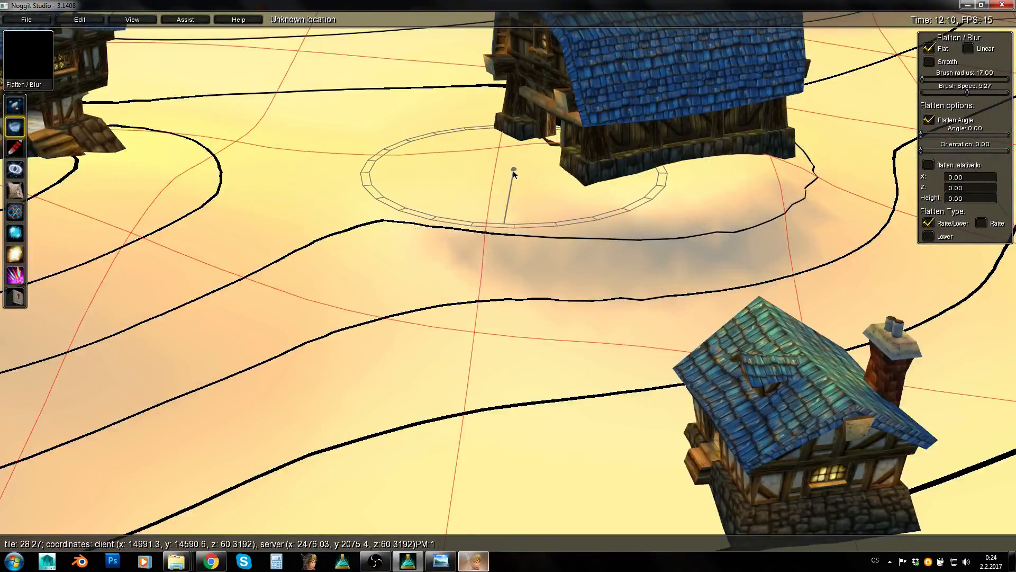
right_drag(513, 173, 510, 257)
key(q)
key(e)
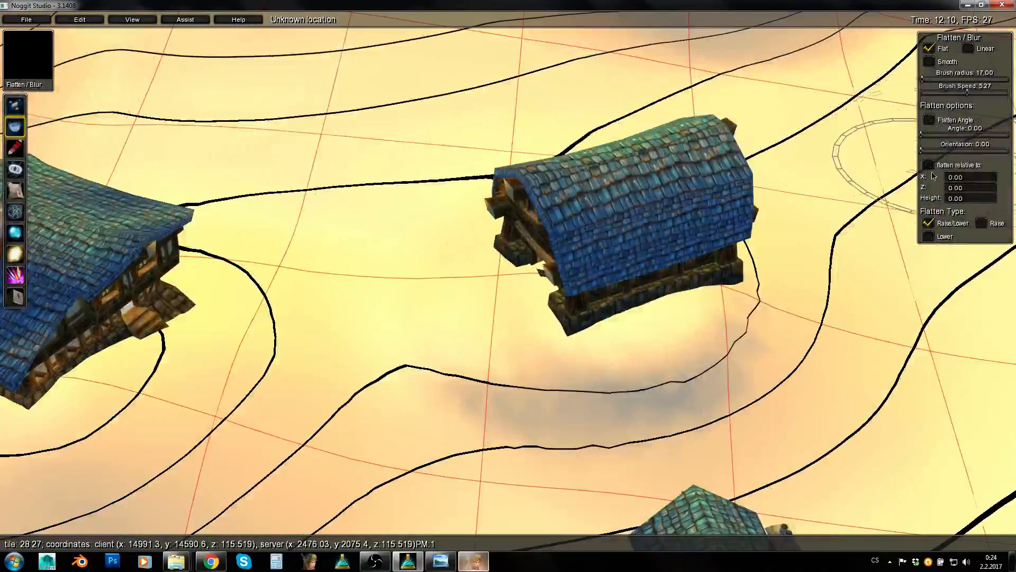
right_drag(530, 290, 527, 297)
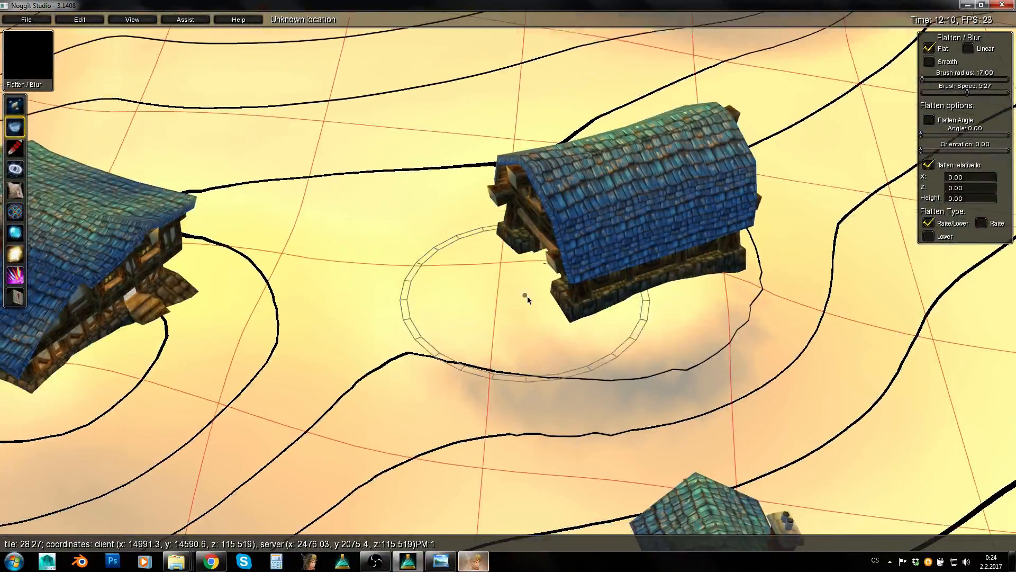
Lock the flatten reference point beside the barn at height 19.32 and level the terrain beneath the barn
key(w)
key(f)
mouse_move(525, 290)
shift+mouse_down()
mouse_move(551, 236)
mouse_move(664, 195)
shift+mouse_up()
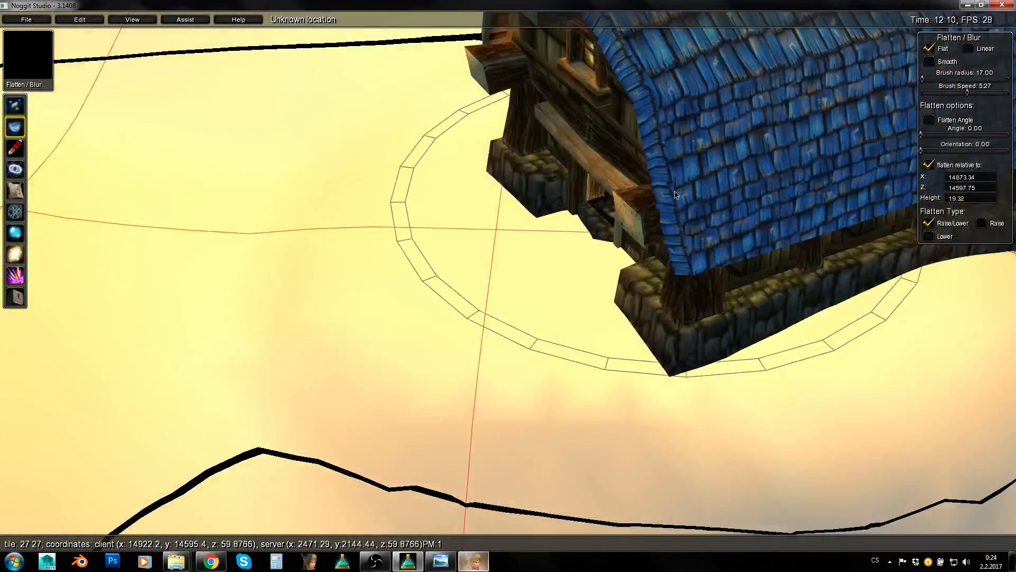
Lock the flatten reference point beside the two-story house at height 22.75 and level the terrain beneath that house
key(s)
key(a)
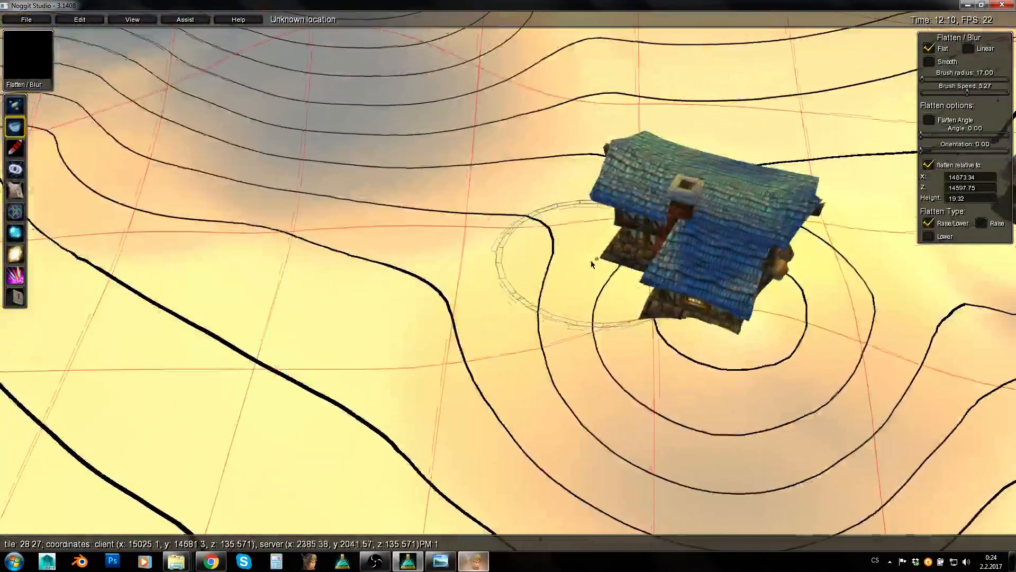
right_drag(591, 259, 659, 272)
key(w)
key(f)
mouse_move(660, 272)
shift+mouse_down()
mouse_move(621, 255)
mouse_move(625, 204)
mouse_move(619, 254)
mouse_move(683, 279)
mouse_move(737, 279)
mouse_move(761, 217)
shift+mouse_up()
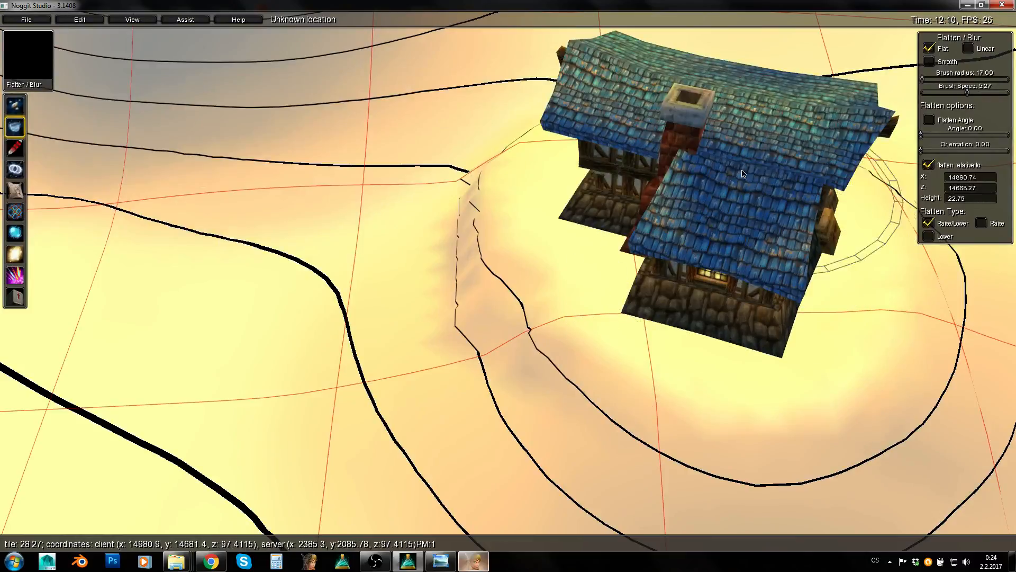
Level the terrain beneath the pair of small houses below the barn relative to height 5.17
key(s)
key(d)
key(w)
mouse_move(563, 263)
shift+mouse_down()
mouse_move(596, 254)
mouse_move(577, 281)
mouse_move(580, 263)
mouse_move(613, 255)
mouse_move(539, 254)
mouse_move(614, 338)
mouse_move(585, 241)
mouse_move(571, 335)
mouse_move(582, 402)
mouse_move(551, 245)
mouse_move(542, 375)
mouse_move(534, 252)
mouse_move(587, 387)
shift+mouse_up()
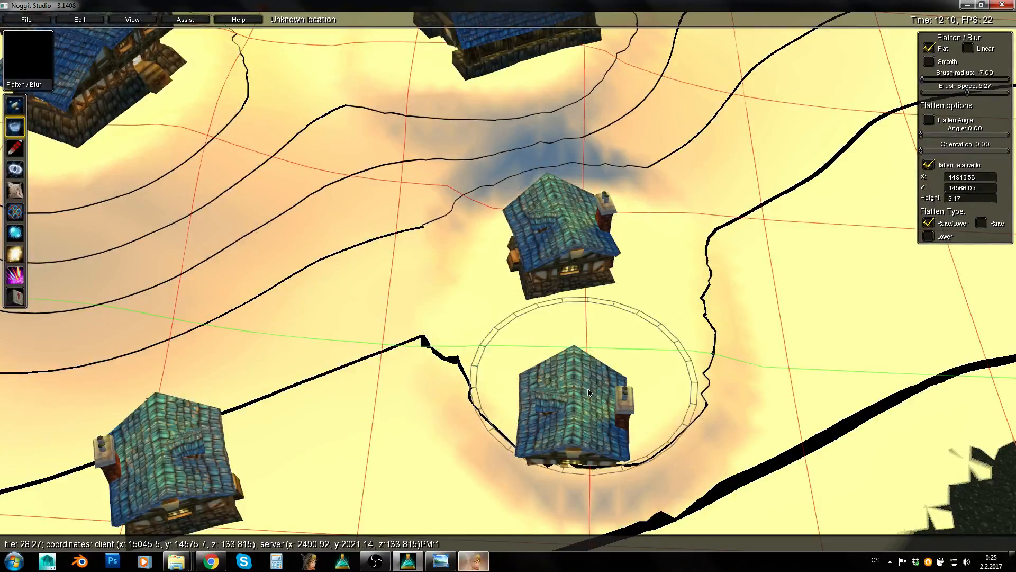
Lock the flatten reference point at height 2.72 and level the terrain around the lone small house below the two-story house
right_drag(608, 371, 478, 366)
key(f)
mouse_move(370, 356)
shift+mouse_down()
mouse_move(343, 287)
mouse_move(359, 306)
mouse_move(402, 265)
mouse_move(316, 302)
shift+mouse_up()
key(s)
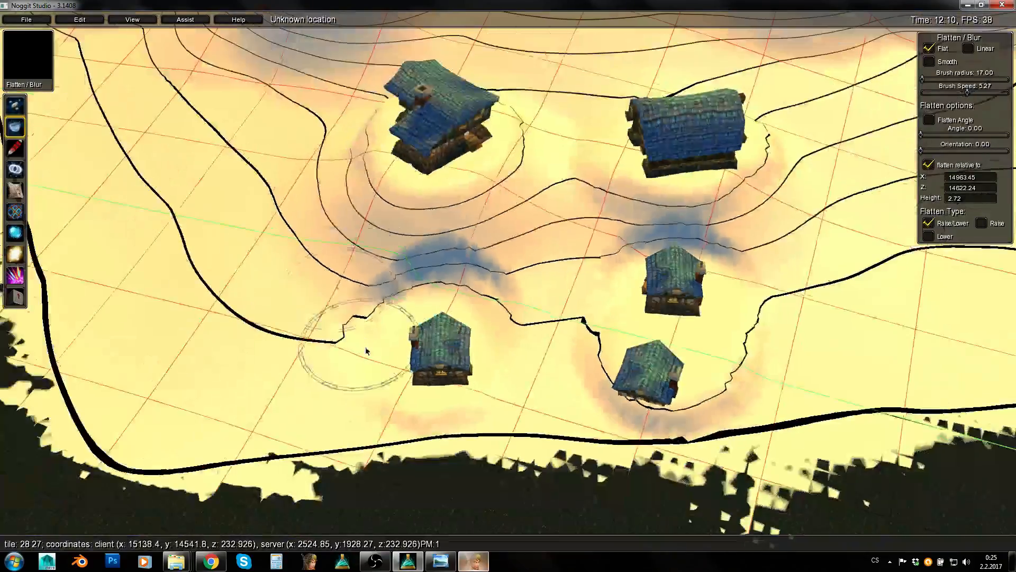
mouse_move(433, 332)
shift+mouse_down()
mouse_move(447, 302)
mouse_move(399, 311)
mouse_move(430, 303)
mouse_move(412, 301)
shift+mouse_up()
Turn off flattening relative to a point and flatten the ground on the outer side of the lone small house
key(w)
click(929, 164)
key(a)
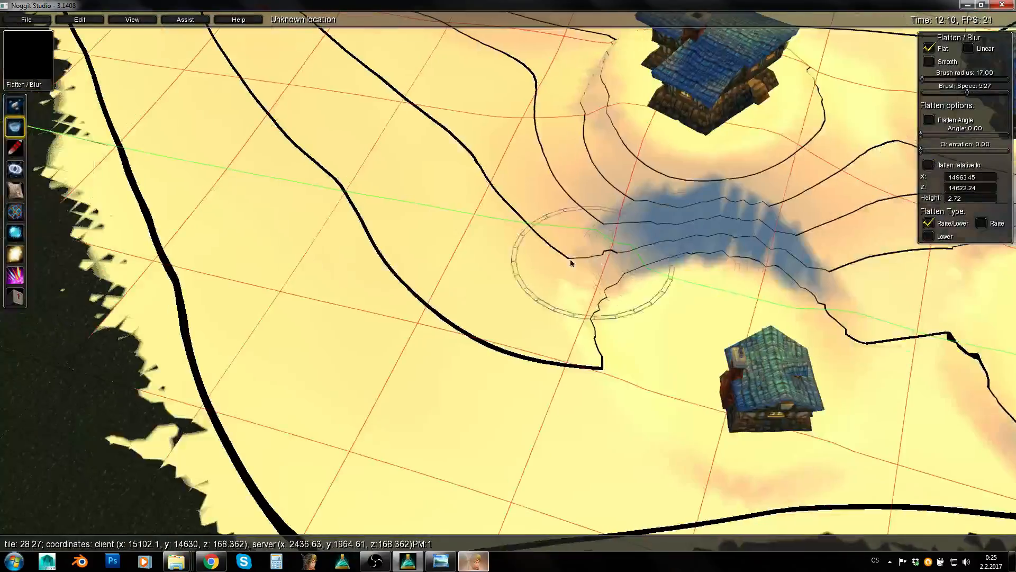
mouse_move(570, 259)
shift+mouse_down()
mouse_move(625, 335)
mouse_move(572, 304)
mouse_move(505, 215)
mouse_move(565, 281)
mouse_move(517, 215)
mouse_move(506, 303)
mouse_move(673, 322)
mouse_move(681, 313)
mouse_move(679, 347)
mouse_move(727, 333)
shift+mouse_up()
Flatten the ground along the barn's front edge to extend the slope between the barn and the small houses
key(s)
key(d)
key(w)
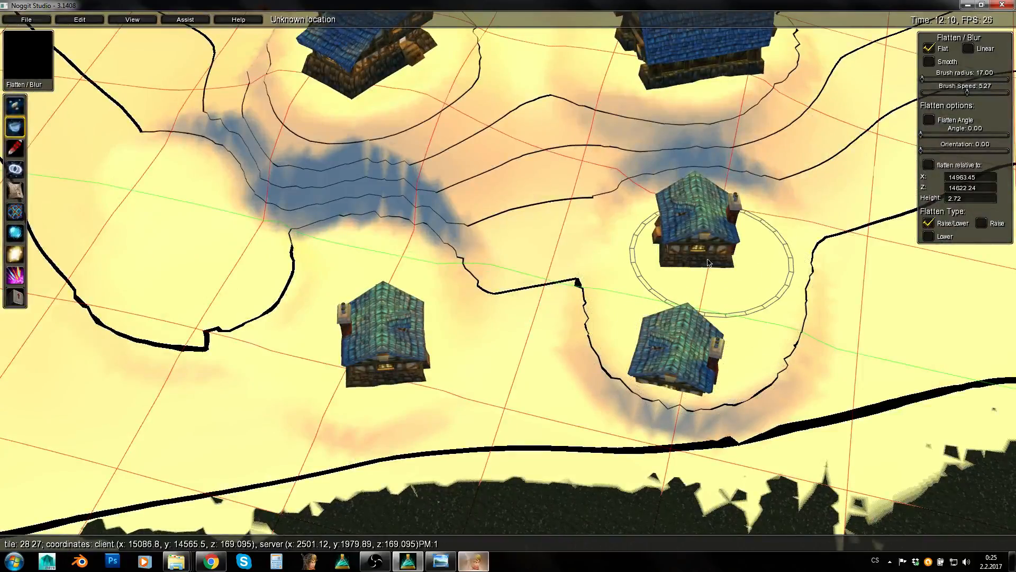
key(s)
mouse_move(616, 156)
shift+mouse_down()
mouse_move(703, 162)
mouse_move(731, 179)
mouse_move(726, 137)
shift+mouse_up()
shift+drag(750, 183, 766, 185)
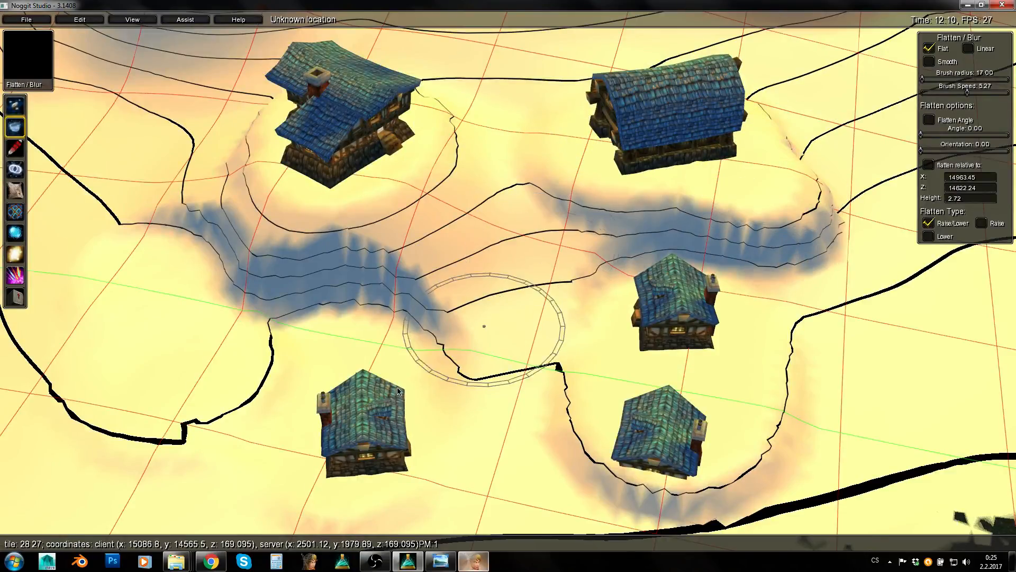
Move the lone small house back toward the slope and adjust the two-story house on its flattened plateau
click(15, 297)
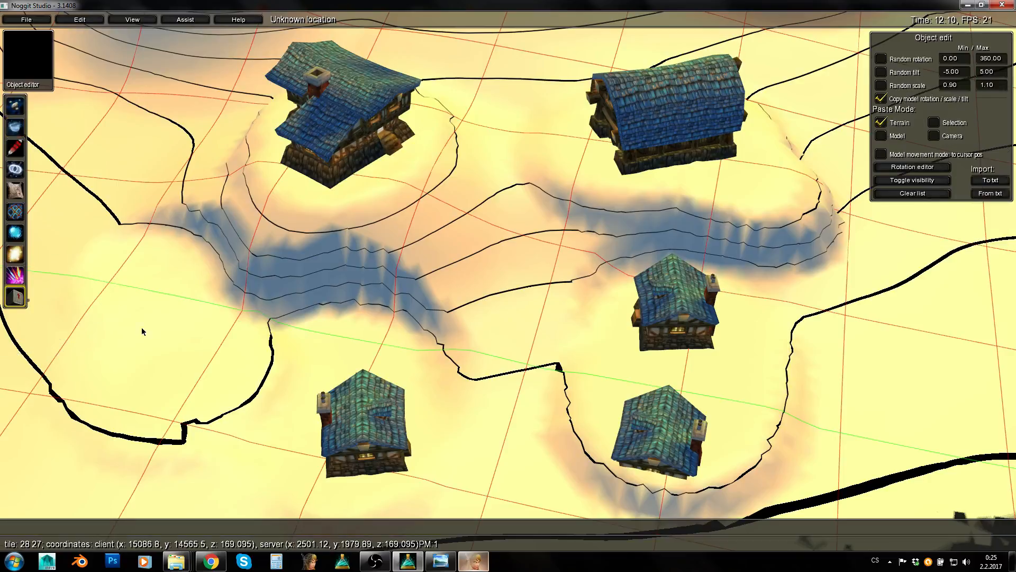
middle_drag(359, 402, 337, 321)
click(383, 121)
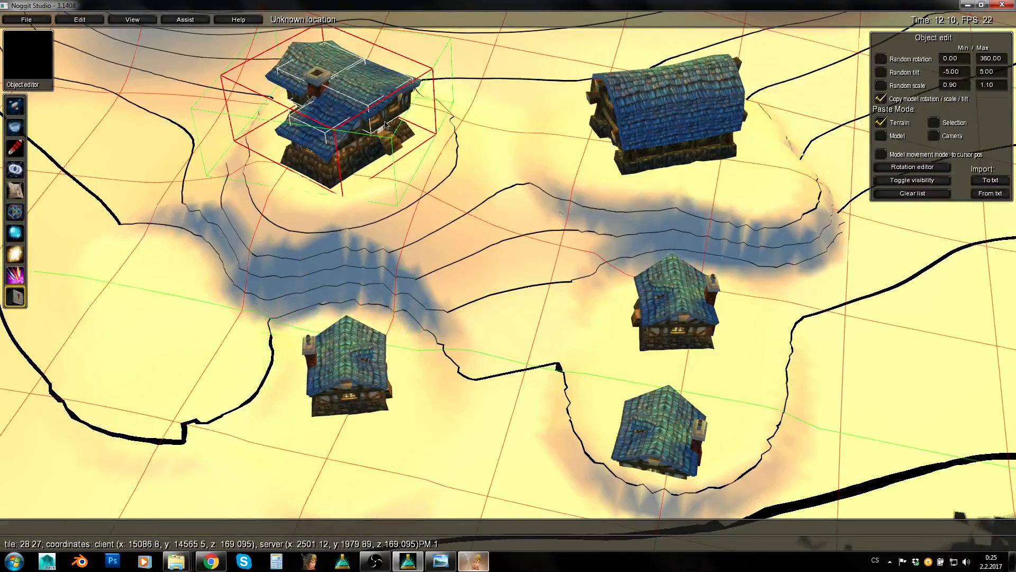
right_drag(383, 121, 500, 160)
key(w)
key(w)
middle_drag(537, 230, 547, 241)
click(549, 242)
key(s)
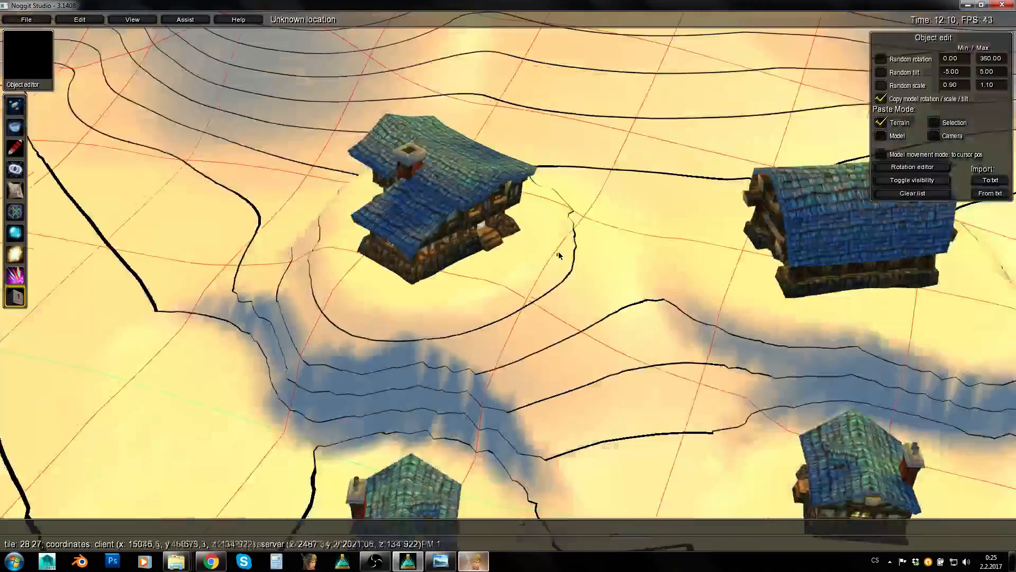
Blur the jagged terrain edge between the small houses with the Linear Flatten/Blur brush at radius 12.80
key(2)
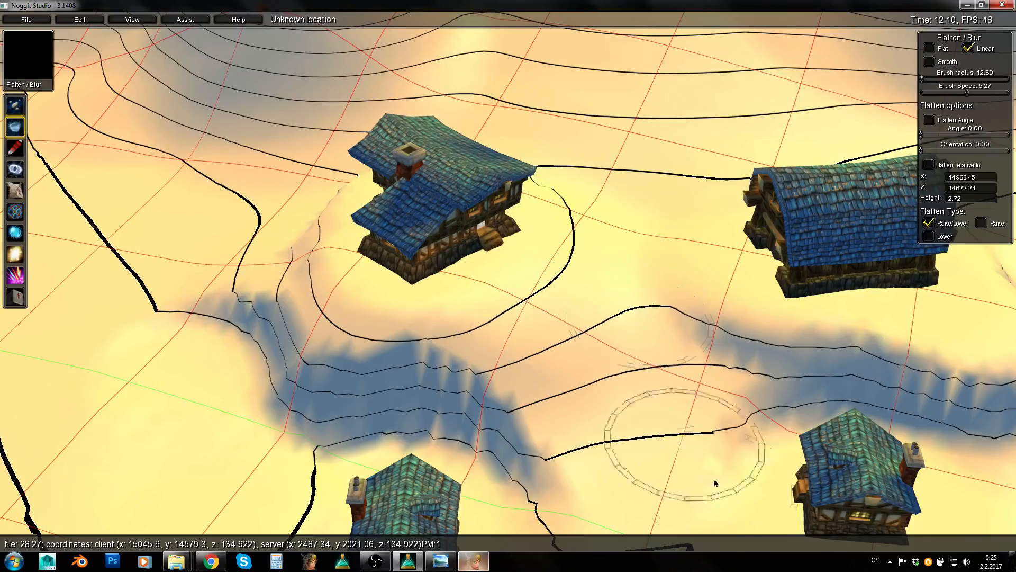
right_drag(623, 366, 647, 387)
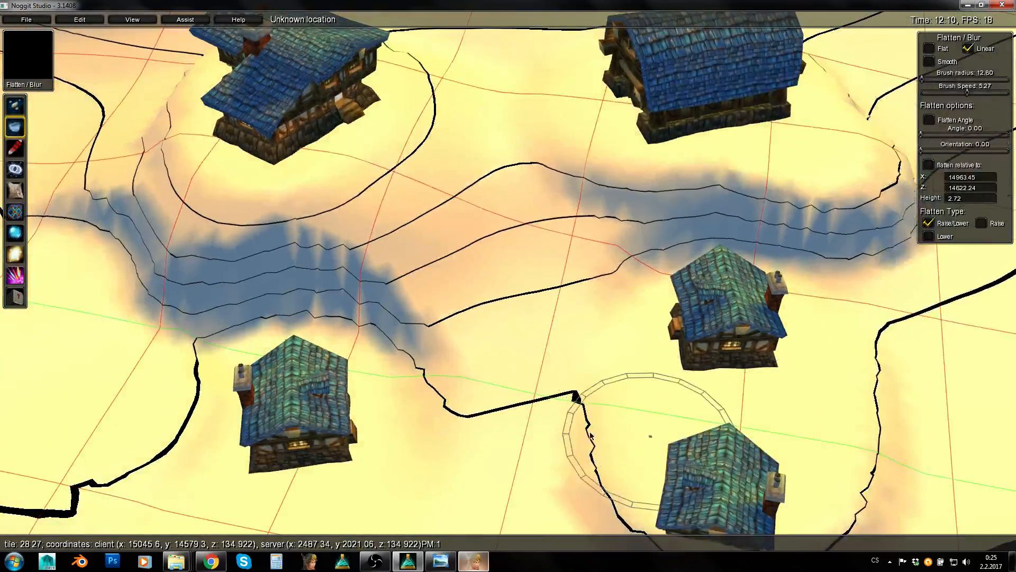
drag(590, 435, 428, 467)
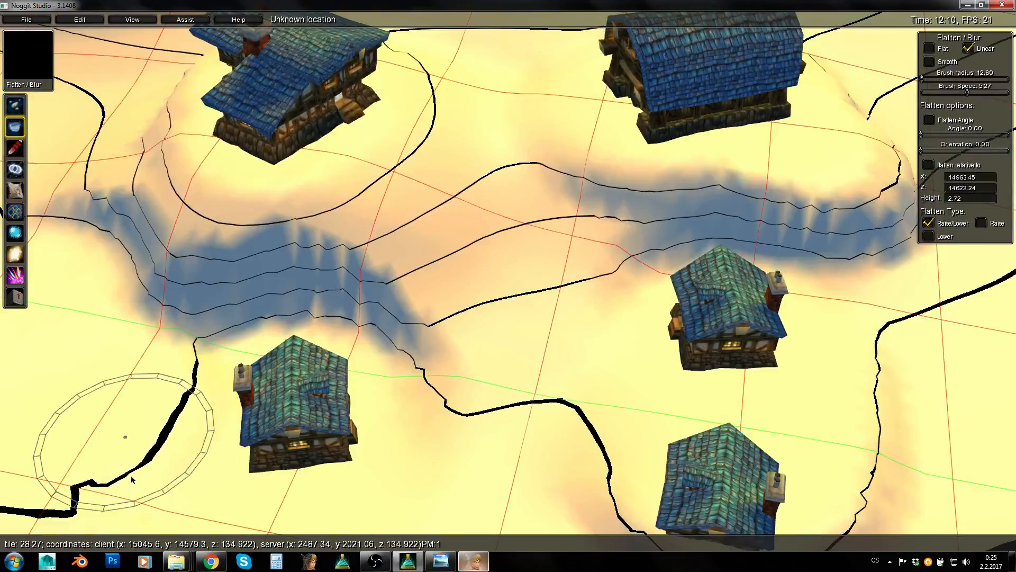
key(e)
Adjust the height of the lone small house so its base sits on the leveled ground
click(15, 296)
key(q)
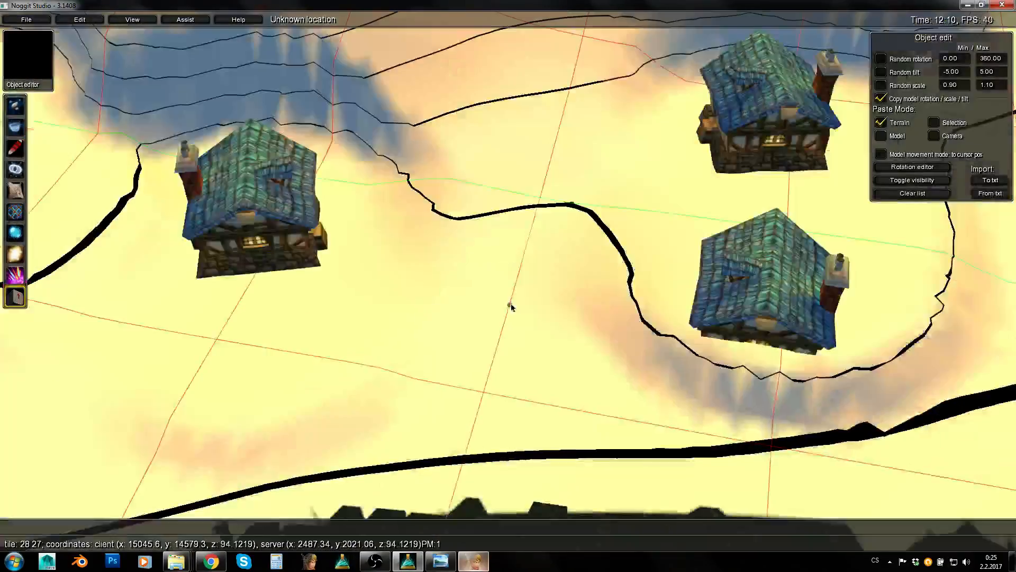
right_drag(510, 306, 476, 291)
click(365, 207)
shift+middle_drag(357, 208, 428, 238)
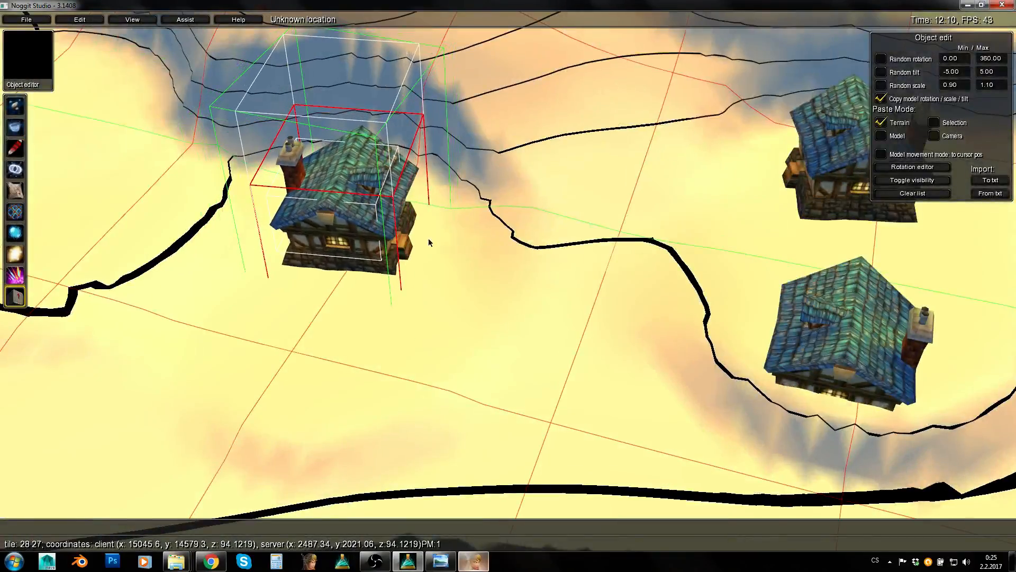
key(w)
shift+middle_drag(518, 251, 500, 272)
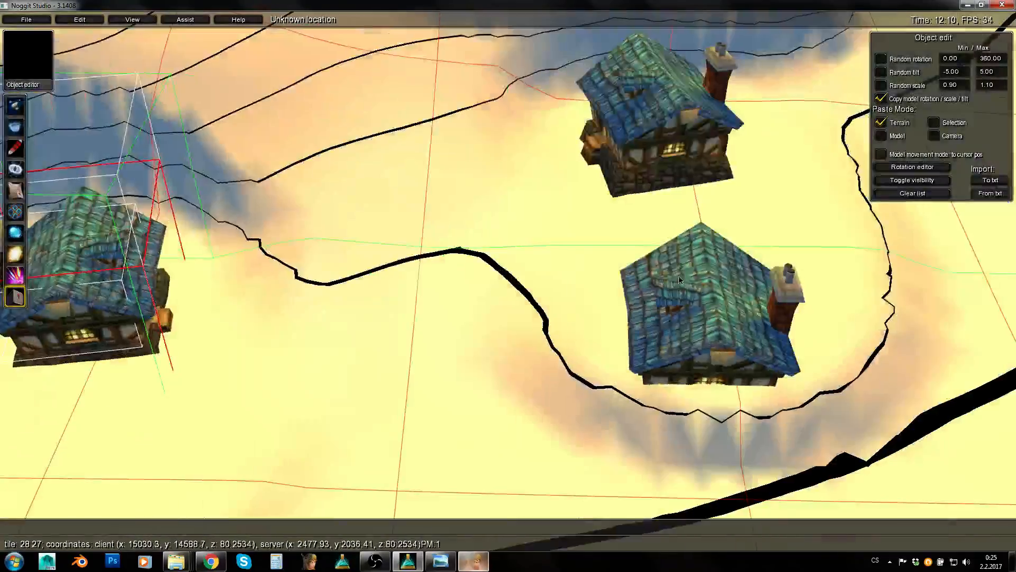
Raise the partly buried front house of the small pair, shift it back, and lower the rear house onto the ground
click(673, 292)
middle_drag(673, 292, 664, 268)
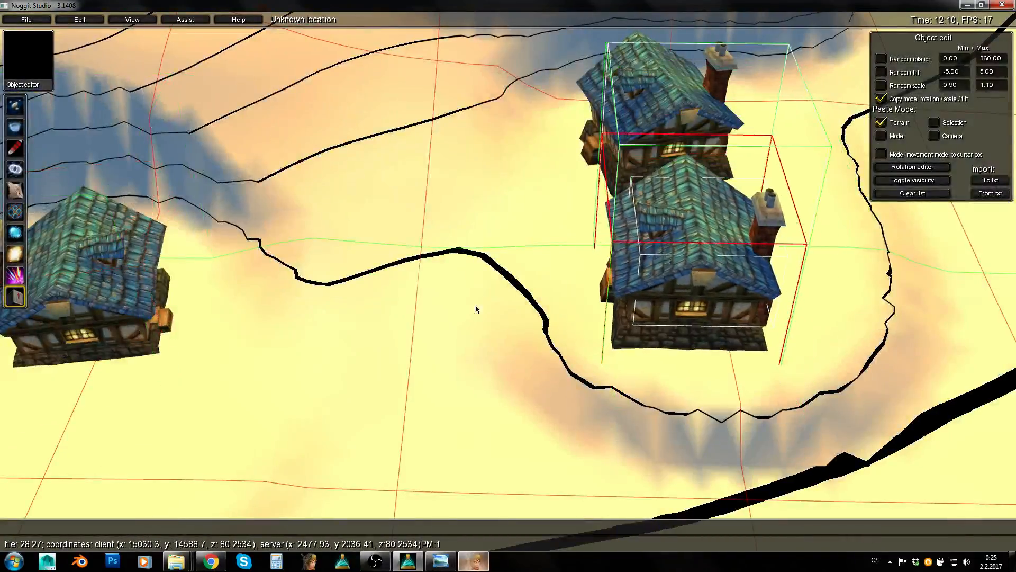
right_drag(475, 305, 703, 275)
key(a)
key(w)
mouse_move(699, 275)
shift+middle_down()
mouse_move(699, 292)
mouse_move(700, 269)
shift+middle_up()
click(408, 139)
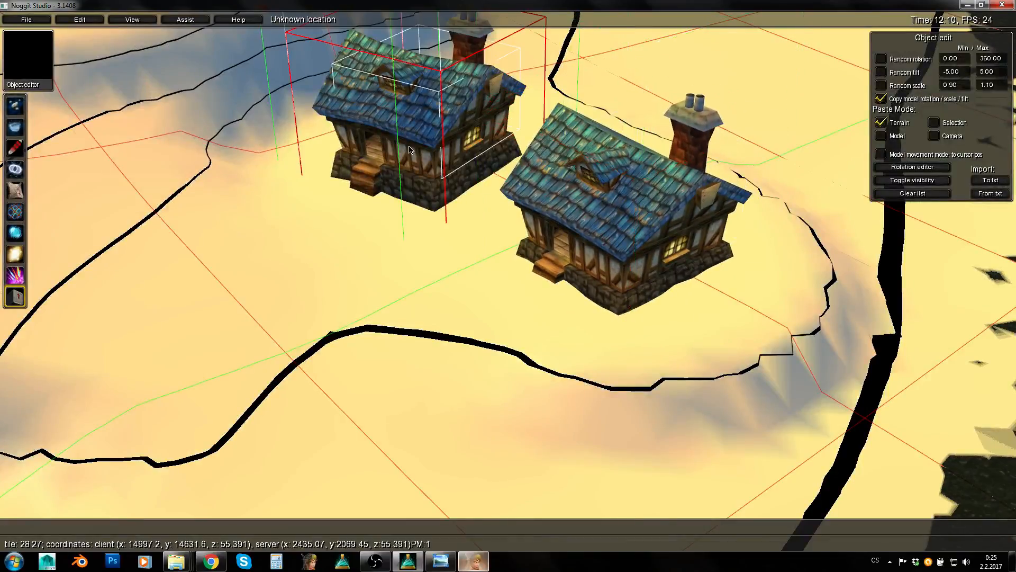
mouse_move(408, 139)
middle_down()
mouse_move(407, 126)
mouse_move(407, 140)
middle_up()
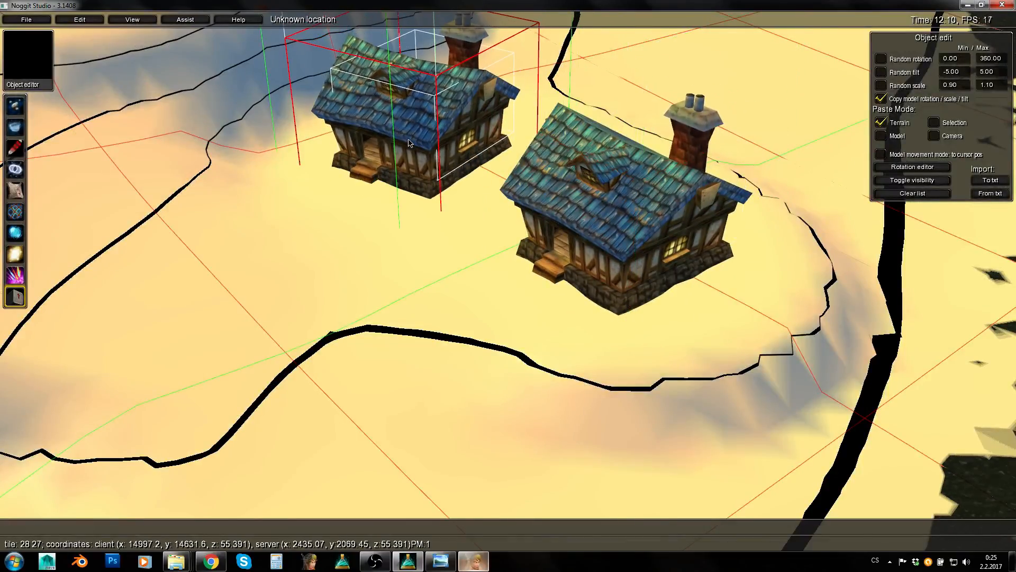
Fine-tune the placement of the barn and the two-story house so their foundations meet the leveled terrain
key(q)
right_drag(408, 140, 561, 145)
click(442, 144)
right_drag(442, 144, 489, 173)
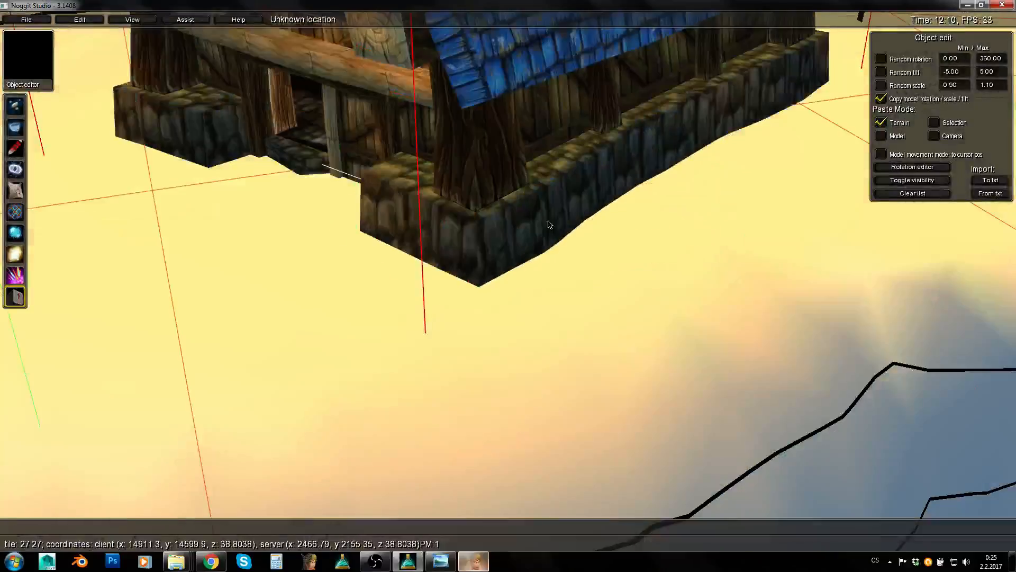
middle_drag(549, 221, 547, 220)
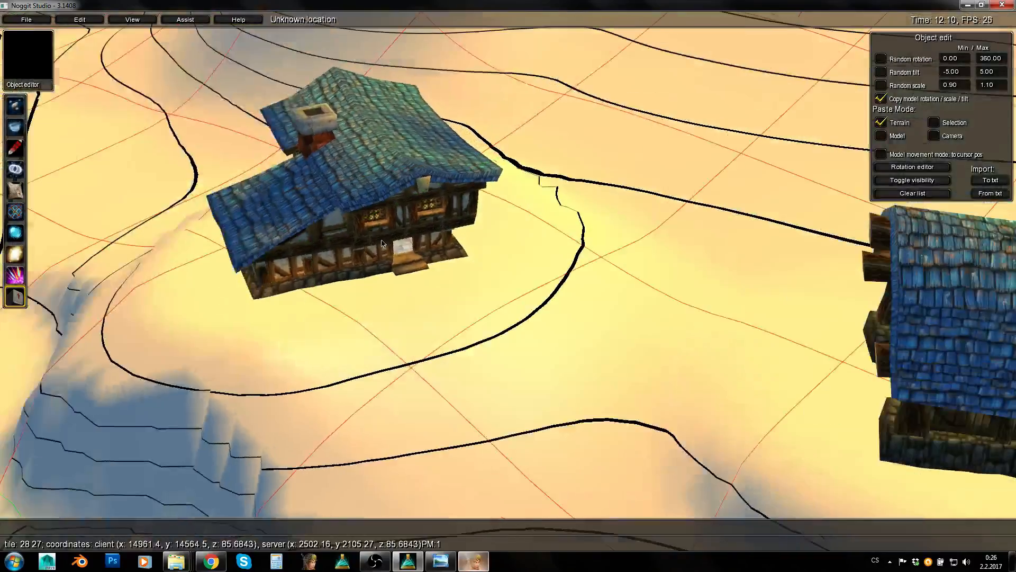
click(383, 243)
click(416, 302)
Raise the ground at the two-story house's entrance steps with the Raise/Lower brush at radius 13.54 and speed 0.60
key(1)
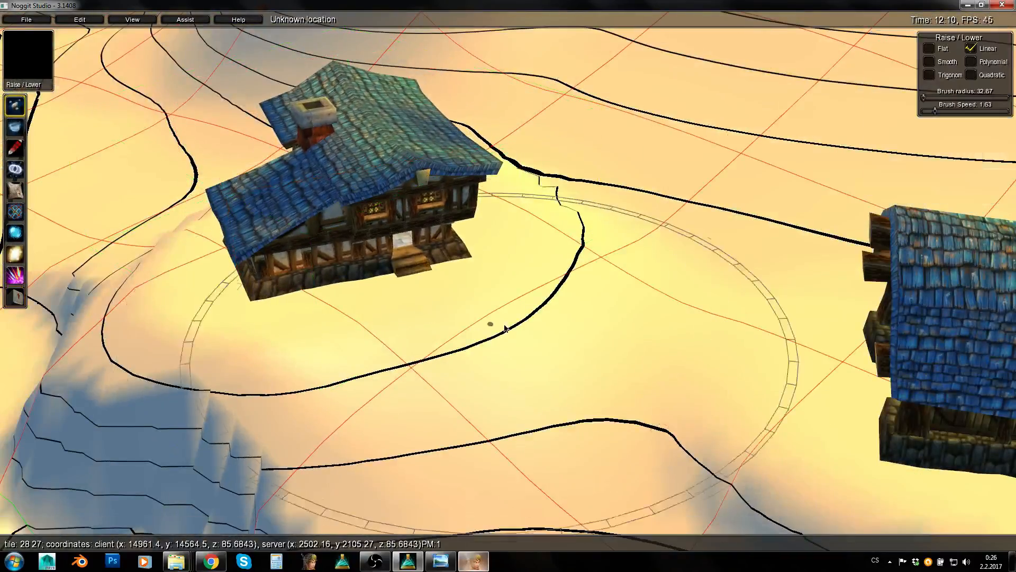
right_drag(502, 324, 492, 328)
alt+drag(492, 328, 411, 318)
mouse_move(546, 292)
mouse_down()
mouse_move(556, 289)
mouse_move(444, 289)
mouse_up()
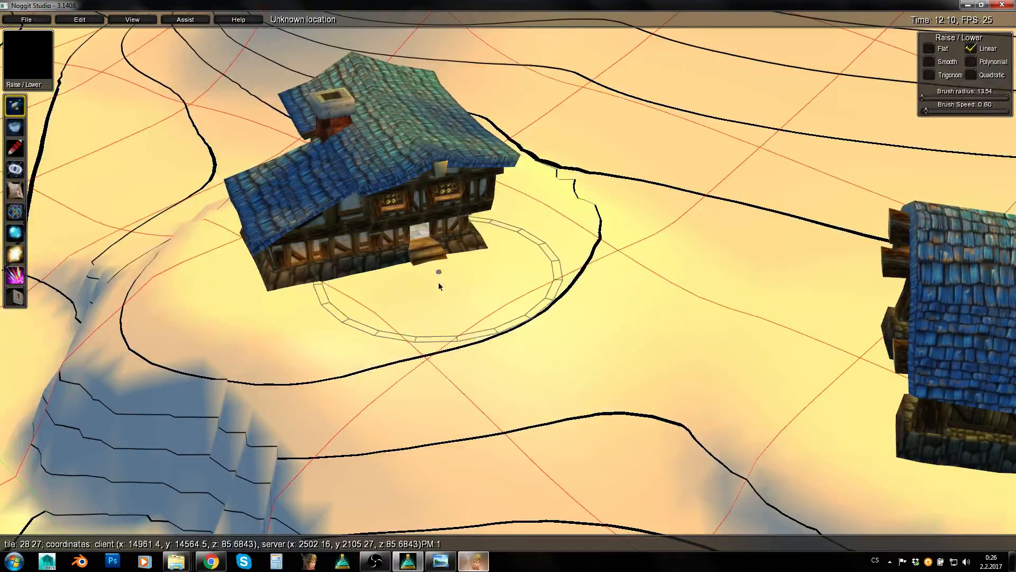
Raise a steep hill on the coast beside the barn with the Raise/Lower brush at radius 35.14 and speed 4.67
right_drag(424, 318, 762, 342)
right_drag(561, 305, 857, 344)
key(s)
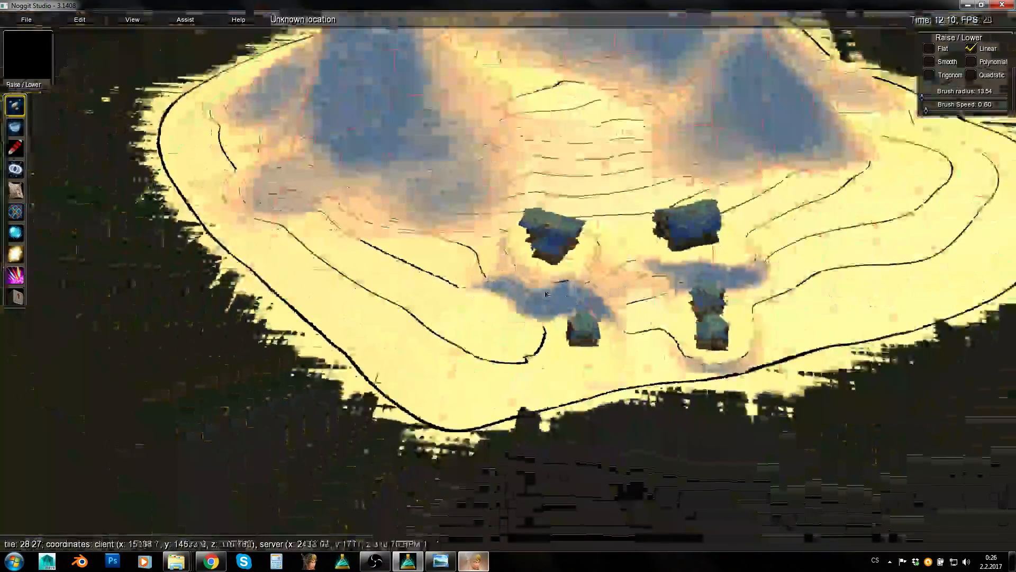
key(s)
key(w)
key(d)
key(s)
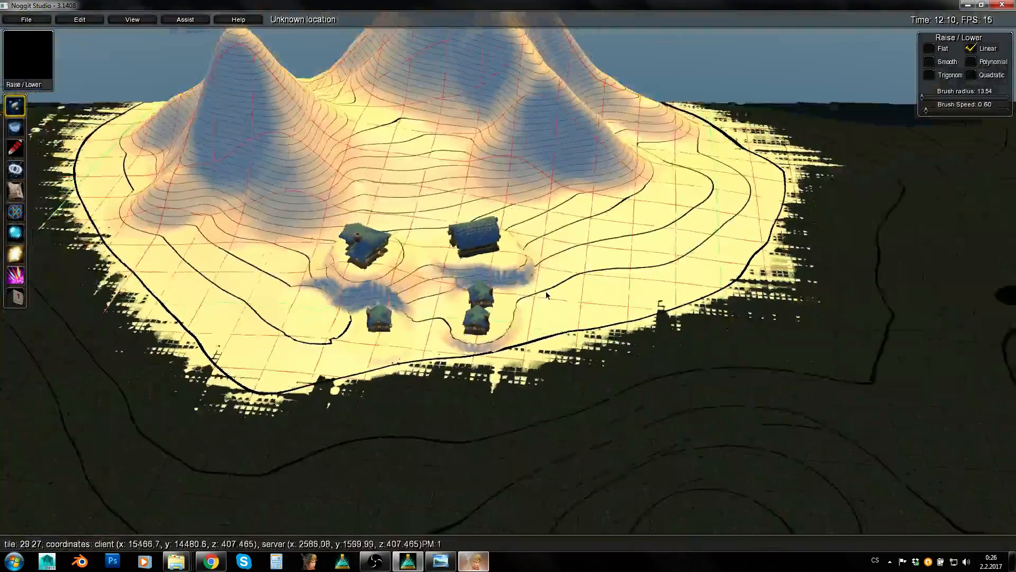
right_drag(639, 293, 500, 295)
key(w)
key(d)
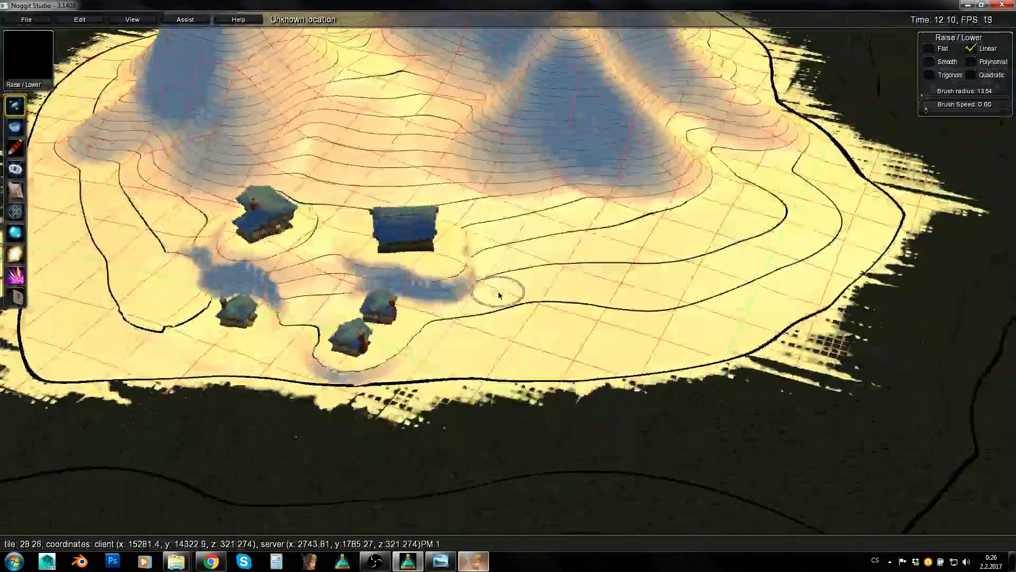
key(d)
right_drag(726, 272, 578, 275)
key(d)
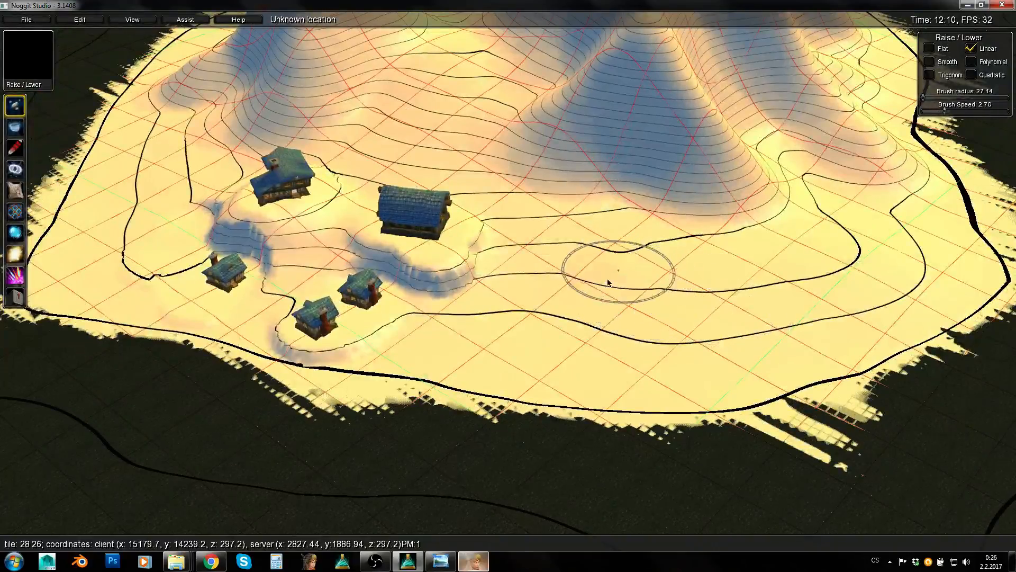
mouse_move(592, 334)
alt+mouse_down()
mouse_move(637, 312)
mouse_move(617, 294)
mouse_move(586, 341)
mouse_move(647, 277)
mouse_move(688, 329)
mouse_move(575, 275)
mouse_move(617, 246)
alt+mouse_up()
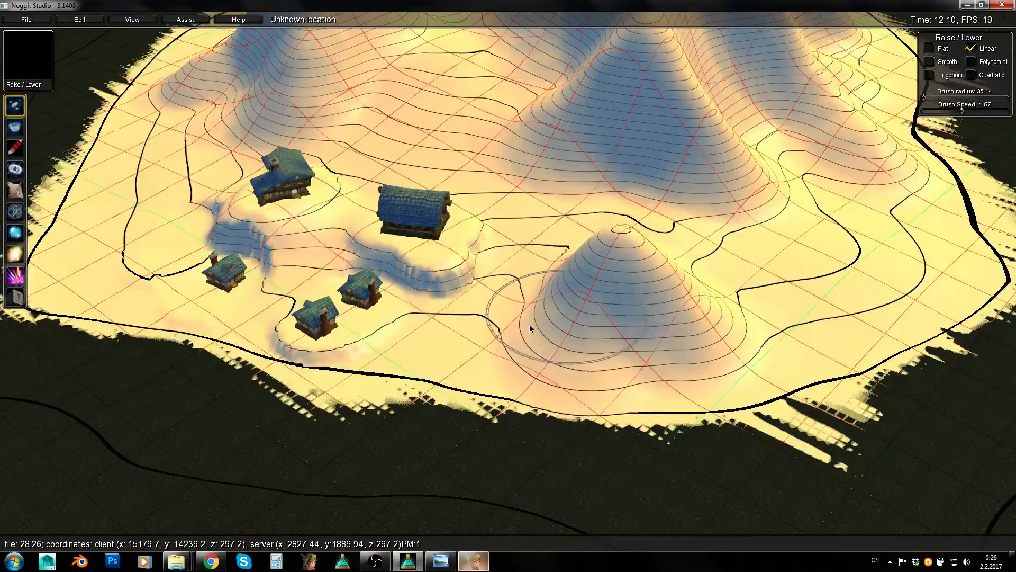
Raise a second hill on the coastal corner at the opposite end of the village, beyond the lone small house
key(s)
key(a)
mouse_move(502, 324)
right_down()
mouse_move(732, 316)
mouse_move(658, 301)
mouse_move(523, 299)
right_up()
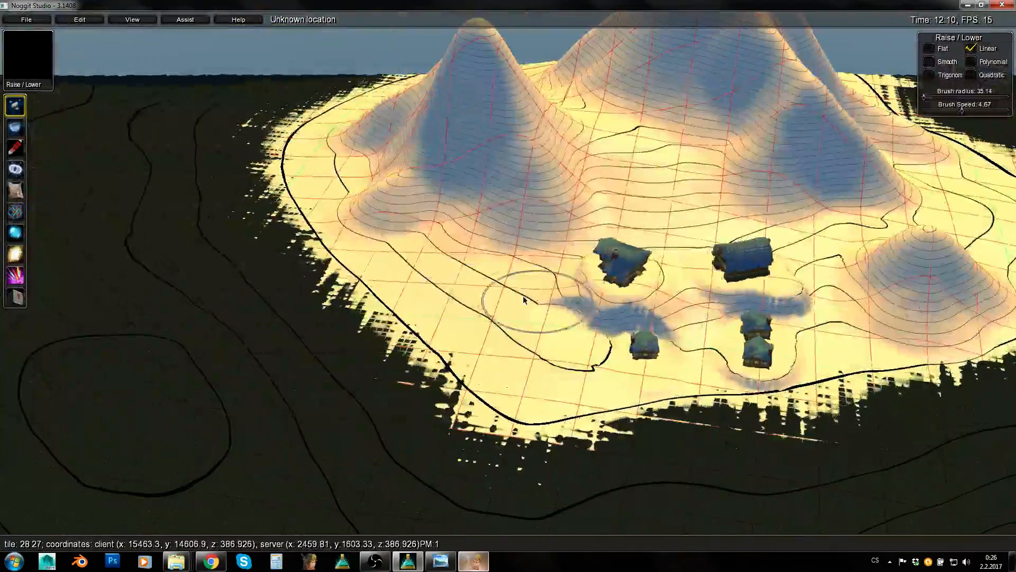
shift+drag(497, 377, 487, 335)
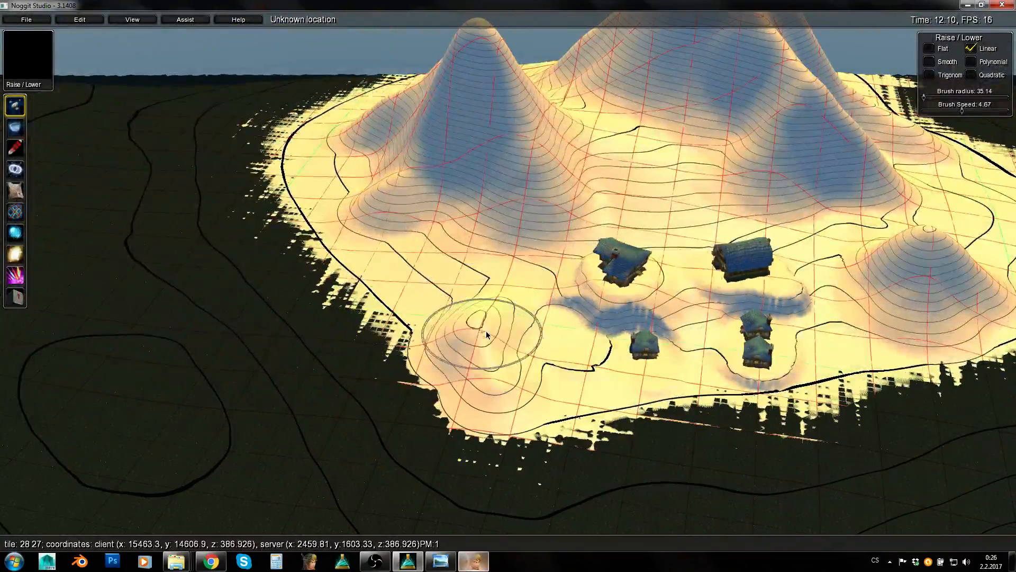
shift+drag(415, 410, 461, 339)
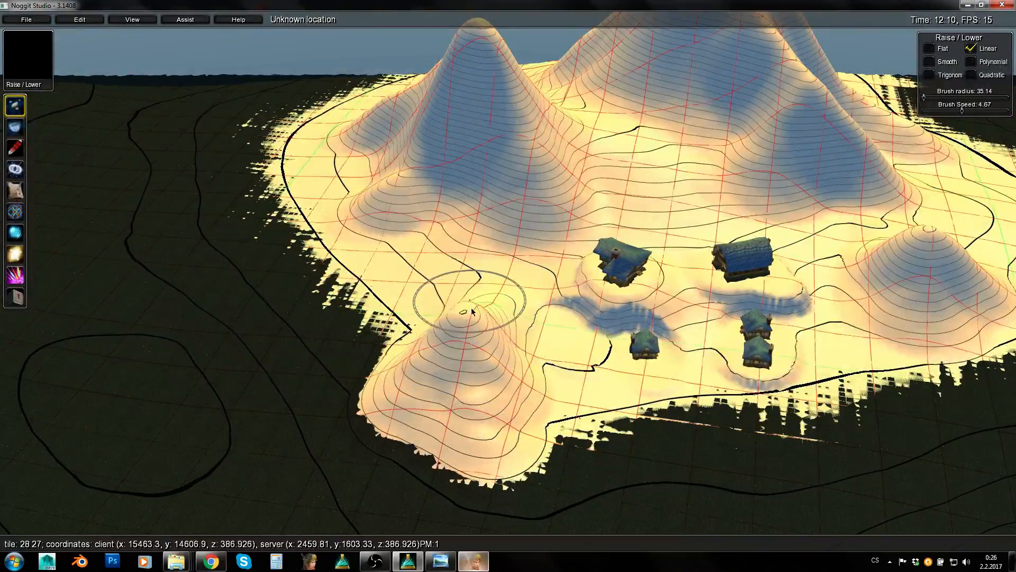
Widen the hill beyond the lone small house by raising more ground along its seaward slope
key(a)
mouse_move(472, 312)
right_down()
mouse_move(703, 322)
mouse_move(392, 363)
right_up()
key(w)
mouse_move(344, 402)
shift+mouse_down()
mouse_move(257, 431)
mouse_move(256, 467)
shift+mouse_up()
key(s)
right_drag(296, 453, 305, 362)
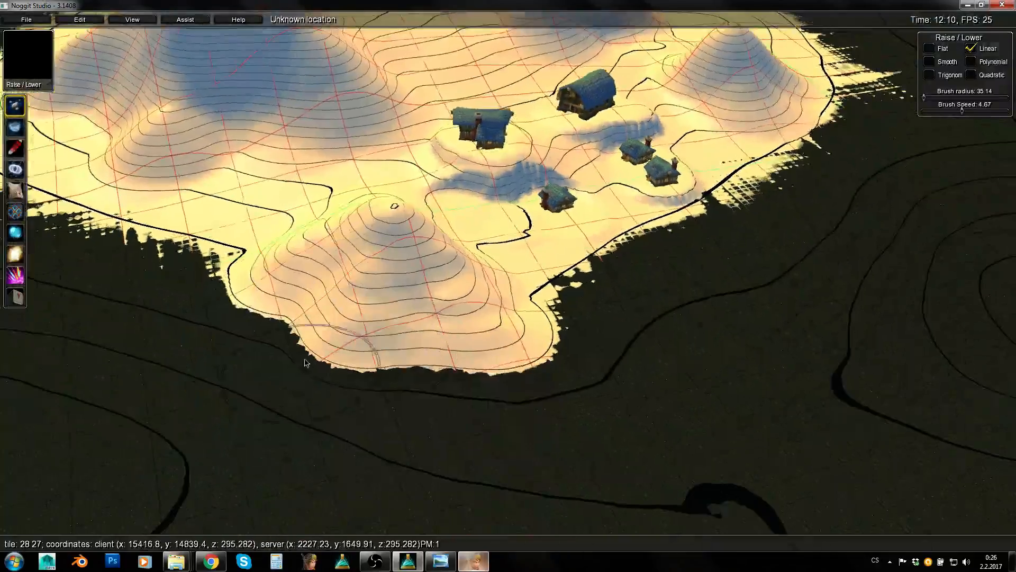
Build up the peak and slopes of the coastal hill on the barn's side of the village
key(s)
right_drag(596, 358, 339, 318)
key(d)
mouse_move(725, 317)
right_down()
mouse_move(529, 352)
mouse_move(615, 370)
right_up()
key(w)
shift+drag(614, 370, 634, 314)
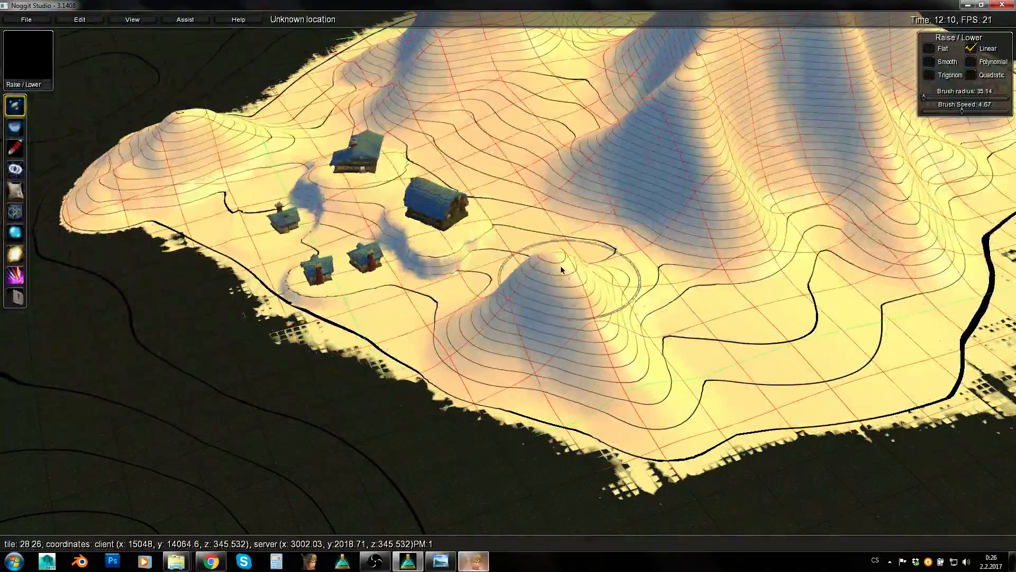
Examine the island's mountains and coastline from all sides, ending at the village between its two new hills
key(s)
key(d)
mouse_move(841, 358)
right_down()
mouse_move(730, 333)
mouse_move(370, 355)
right_up()
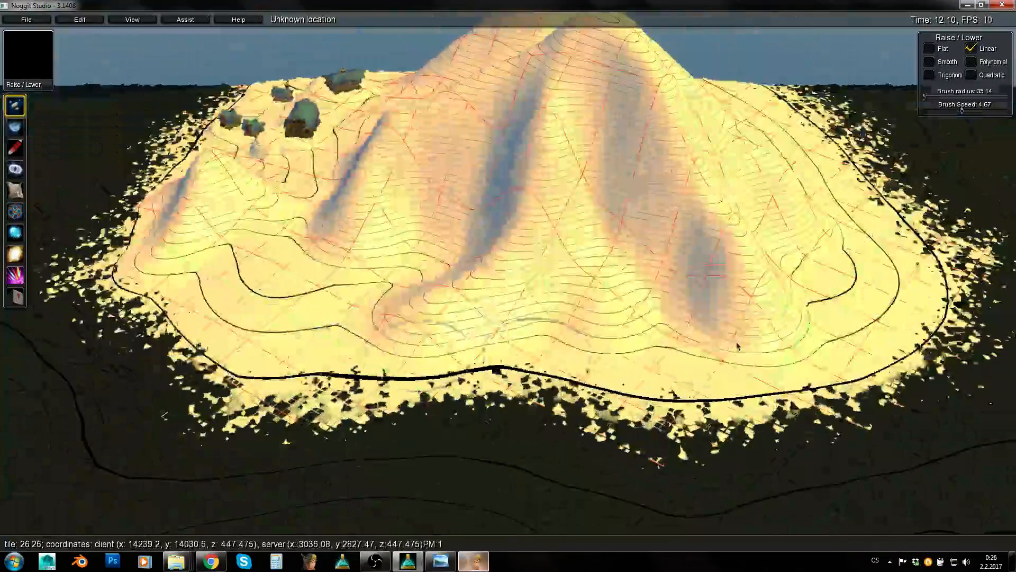
right_drag(737, 345, 376, 349)
key(w)
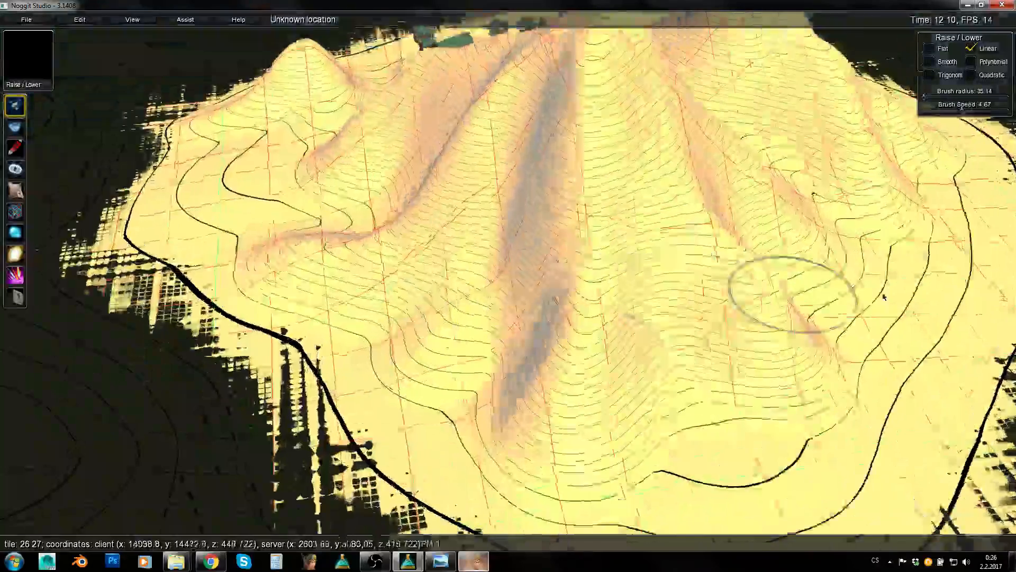
key(d)
right_drag(883, 296, 430, 307)
key(d)
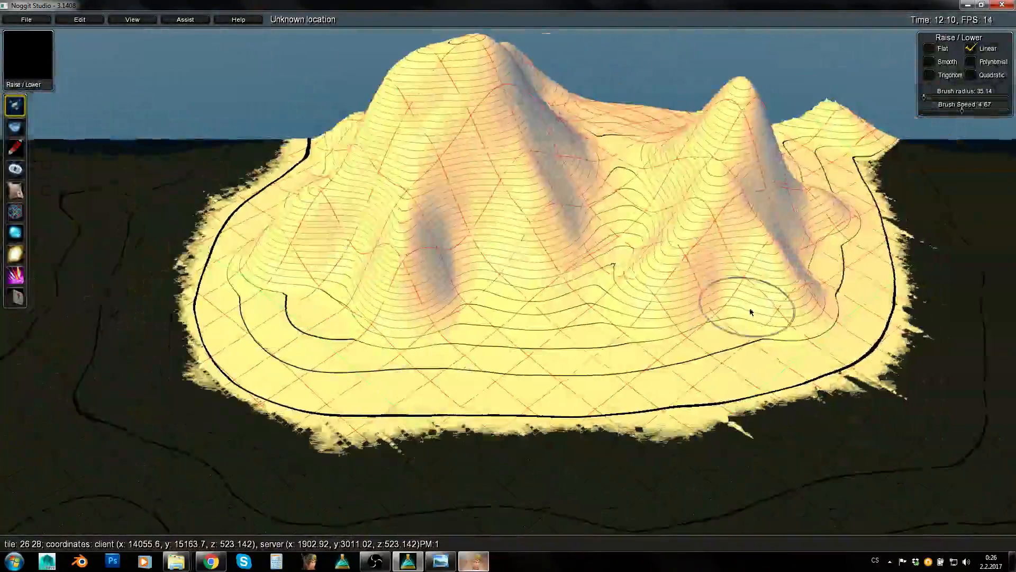
right_drag(750, 311, 403, 376)
key(d)
right_drag(632, 310, 188, 333)
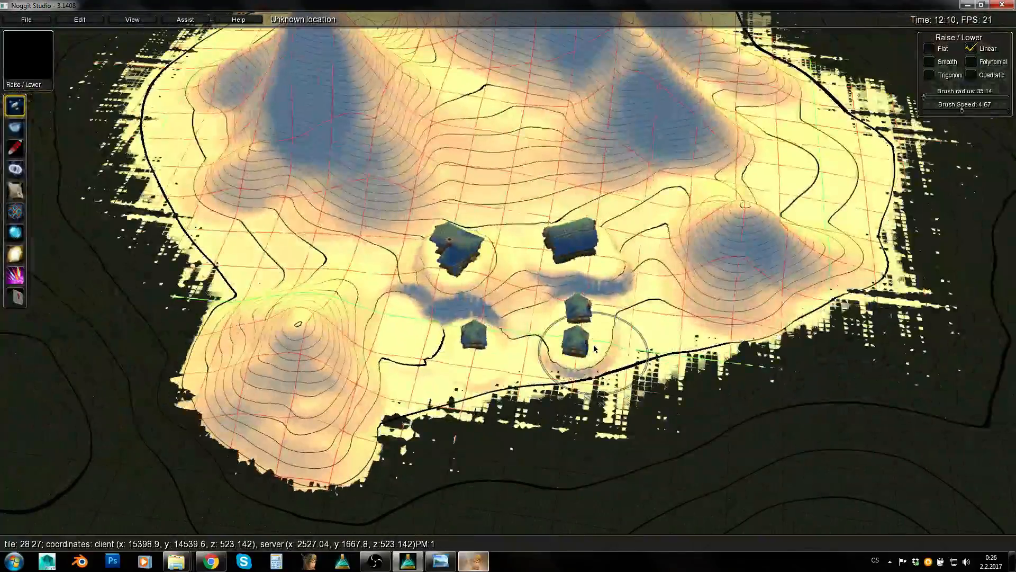
Focus on the shore in front of the small houses and switch to the Flatten/Blur tool
key(e)
key(w)
right_drag(578, 311, 599, 333)
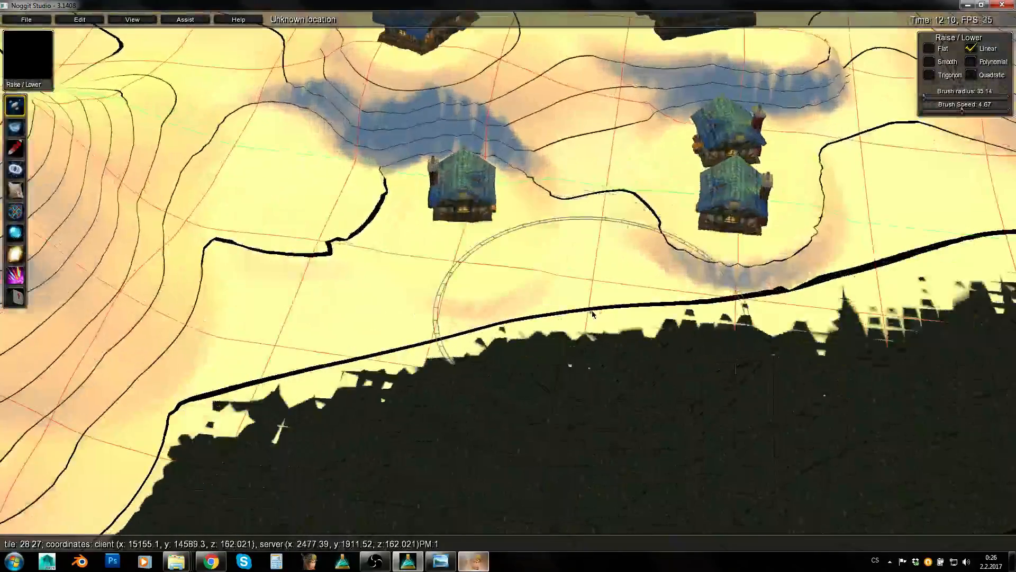
key(2)
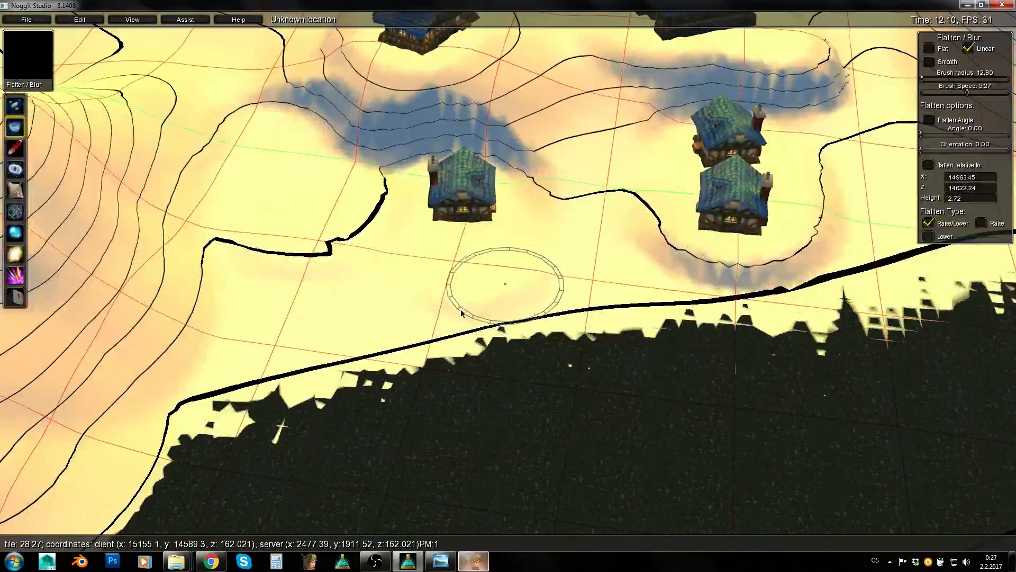
Examine the village, the two flanking hills and the surrounding coastline from several angles
key(s)
key(d)
right_drag(733, 370, 569, 359)
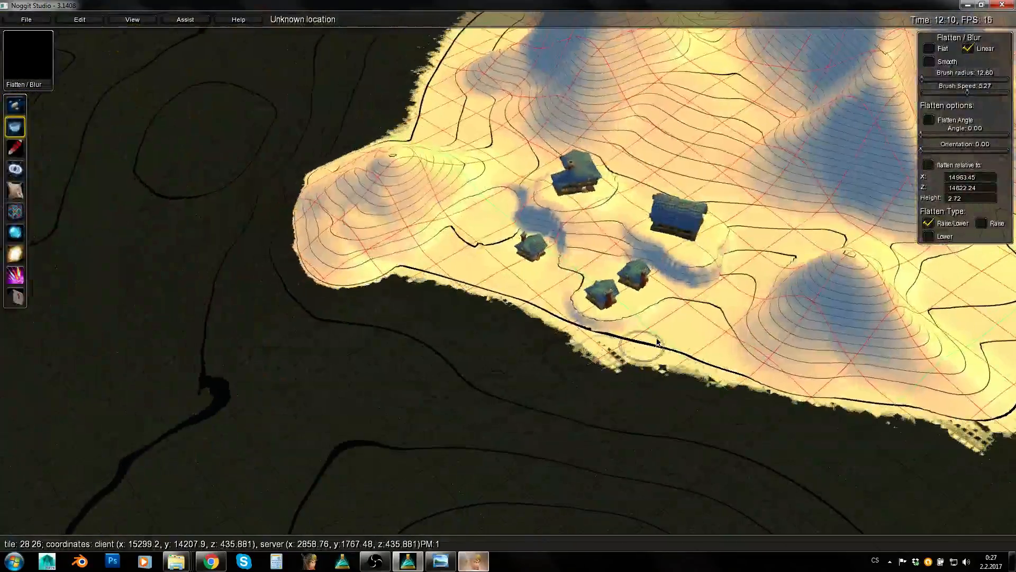
key(d)
right_drag(656, 338, 695, 279)
key(a)
right_drag(550, 347, 435, 392)
key(a)
key(q)
key(d)
key(d)
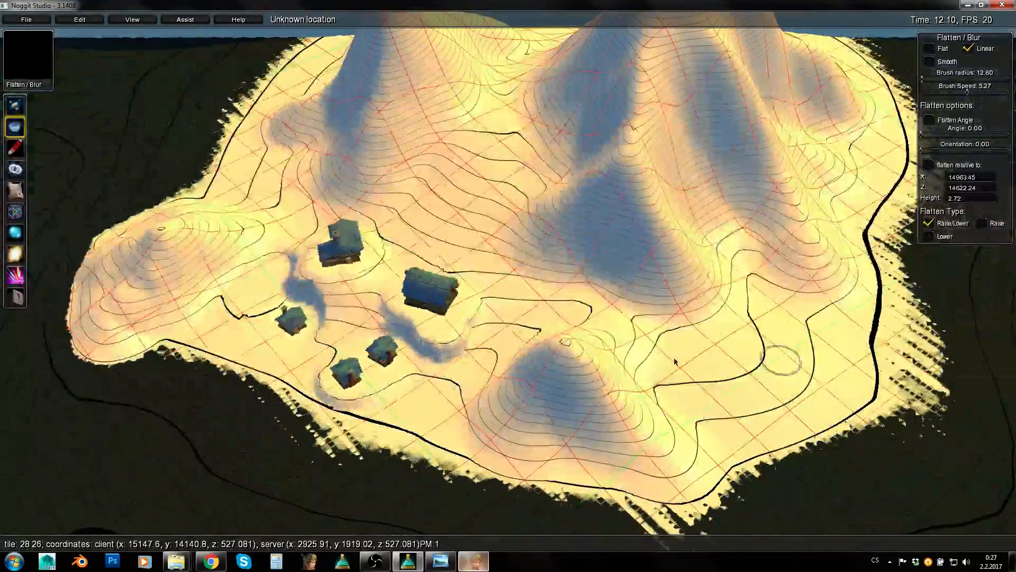
key(d)
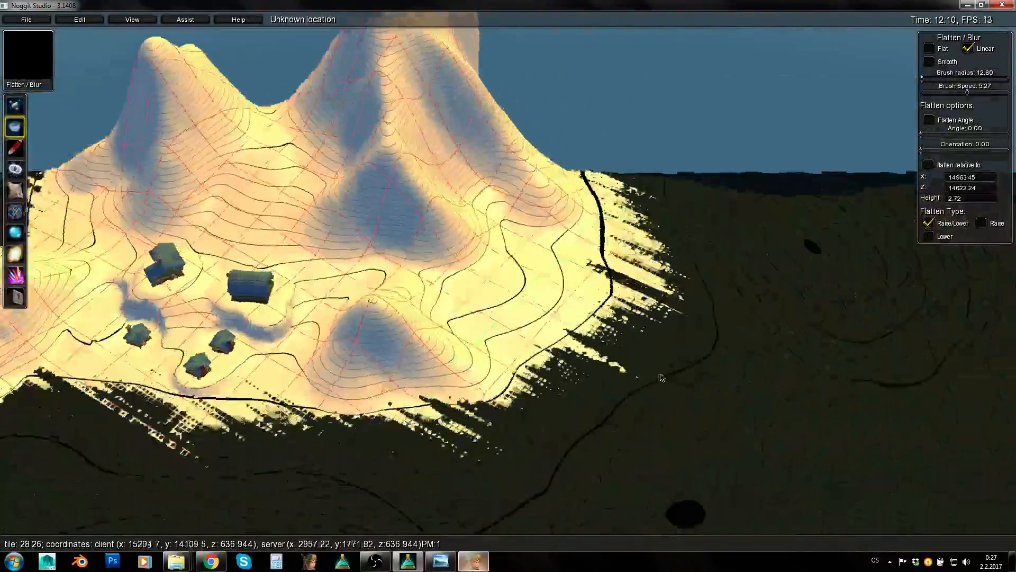